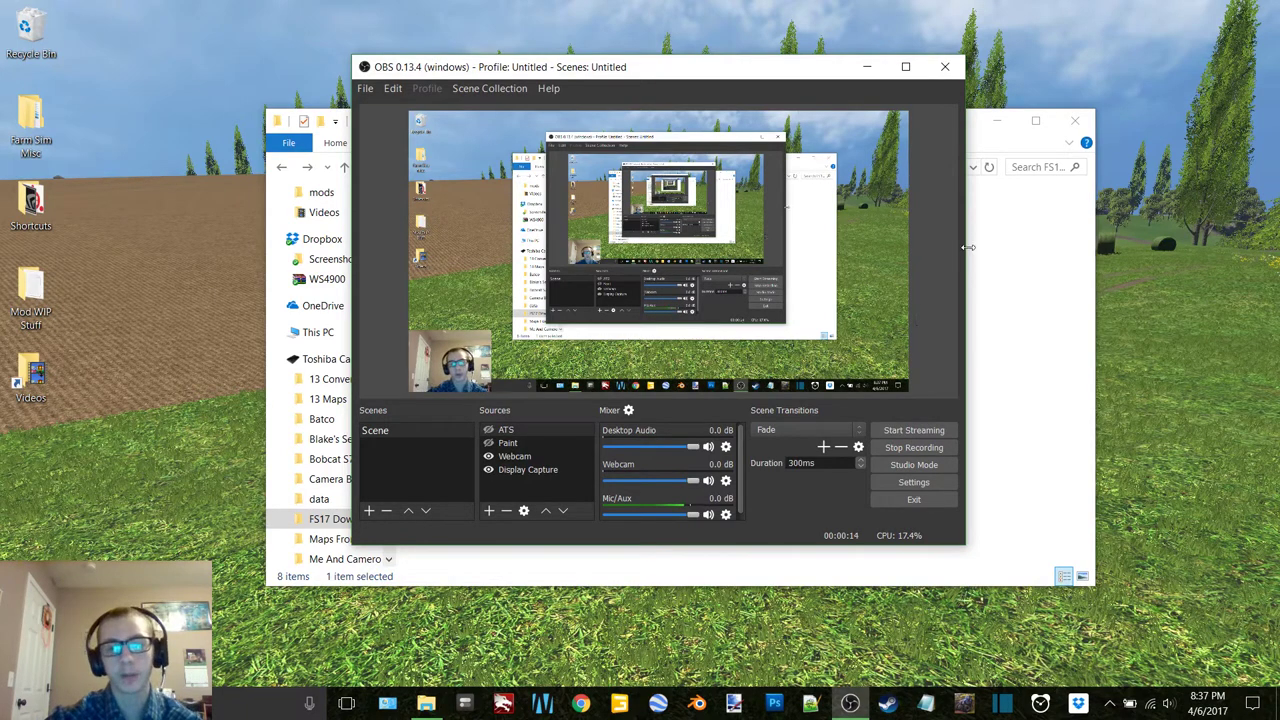
# Open the seedTote I3D file in GIANTS Editor 7.0.5 and close its welcome window and the Attributes panel.
pyautogui.click(866, 66)
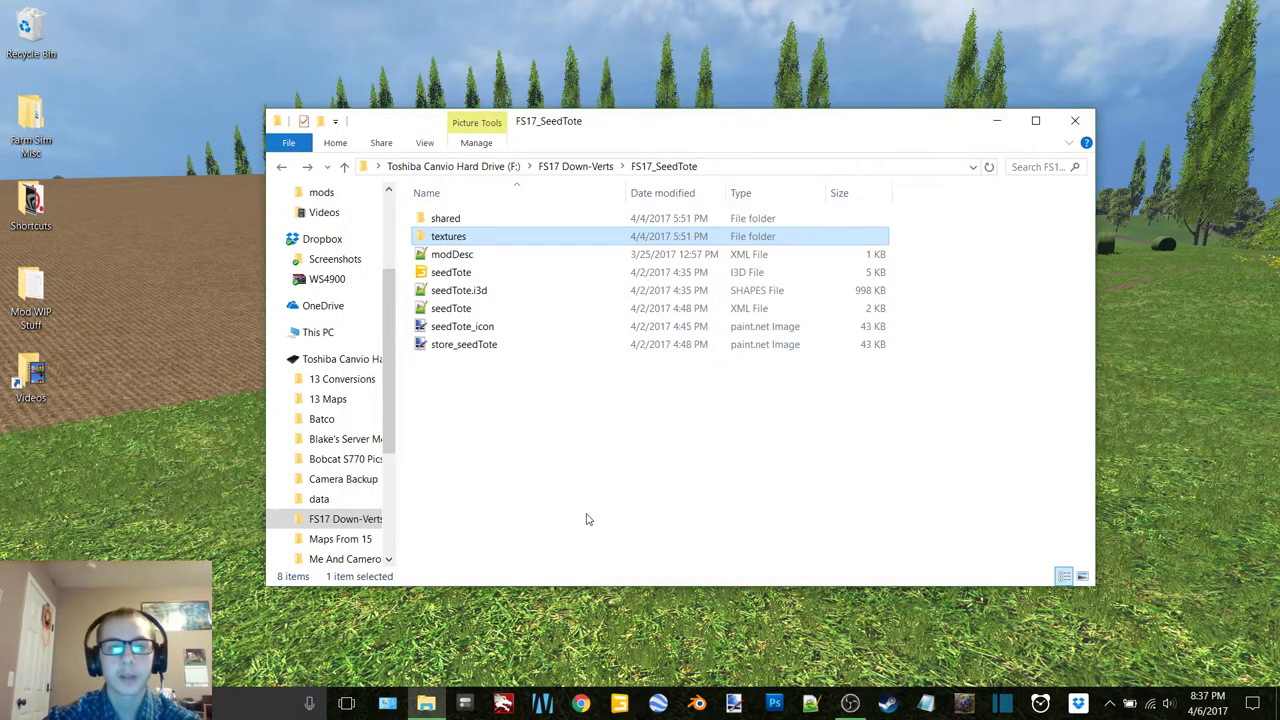
pyautogui.click(1082, 576)
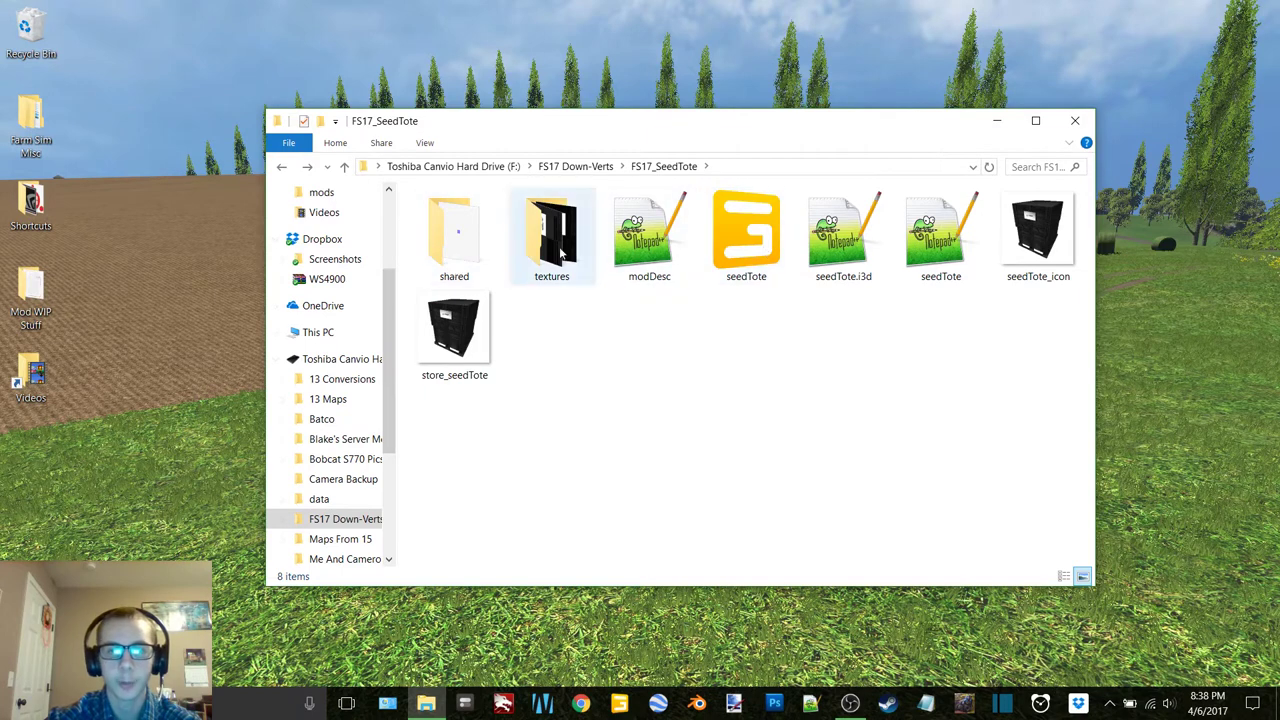
pyautogui.click(1063, 576)
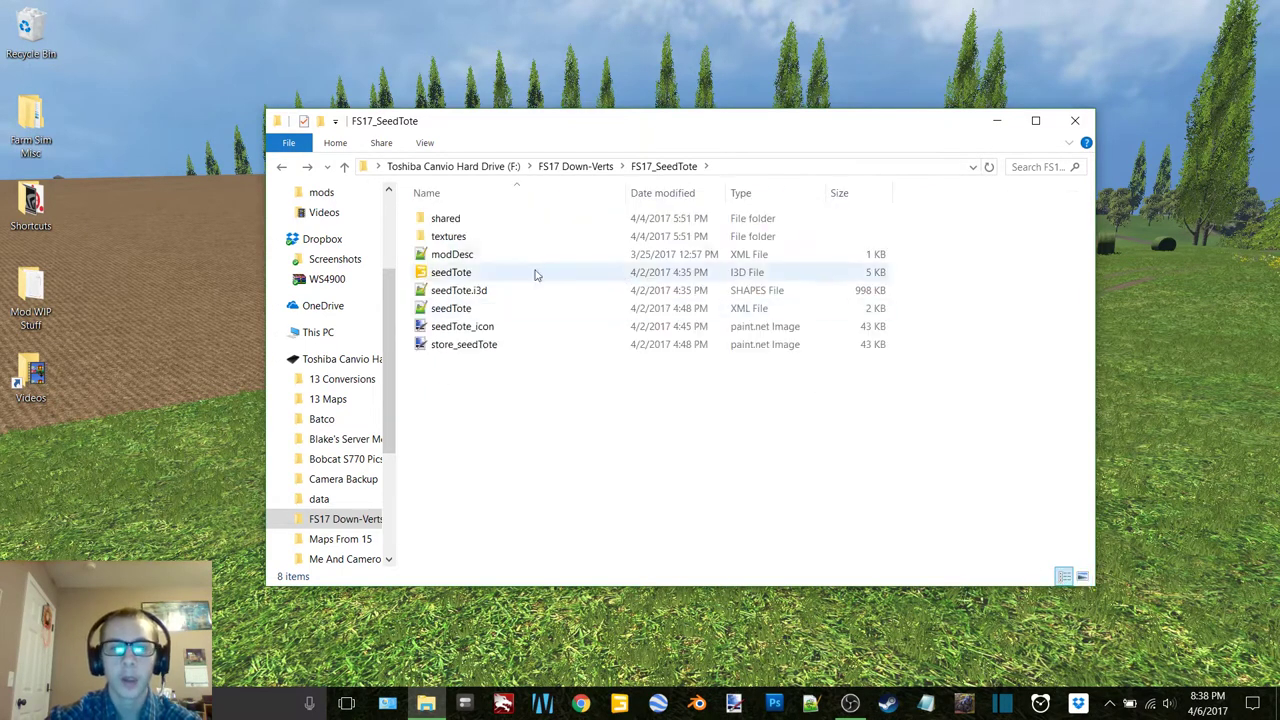
pyautogui.click(466, 273)
pyautogui.doubleClick(467, 272)
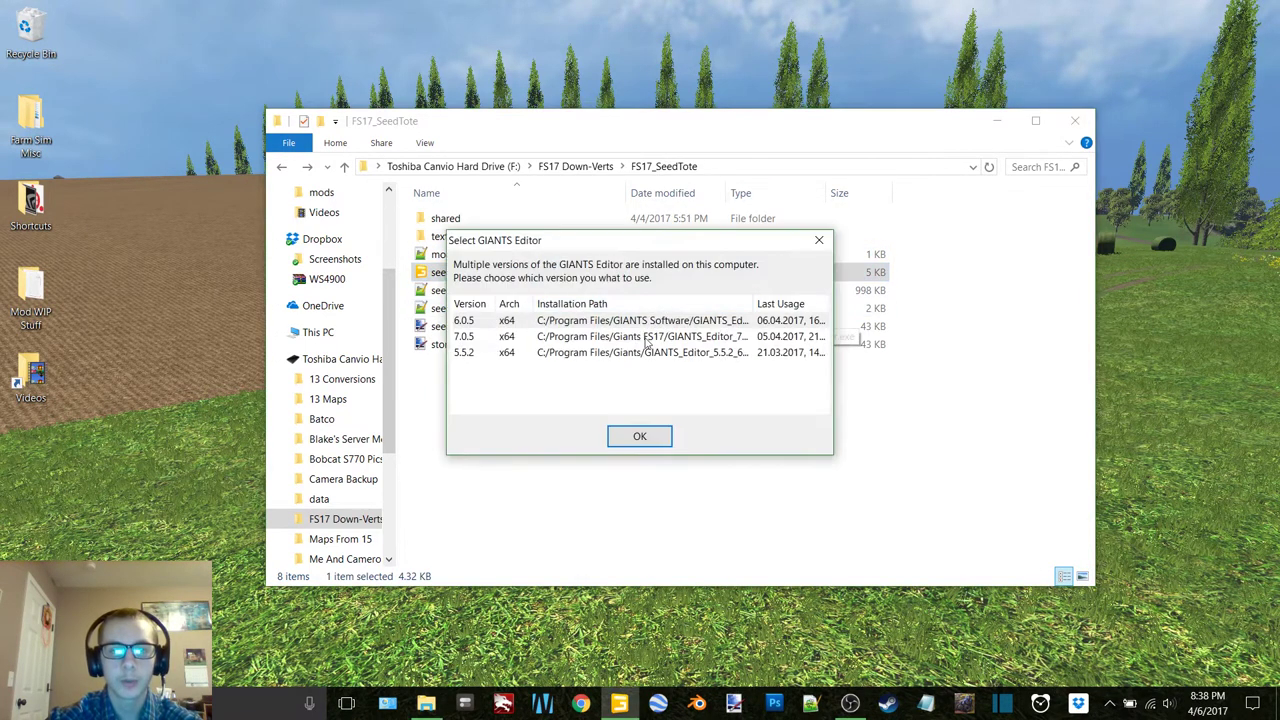
pyautogui.doubleClick(647, 338)
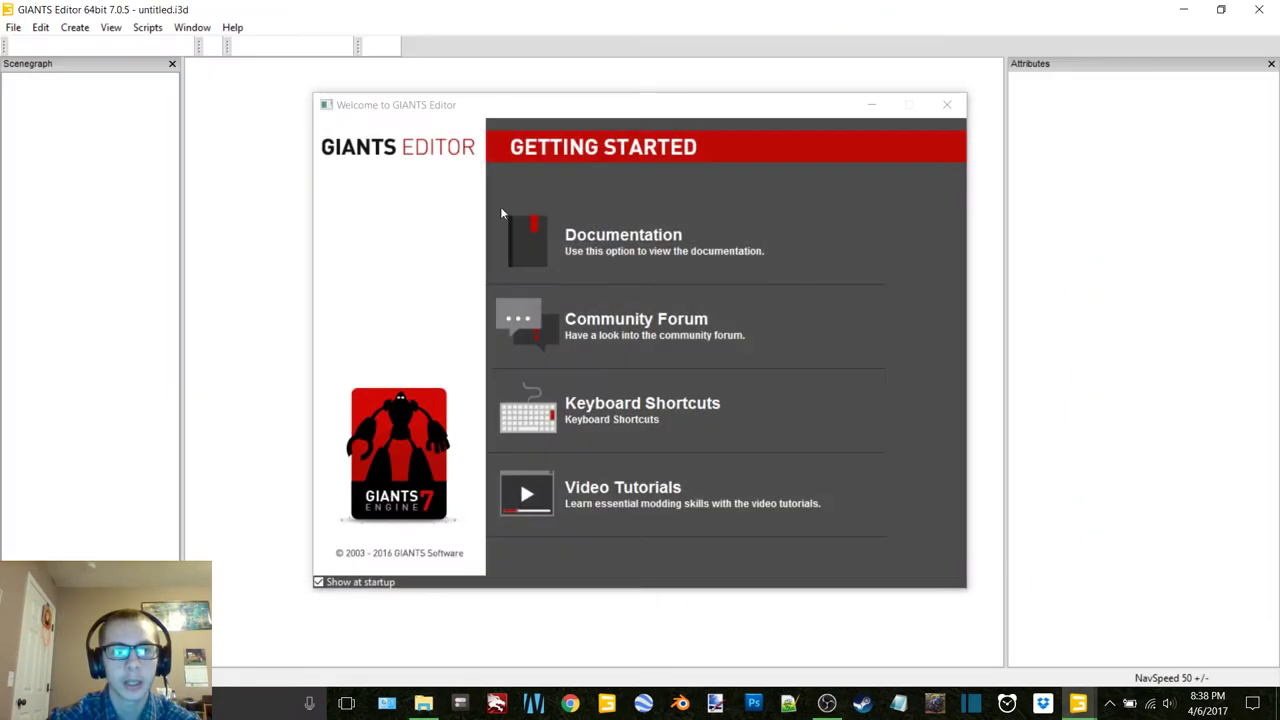
pyautogui.click(947, 104)
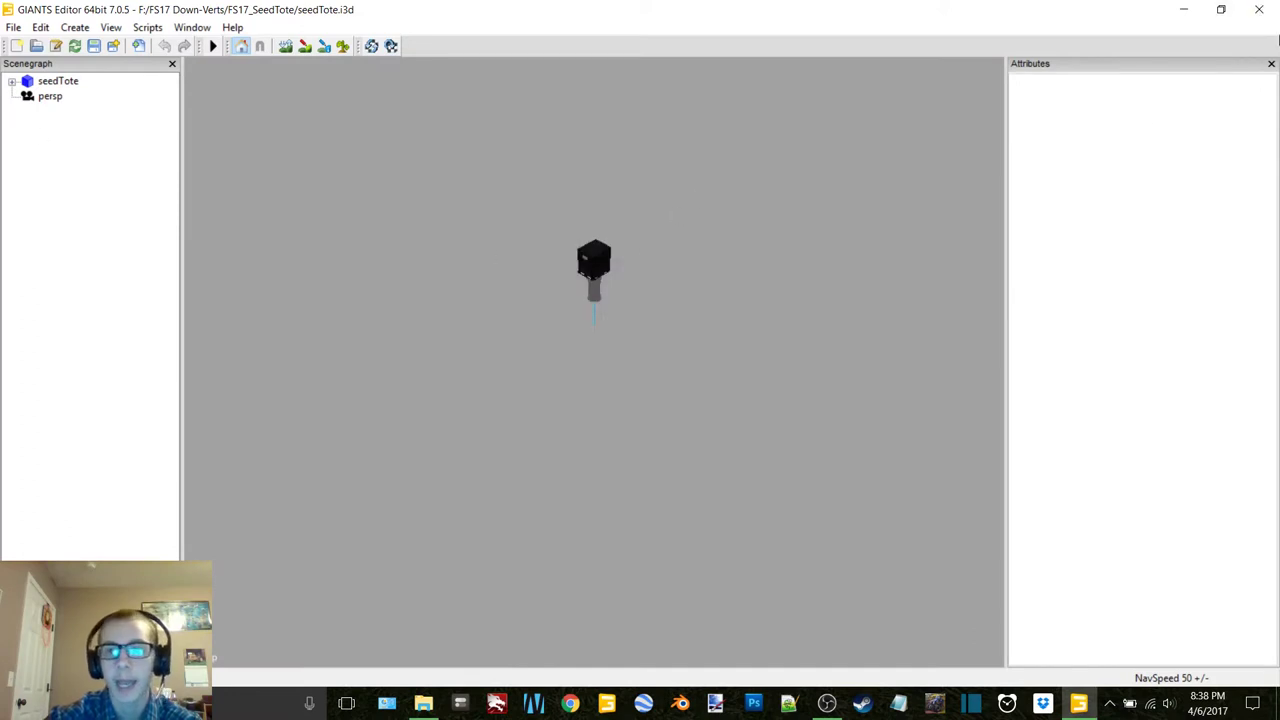
pyautogui.click(1271, 65)
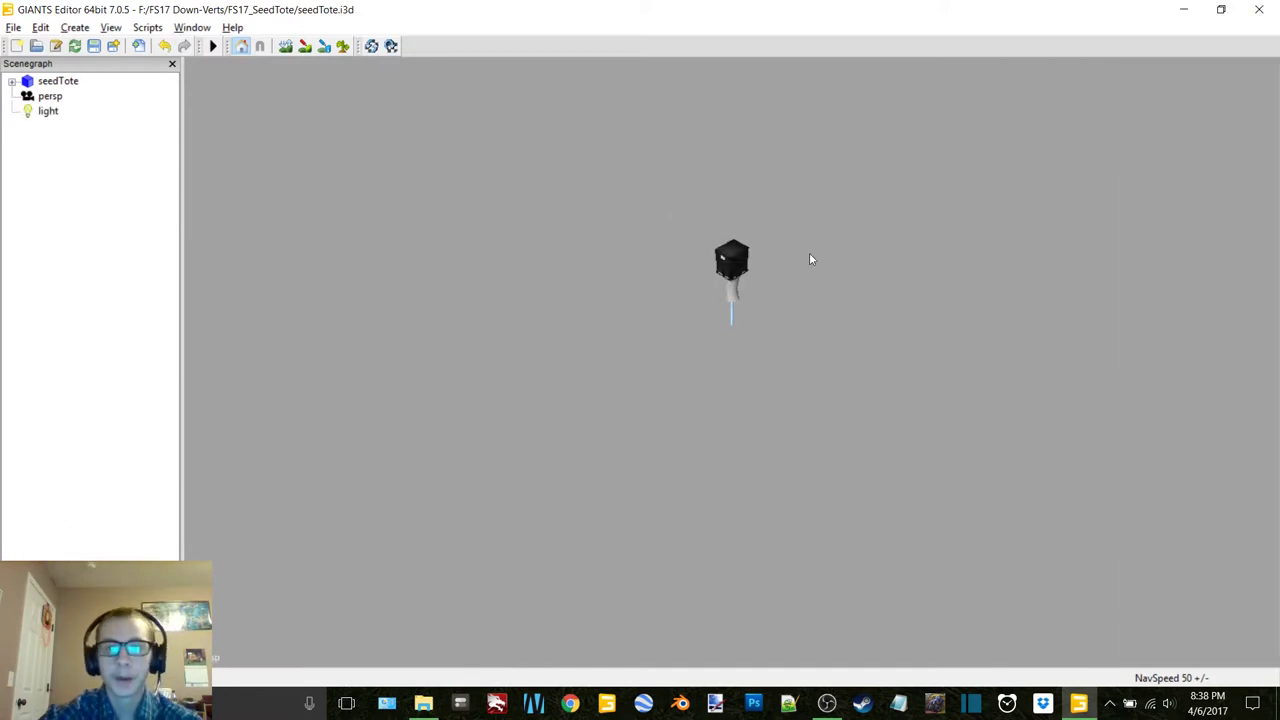
# Select the seedTote_vis shape, the parent of Labels, in the scene graph.
pyautogui.scroll(2, 748, 272)
pyautogui.keyDown('alt'); pyautogui.moveTo(774, 241); pyautogui.dragTo(786, 173); pyautogui.keyUp('alt')
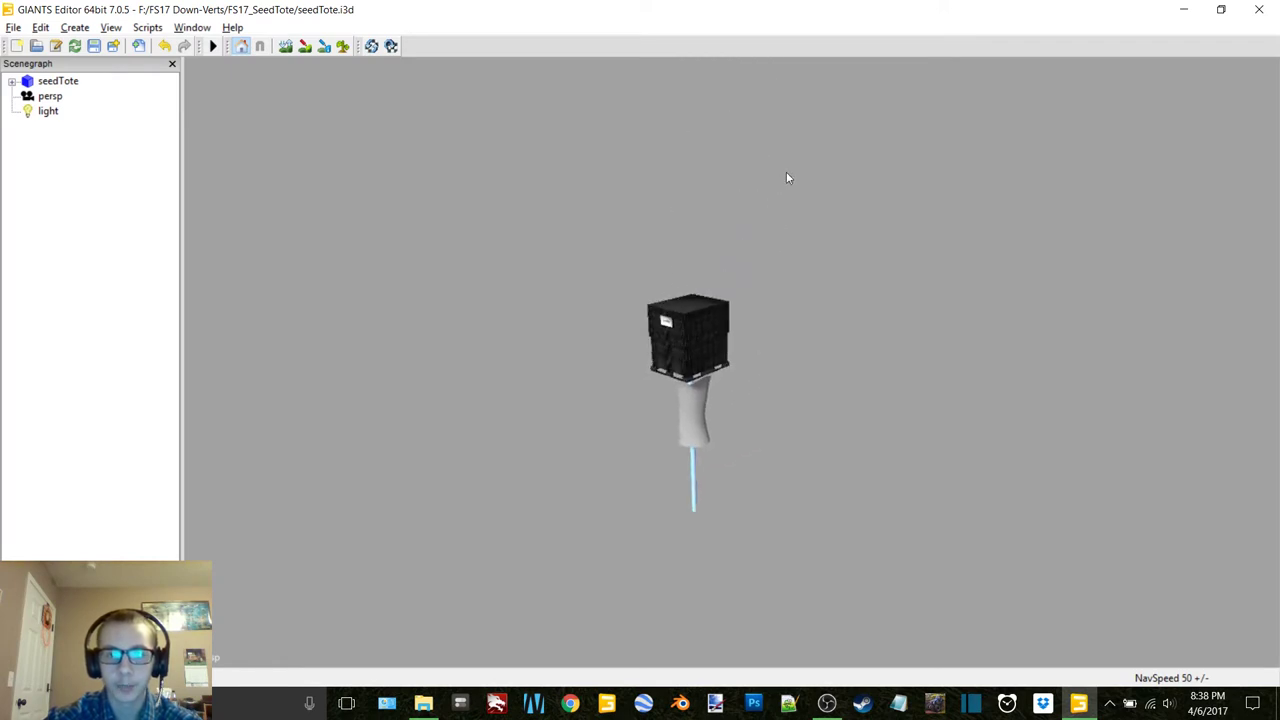
pyautogui.scroll(4, 702, 256)
pyautogui.scroll(-5, 700, 258)
pyautogui.keyDown('alt'); pyautogui.moveTo(691, 260); pyautogui.dragTo(700, 257); pyautogui.keyUp('alt')
pyautogui.keyDown('alt'); pyautogui.moveTo(700, 257); pyautogui.dragTo(744, 258, button='middle'); pyautogui.keyUp('alt')
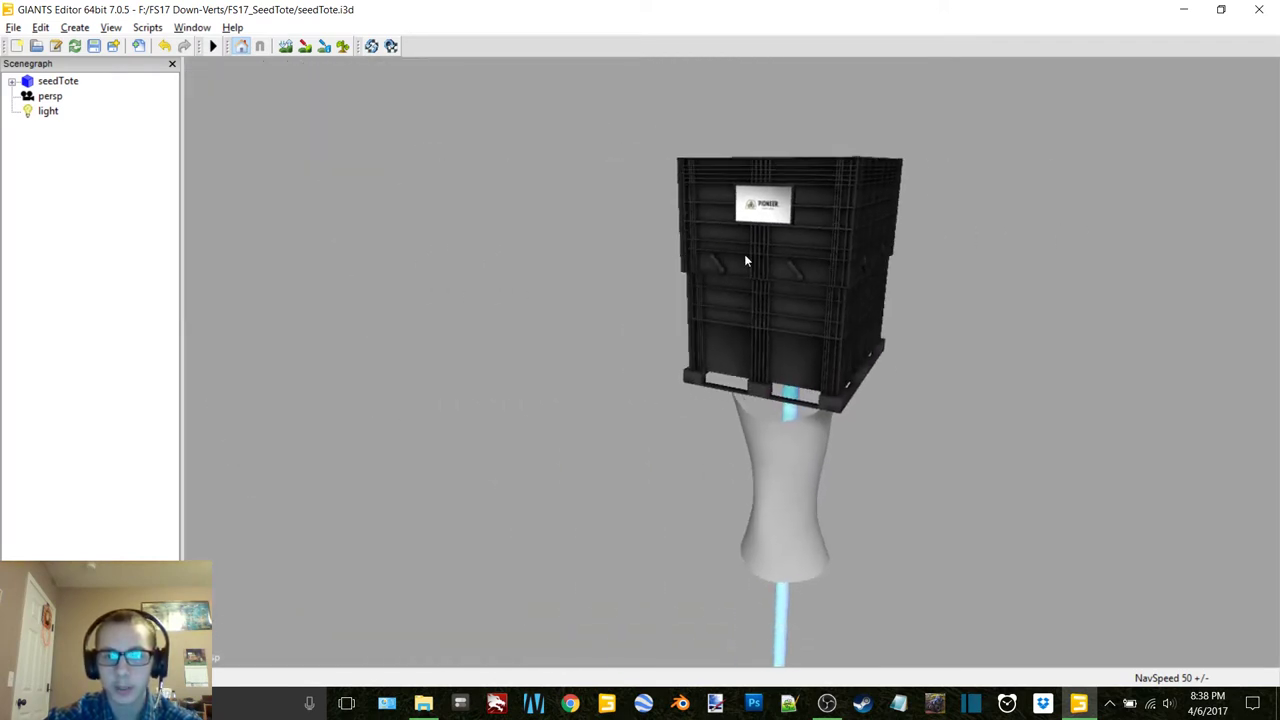
pyautogui.click(746, 258)
pyautogui.doubleClick(64, 142)
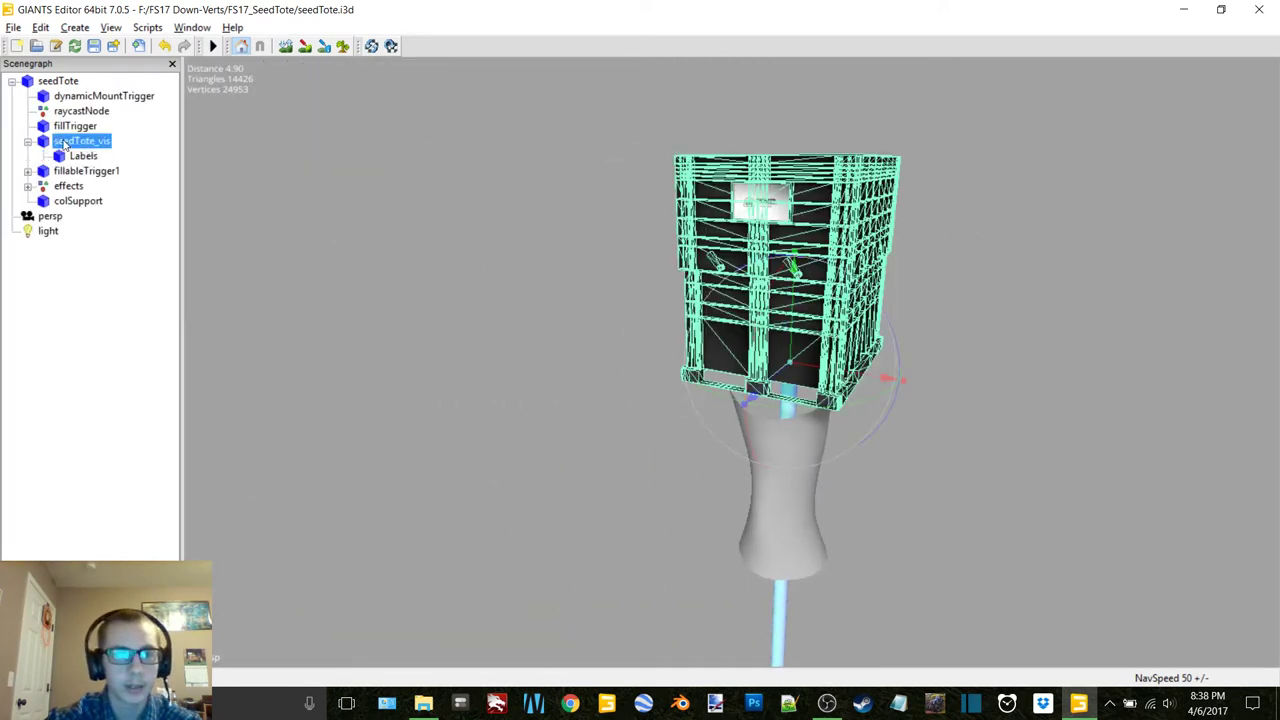
pyautogui.click(86, 157)
pyautogui.click(86, 142)
pyautogui.click(88, 157)
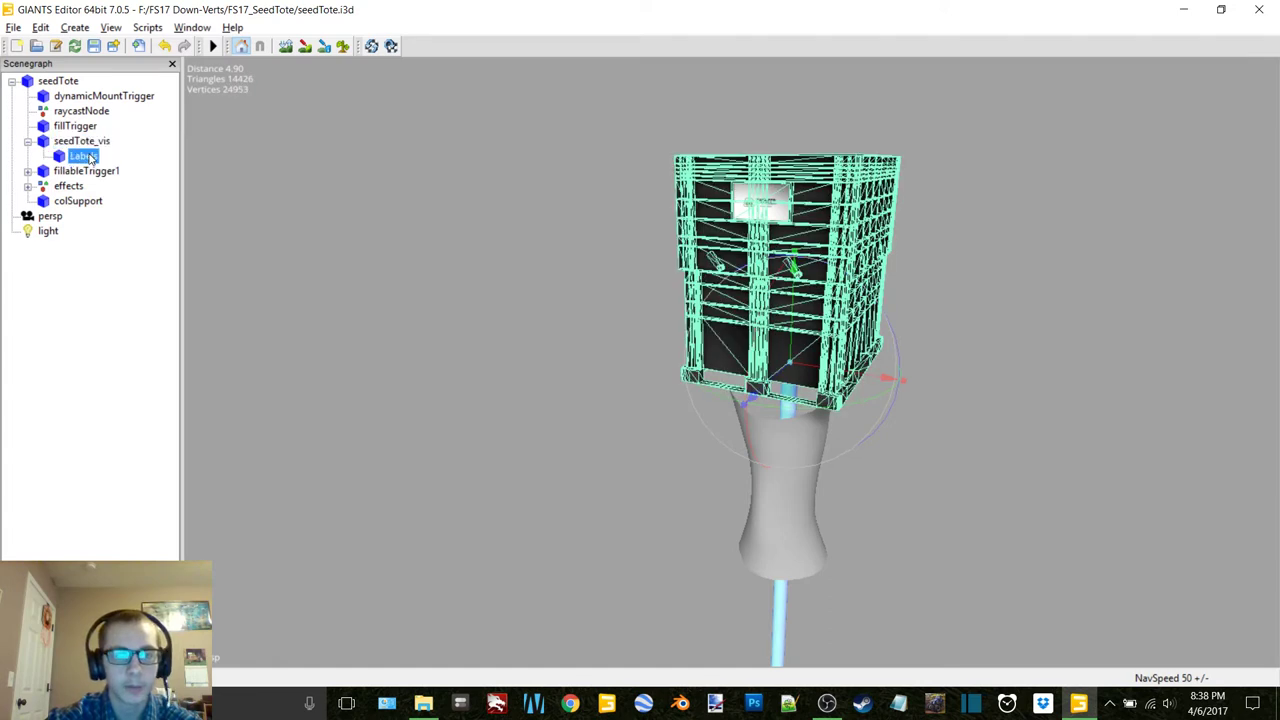
pyautogui.doubleClick(86, 142)
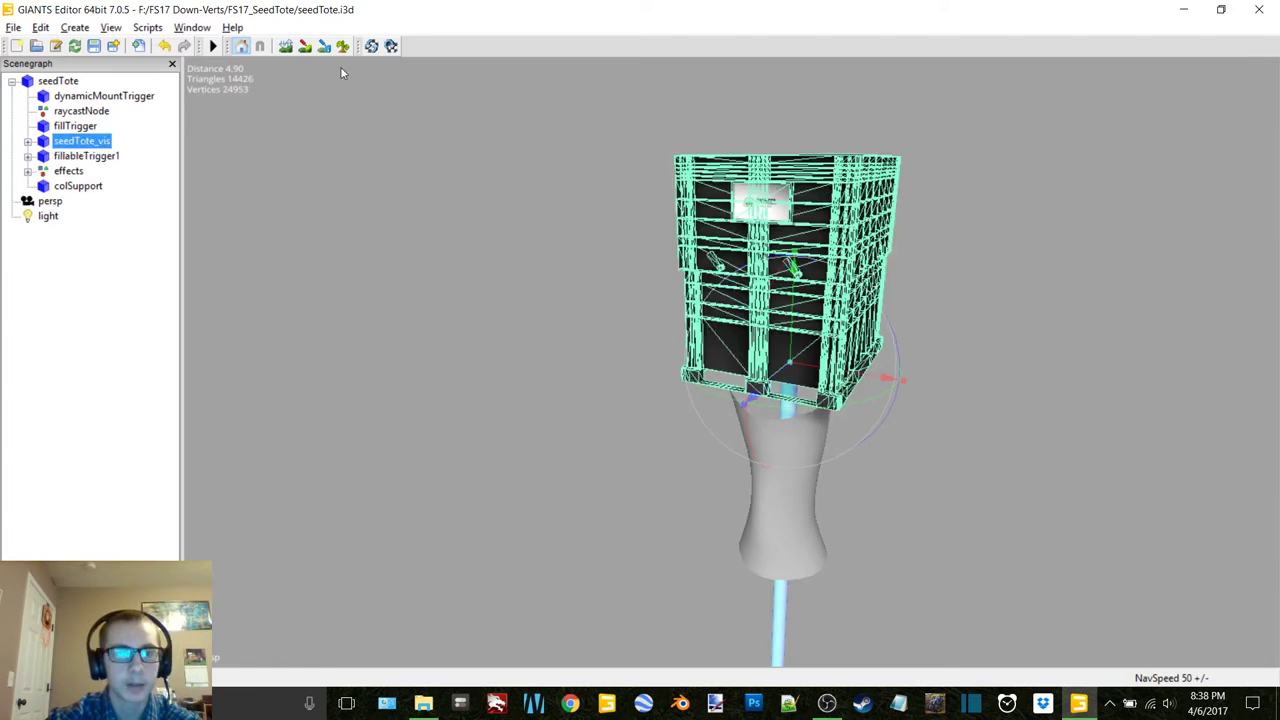
# Export the selected seedTote_vis shape to the FS17_SeedTote folder as a Wavefront OBJ file named tote.
pyautogui.click(14, 27)
pyautogui.click(60, 241)
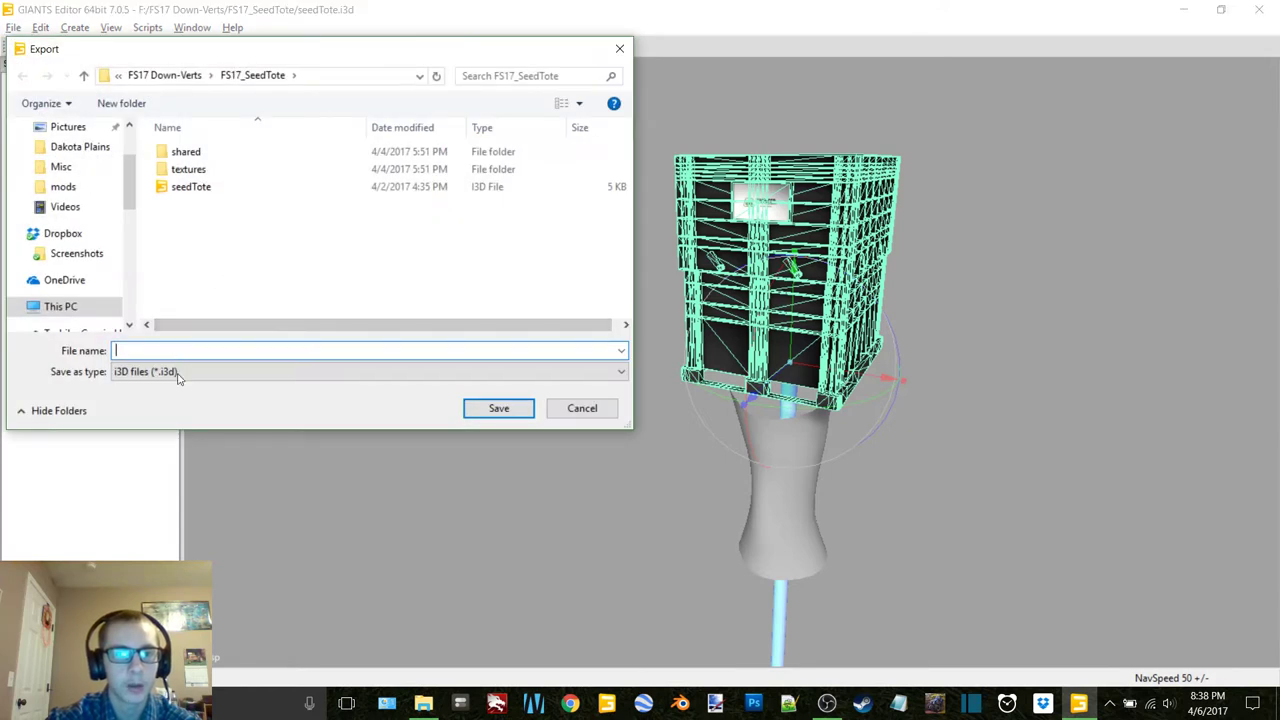
pyautogui.click(178, 375)
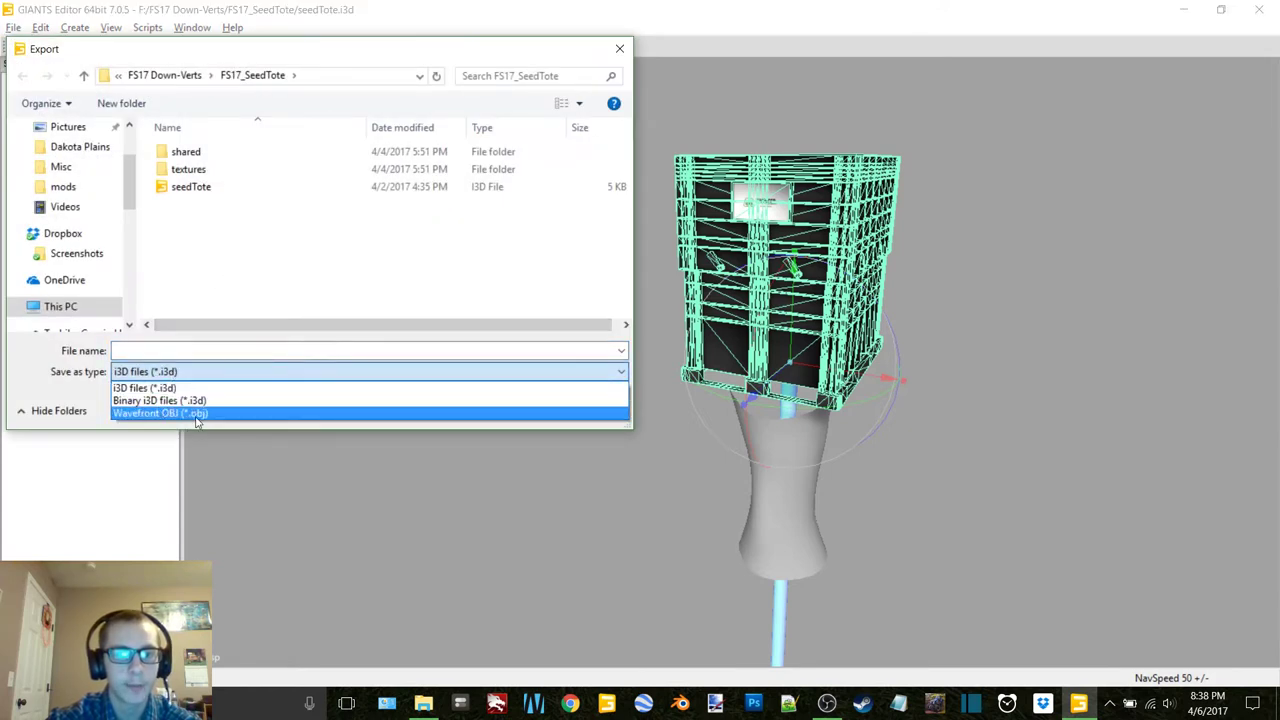
pyautogui.click(200, 414)
pyautogui.click(180, 351)
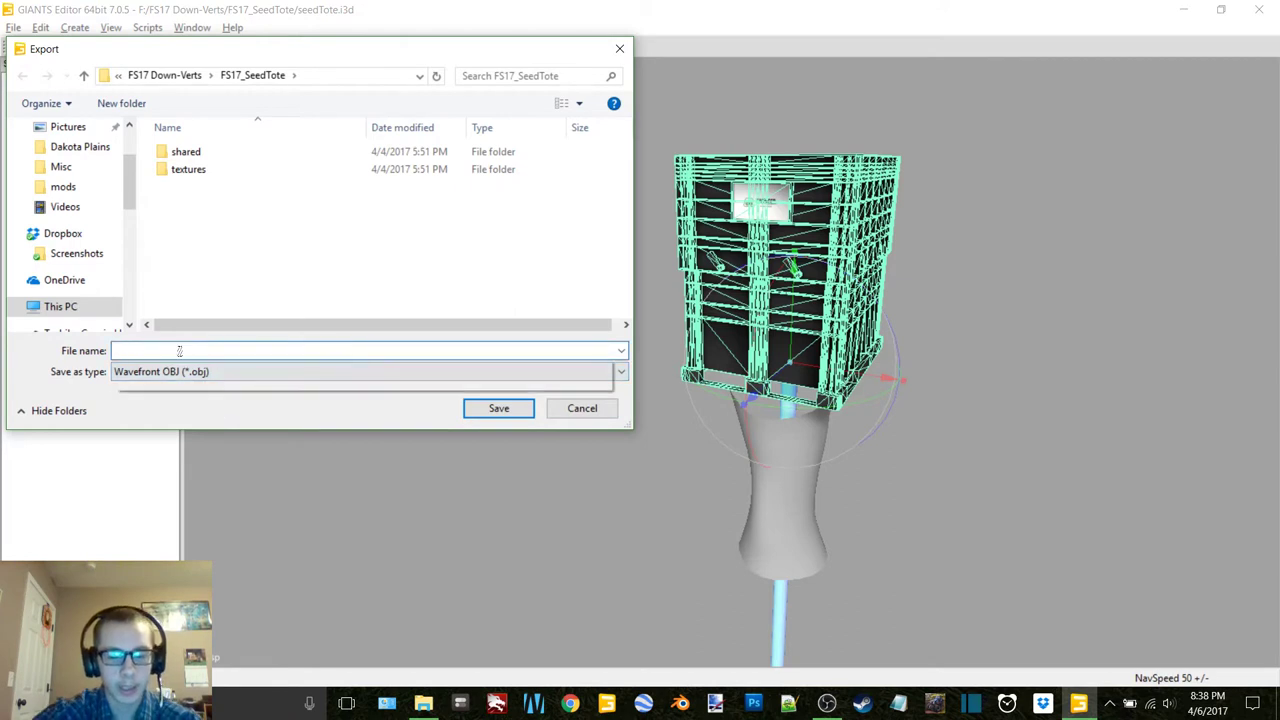
pyautogui.write('tote')
pyautogui.press('Return')
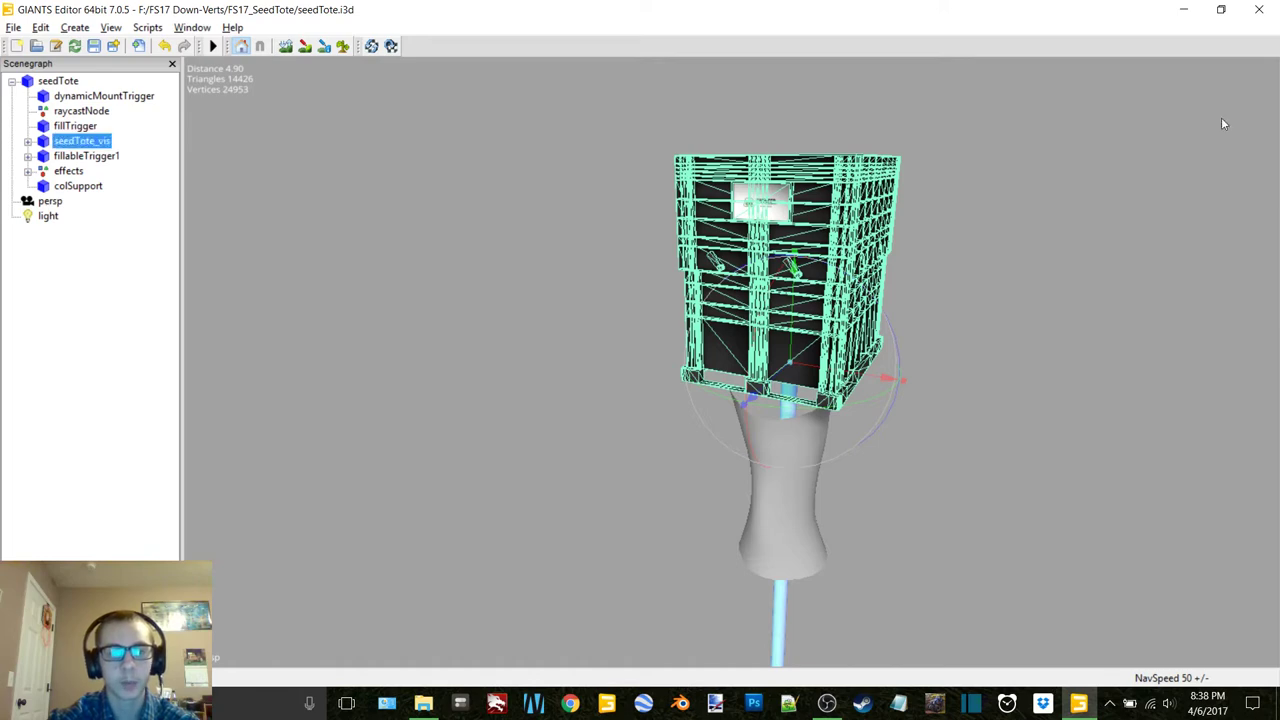
# Close GIANTS Editor and open the exported tote.obj file with Blender.
pyautogui.click(1259, 9)
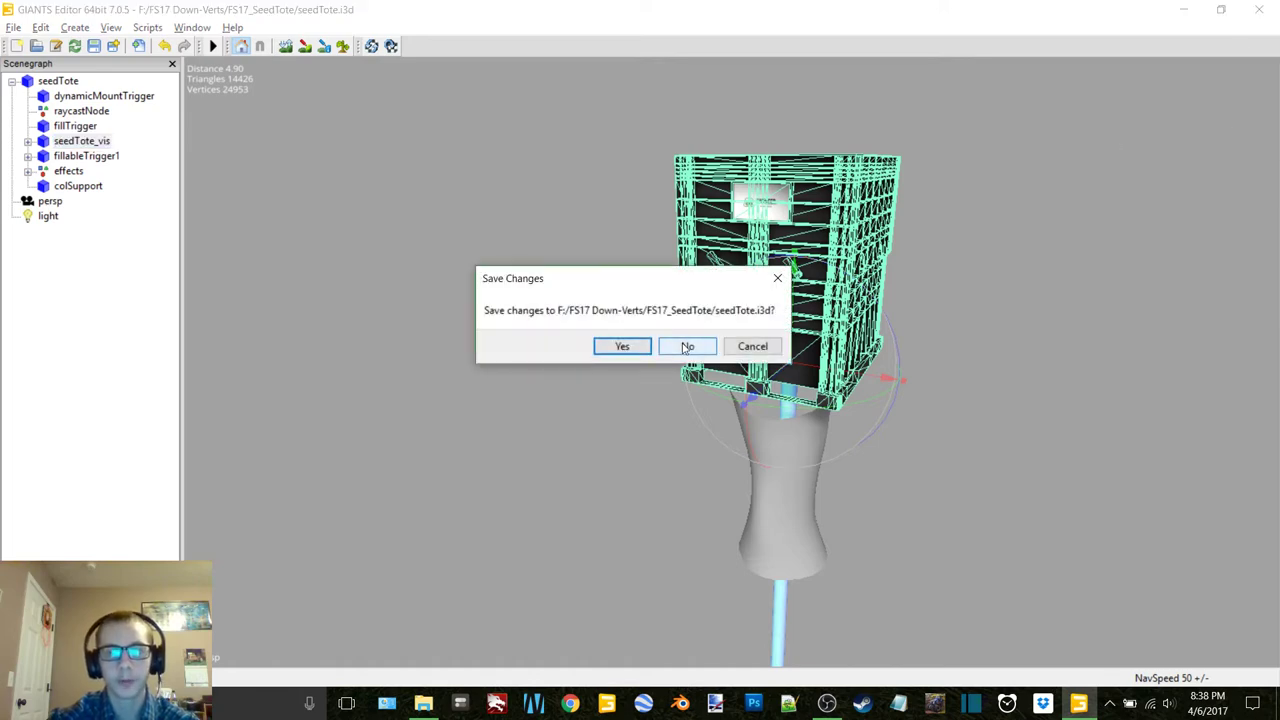
pyautogui.click(619, 350)
pyautogui.doubleClick(526, 365)
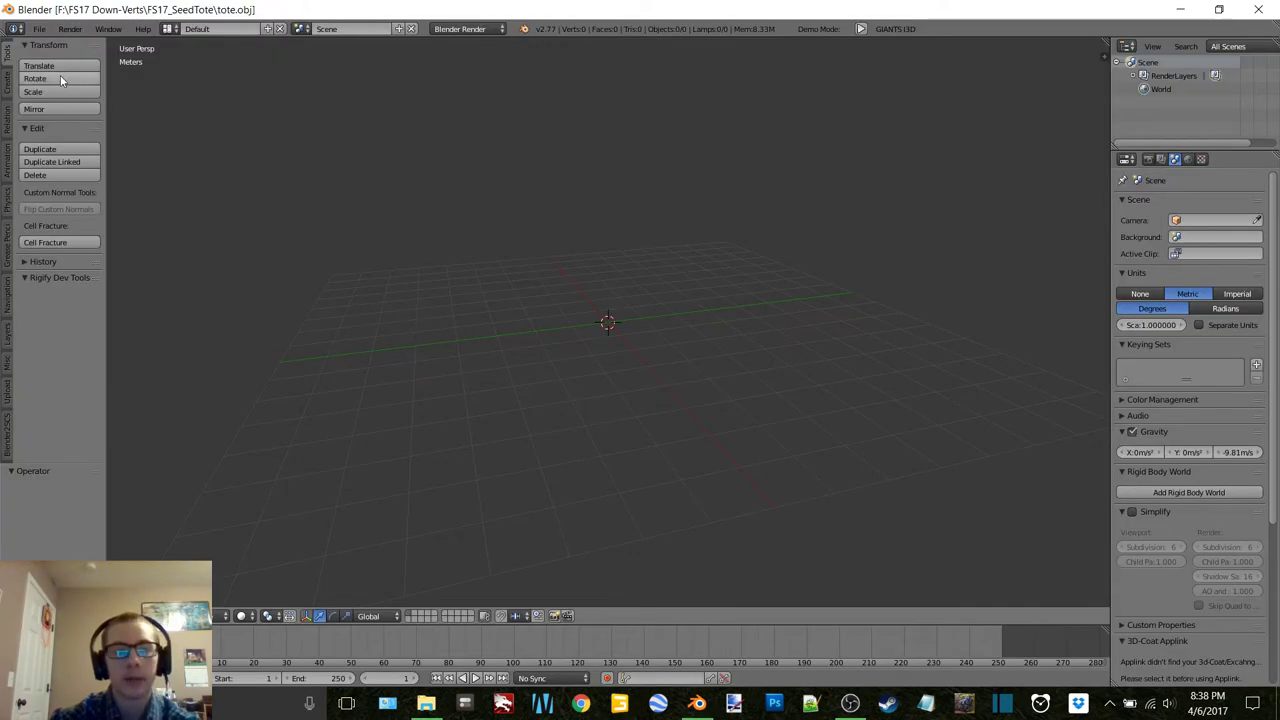
# Import tote.obj from the FS17_SeedTote folder into the empty scene as a Wavefront OBJ.
pyautogui.click(39, 28)
pyautogui.moveTo(88, 300)
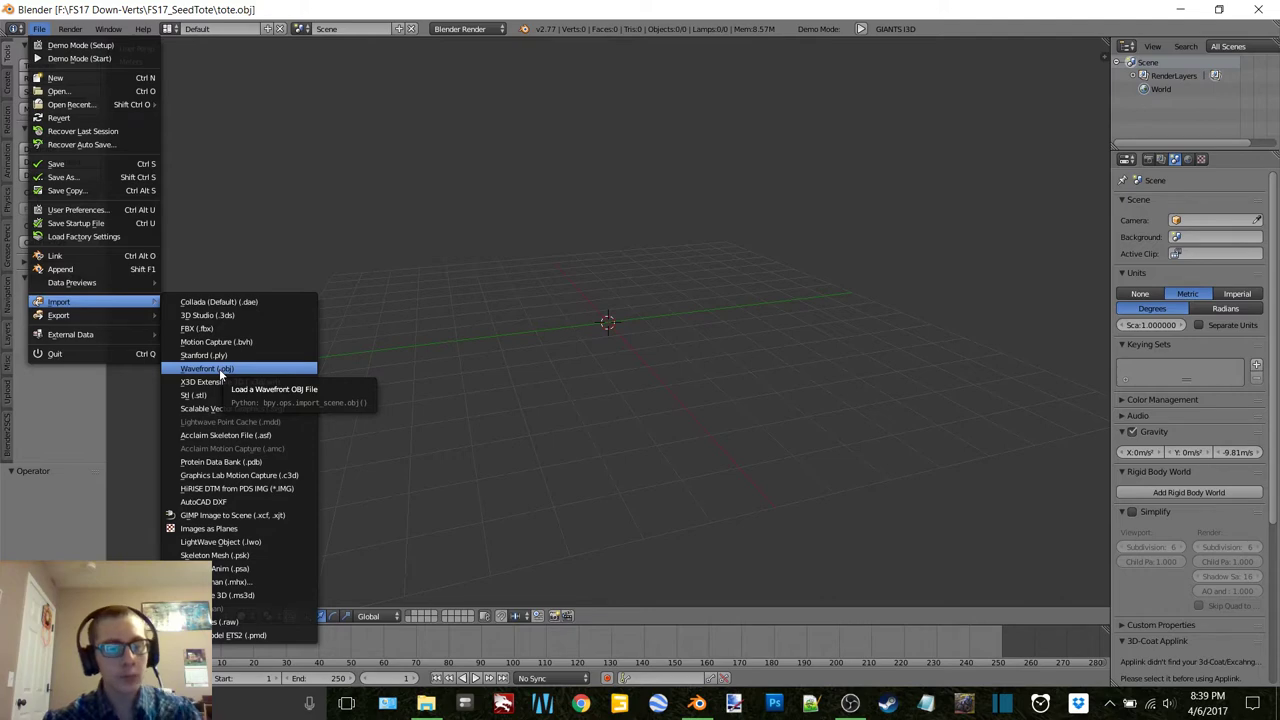
pyautogui.click(210, 369)
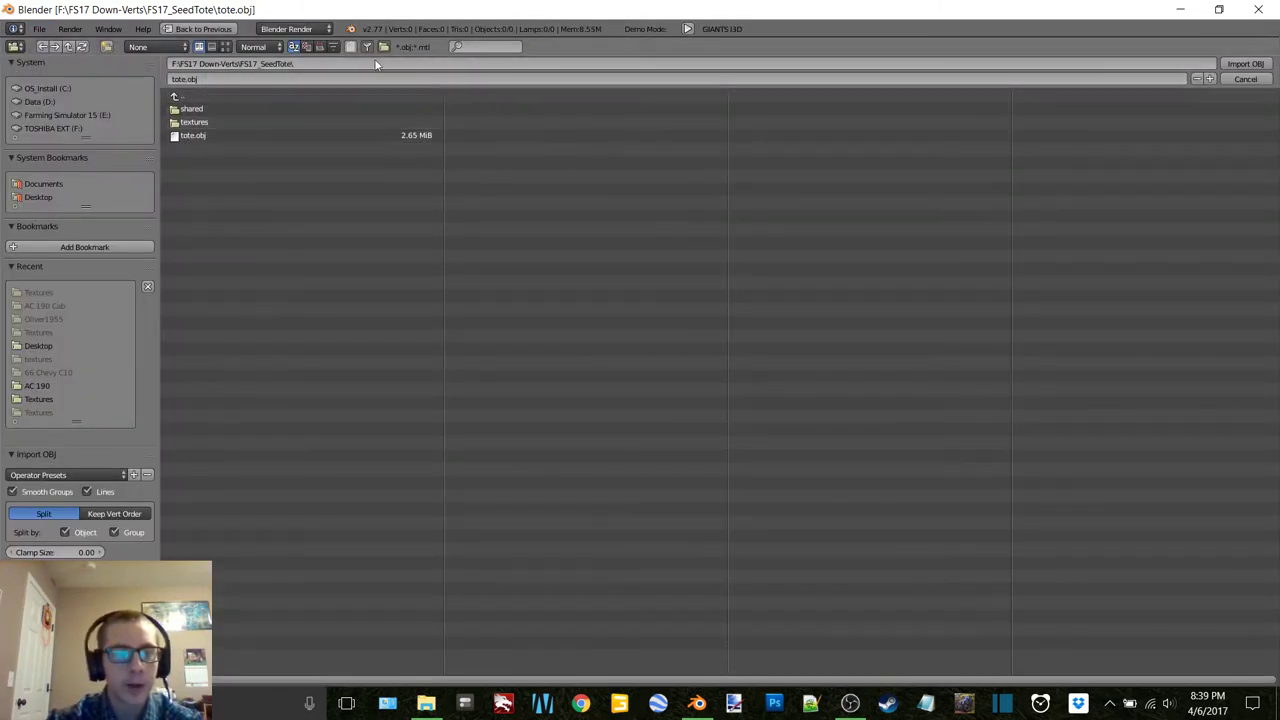
pyautogui.doubleClick(209, 135)
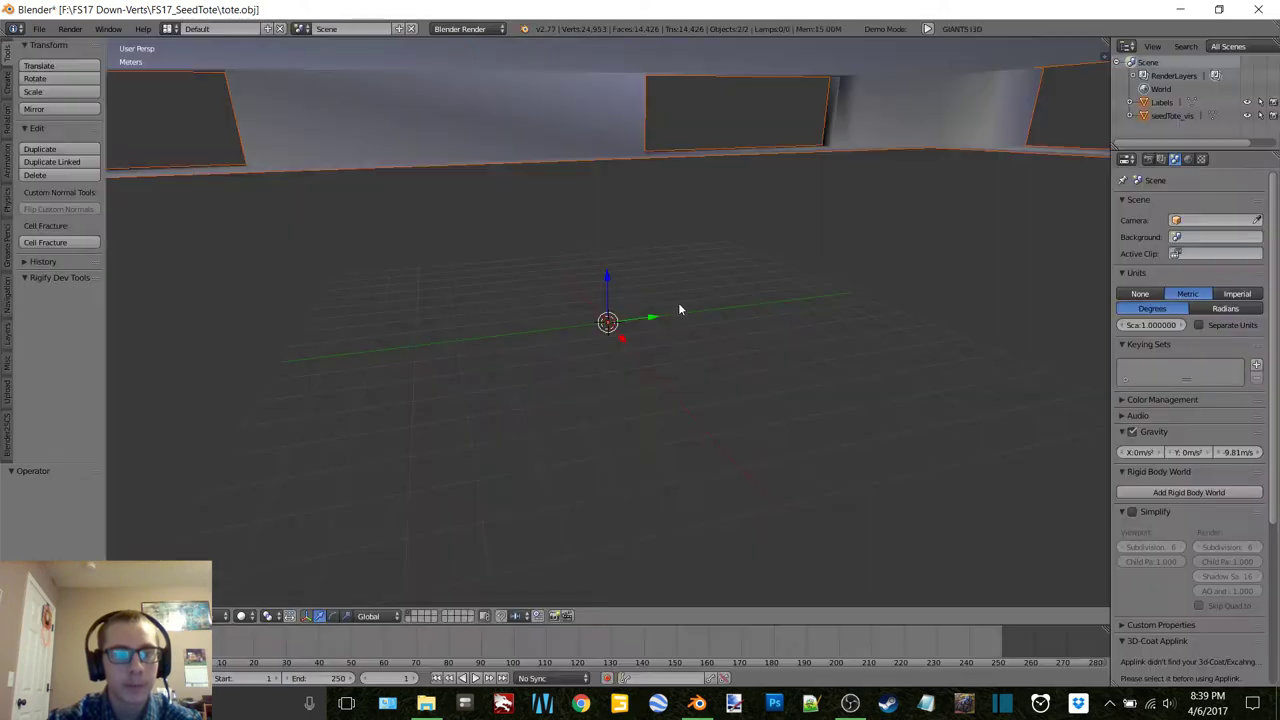
# Set the scale of the seedTote_vis object to 0.01 on the X, Y and Z axes.
pyautogui.scroll(-10, 740, 196)
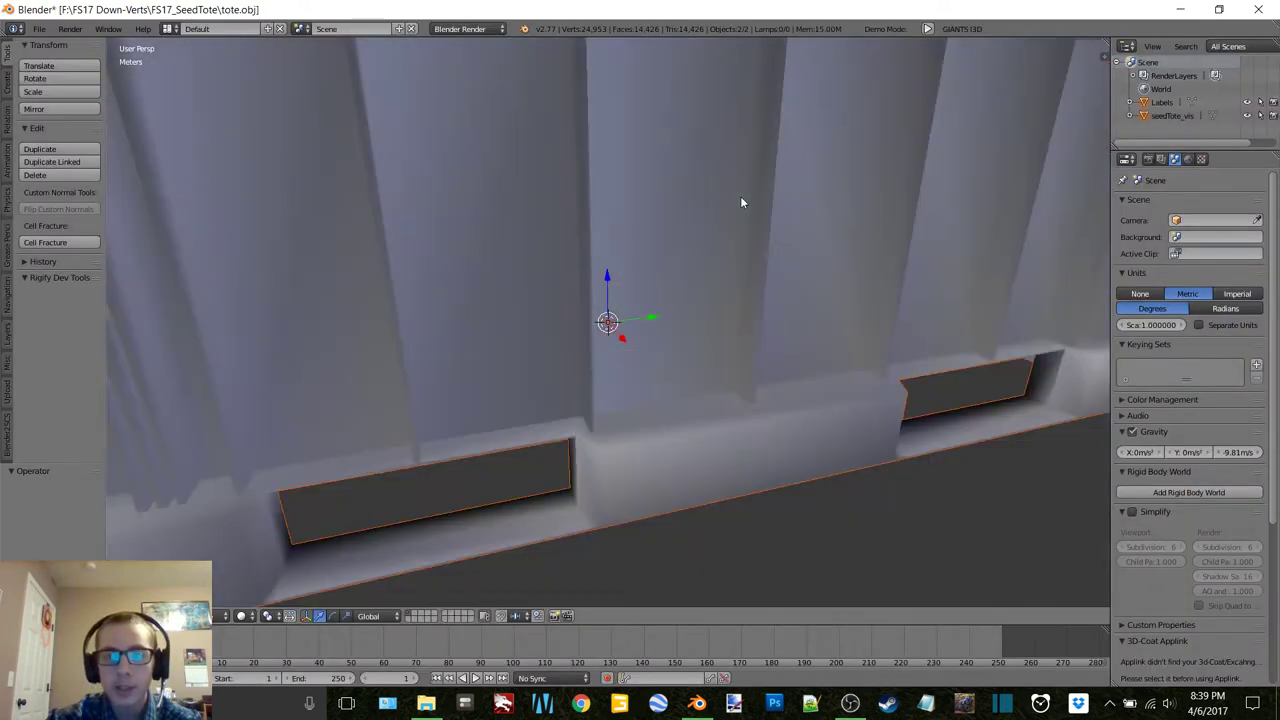
pyautogui.scroll(10, 601, 235)
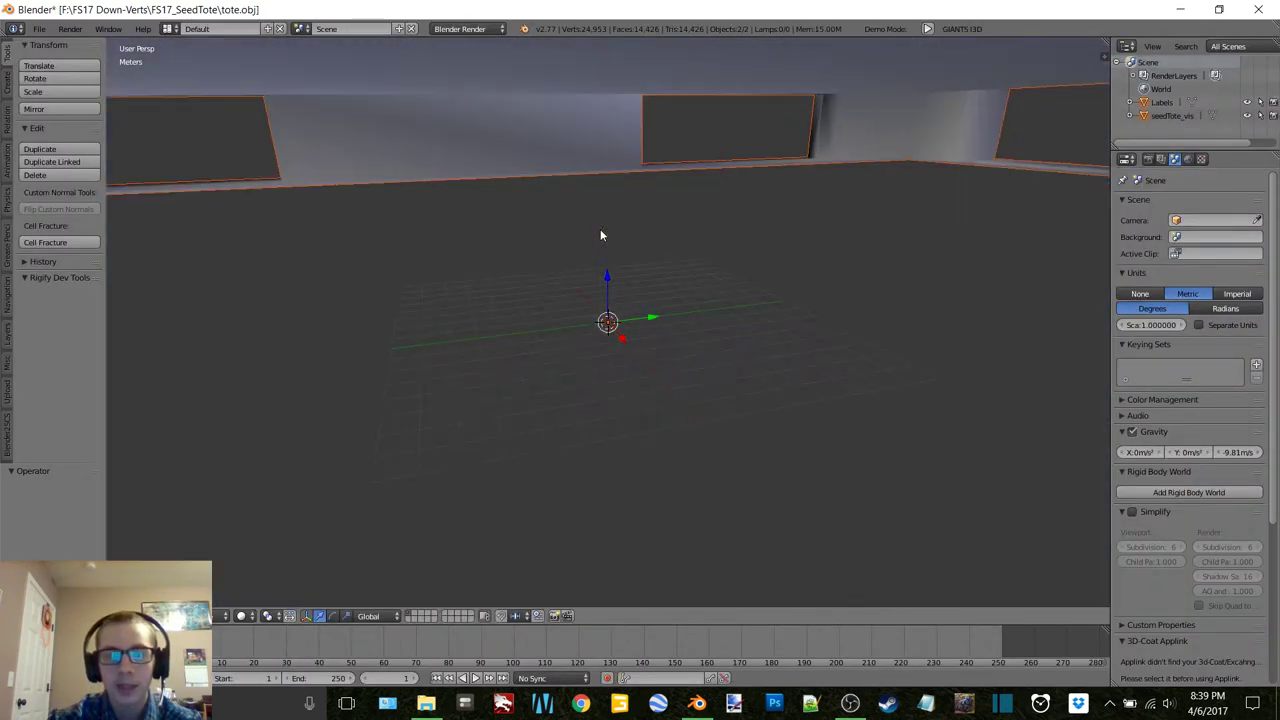
pyautogui.click(1170, 116)
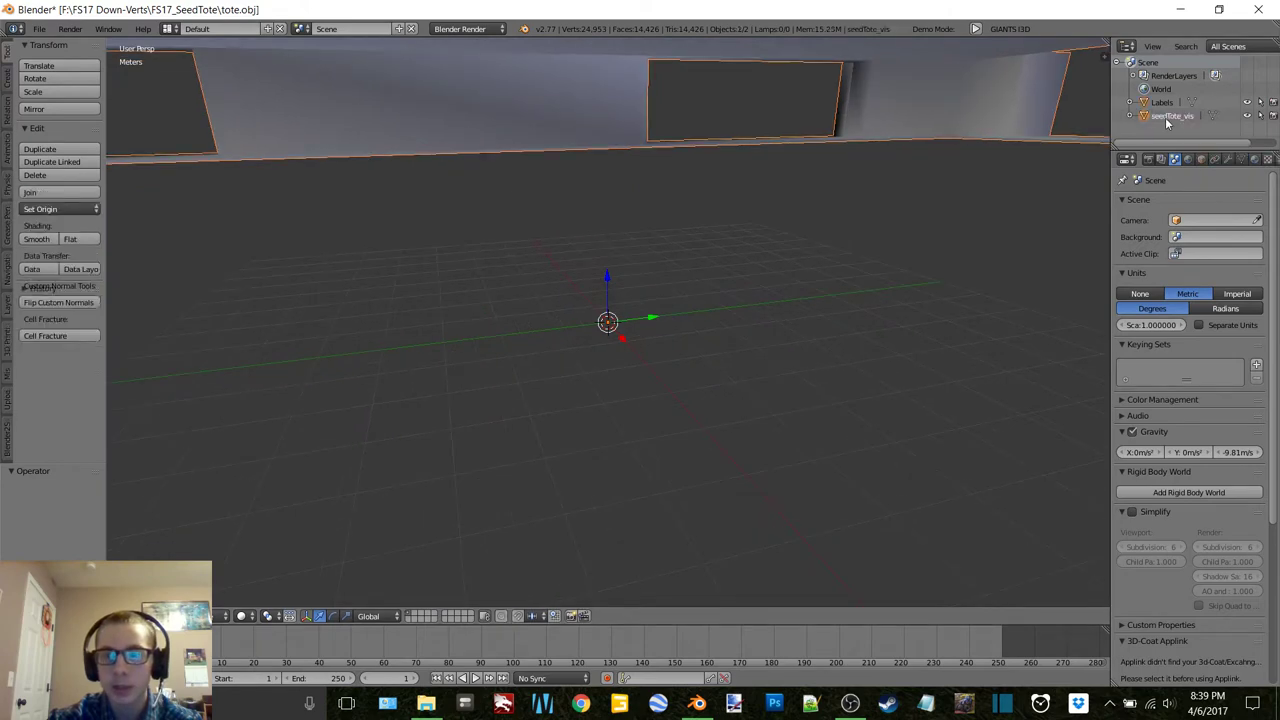
pyautogui.press('n')
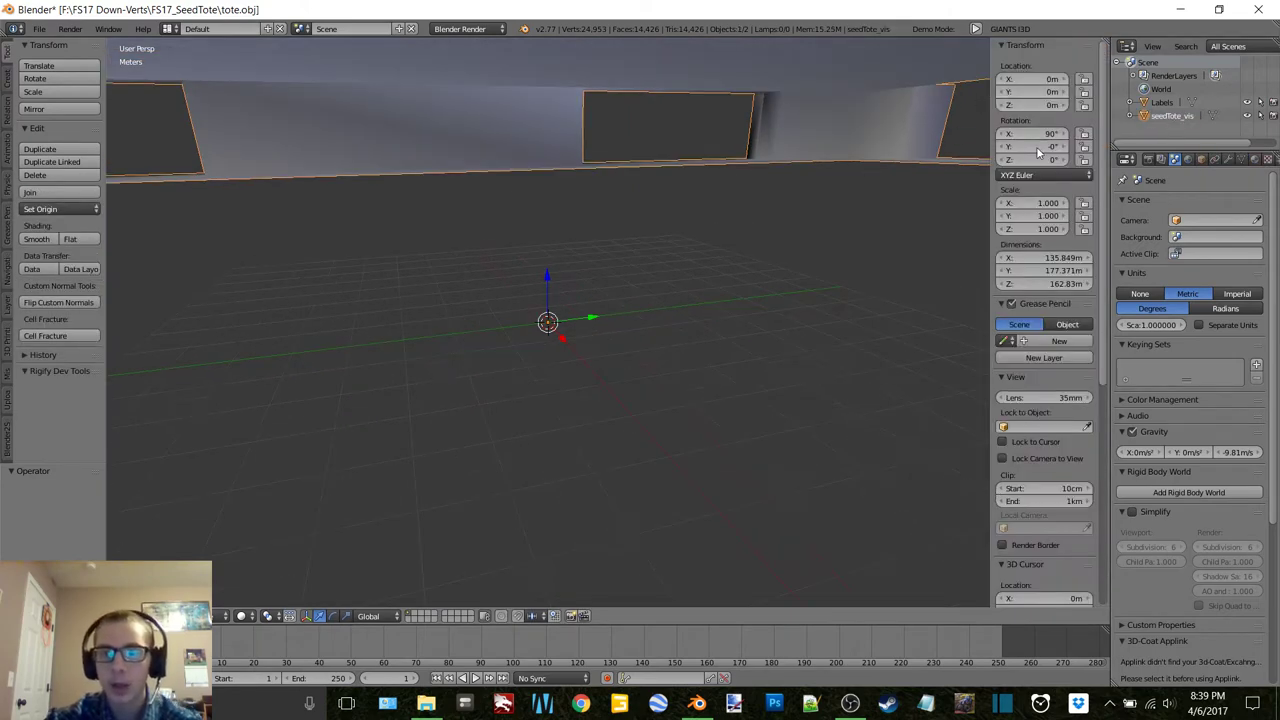
pyautogui.click(1038, 205)
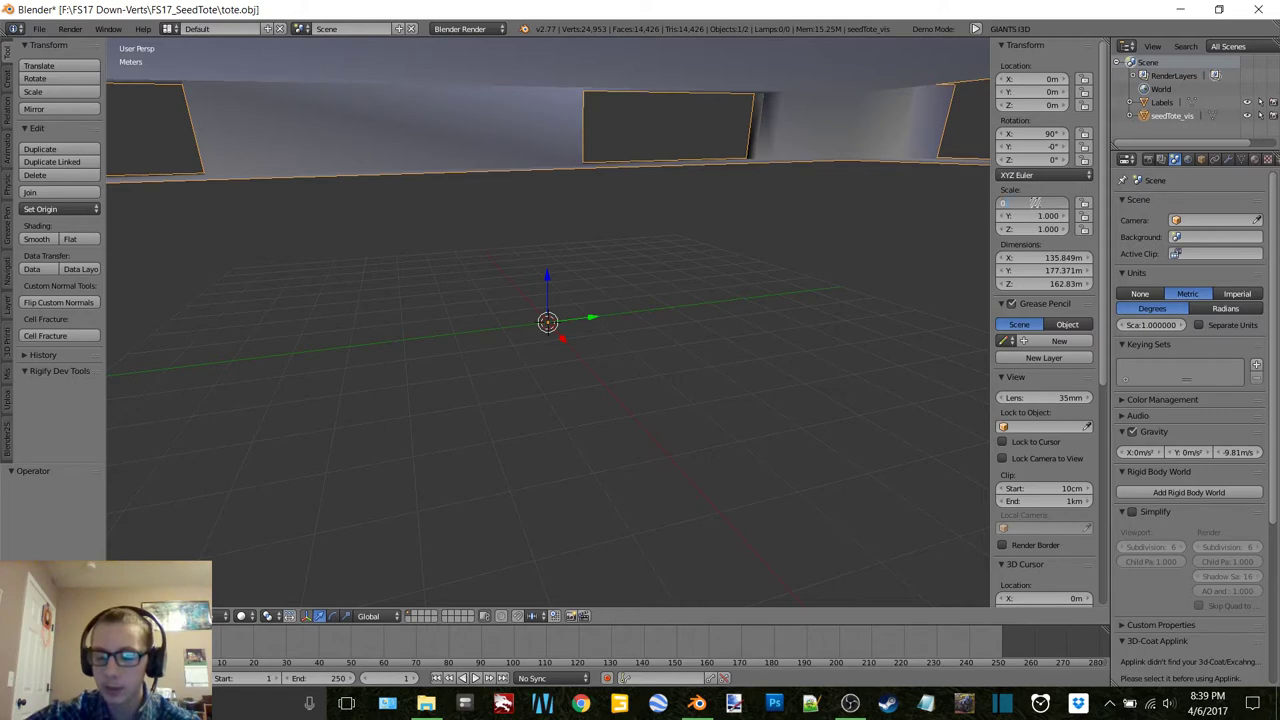
pyautogui.press('Return')
pyautogui.click(1033, 216)
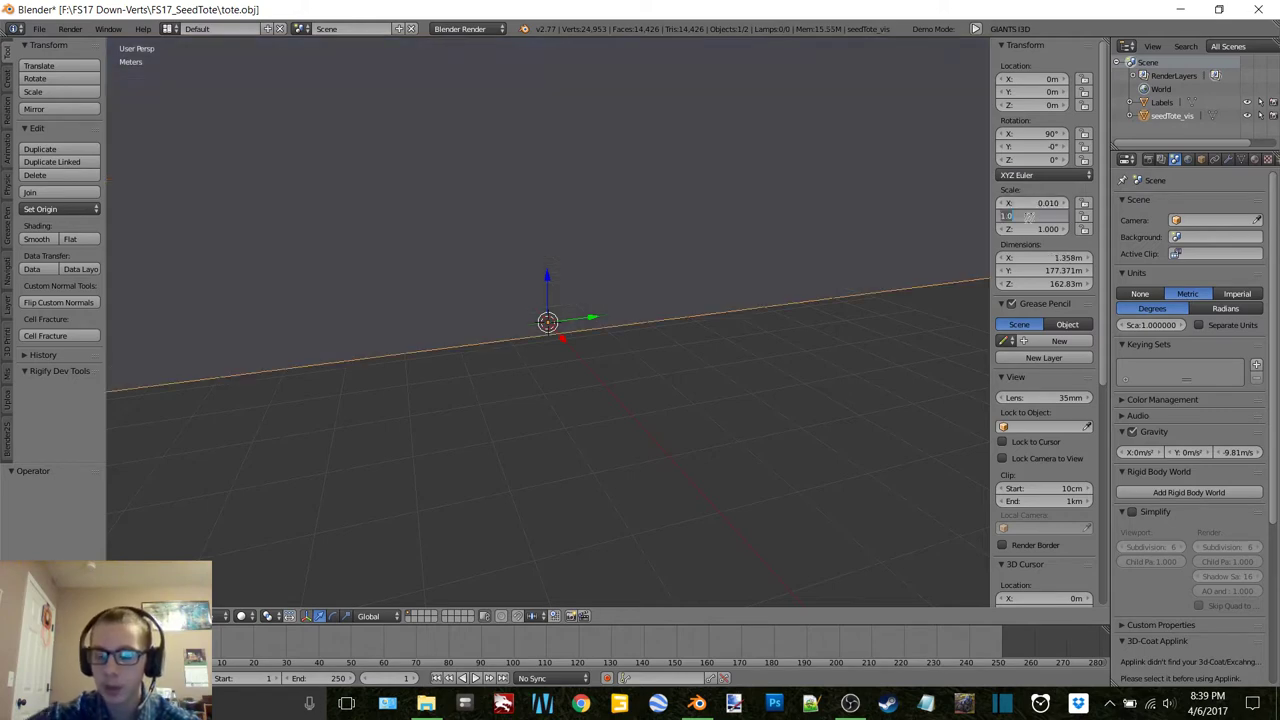
pyautogui.write('0.01')
pyautogui.press('Return')
pyautogui.click(1035, 229)
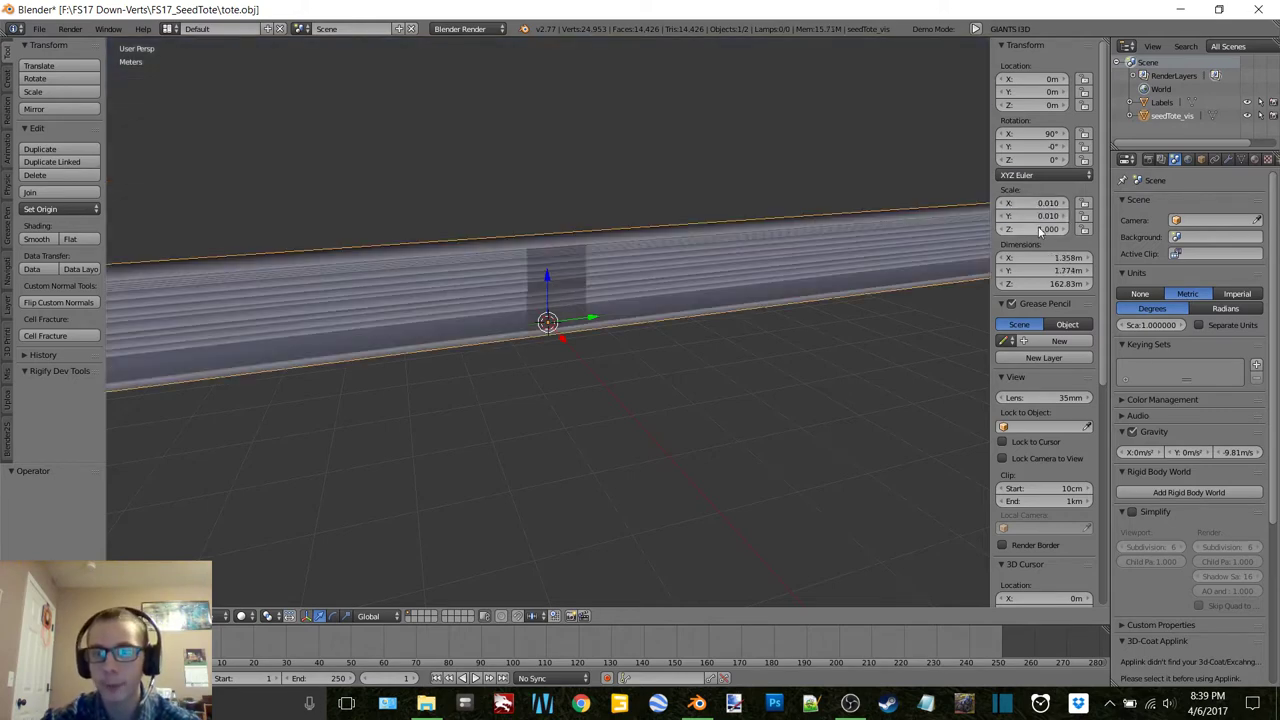
pyautogui.write('0.01')
pyautogui.press('Return')
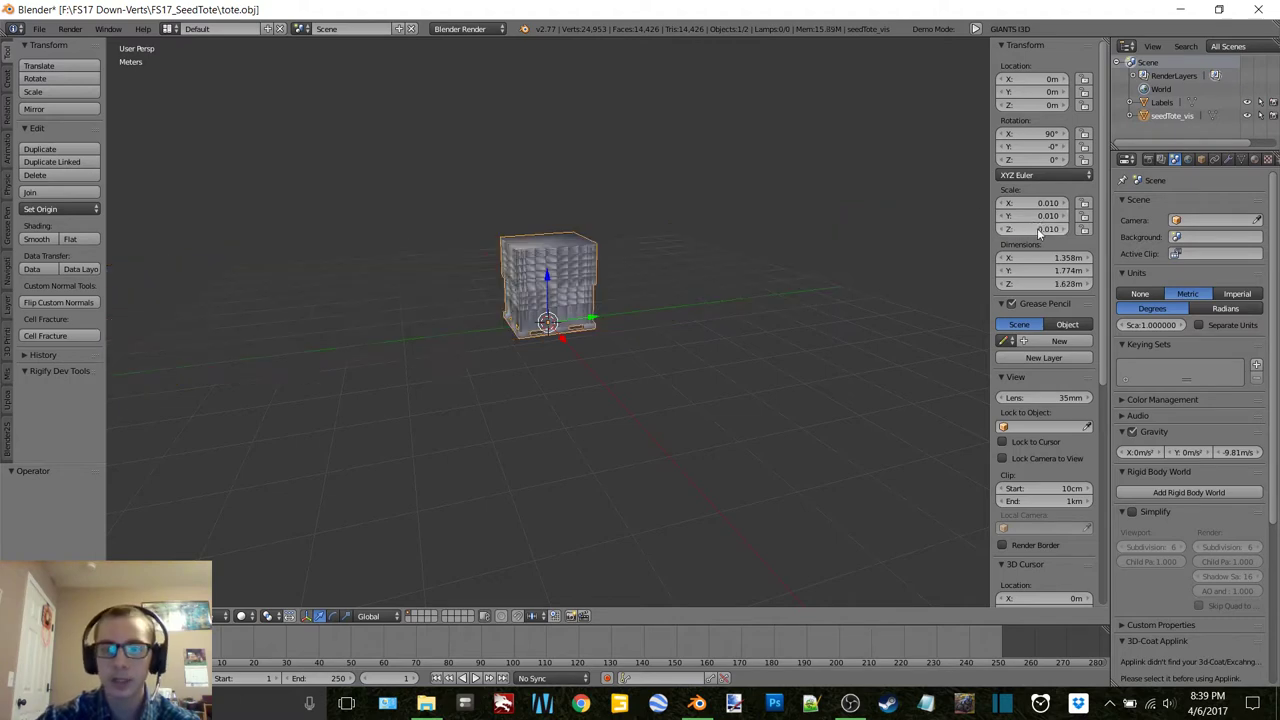
# Set the scale of the Labels object to 0.01 on all three axes to match the tote.
pyautogui.scroll(3, 655, 297)
pyautogui.moveTo(559, 288); pyautogui.dragTo(734, 269, button='middle')
pyautogui.keyDown('shift'); pyautogui.moveTo(631, 237); pyautogui.dragTo(784, 278, button='middle'); pyautogui.keyUp('shift')
pyautogui.scroll(2, 651, 408)
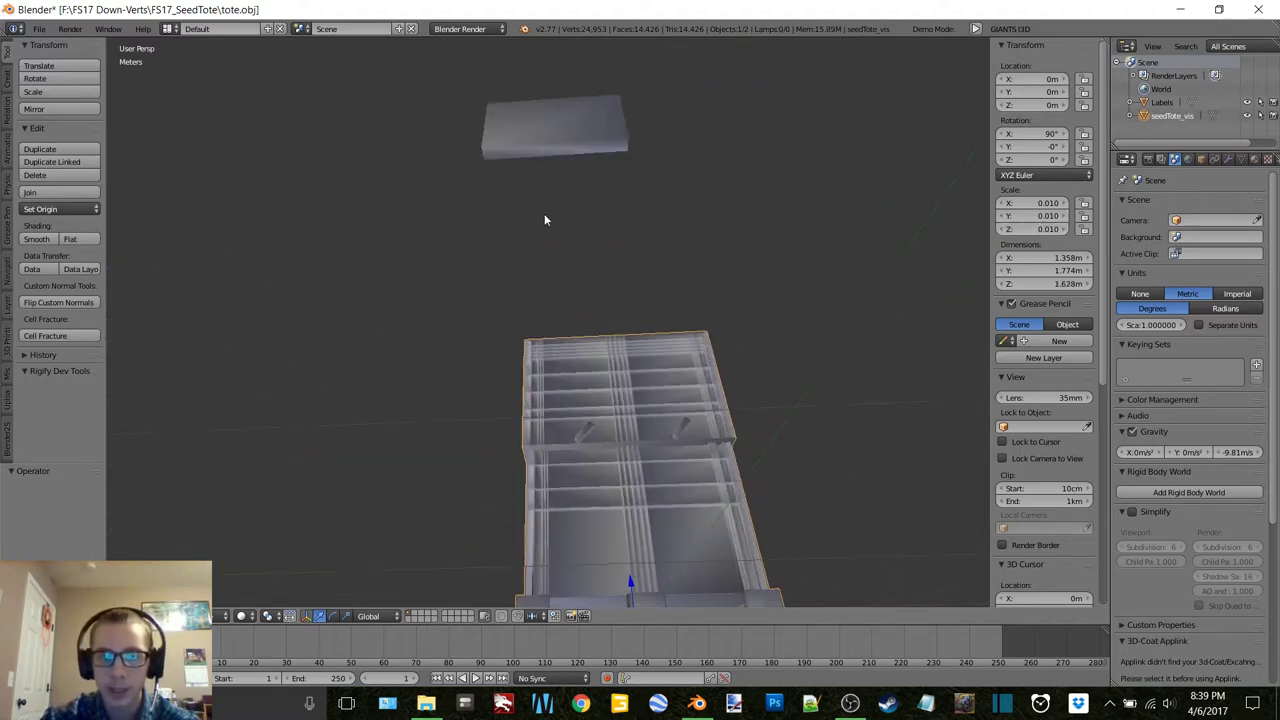
pyautogui.moveTo(544, 220); pyautogui.dragTo(320, 305, button='middle')
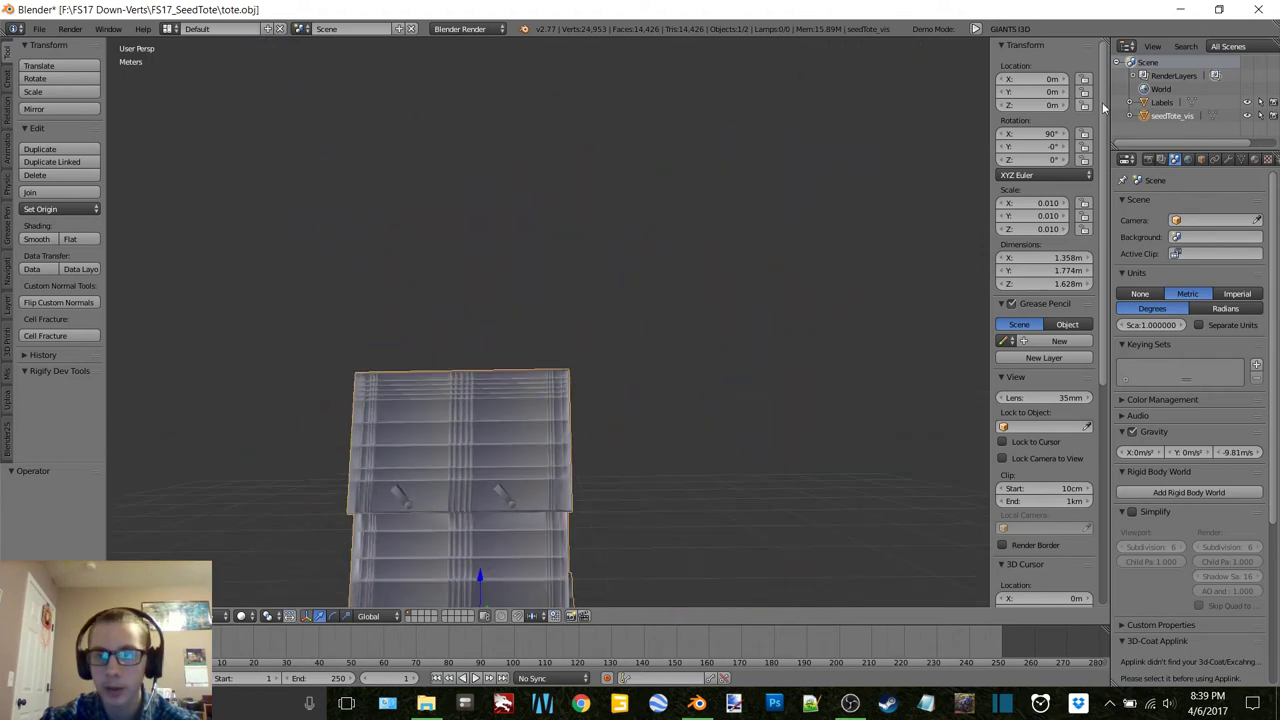
pyautogui.click(1162, 103)
pyautogui.click(1042, 202)
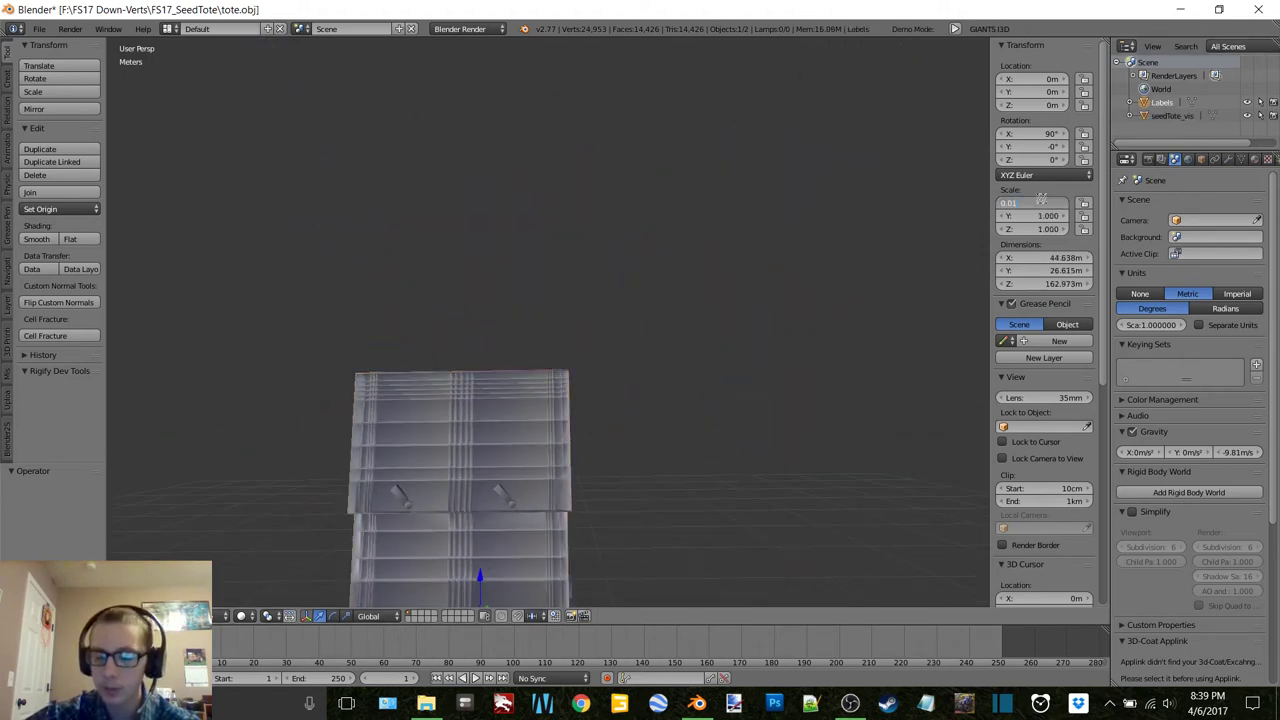
pyautogui.click(1034, 216)
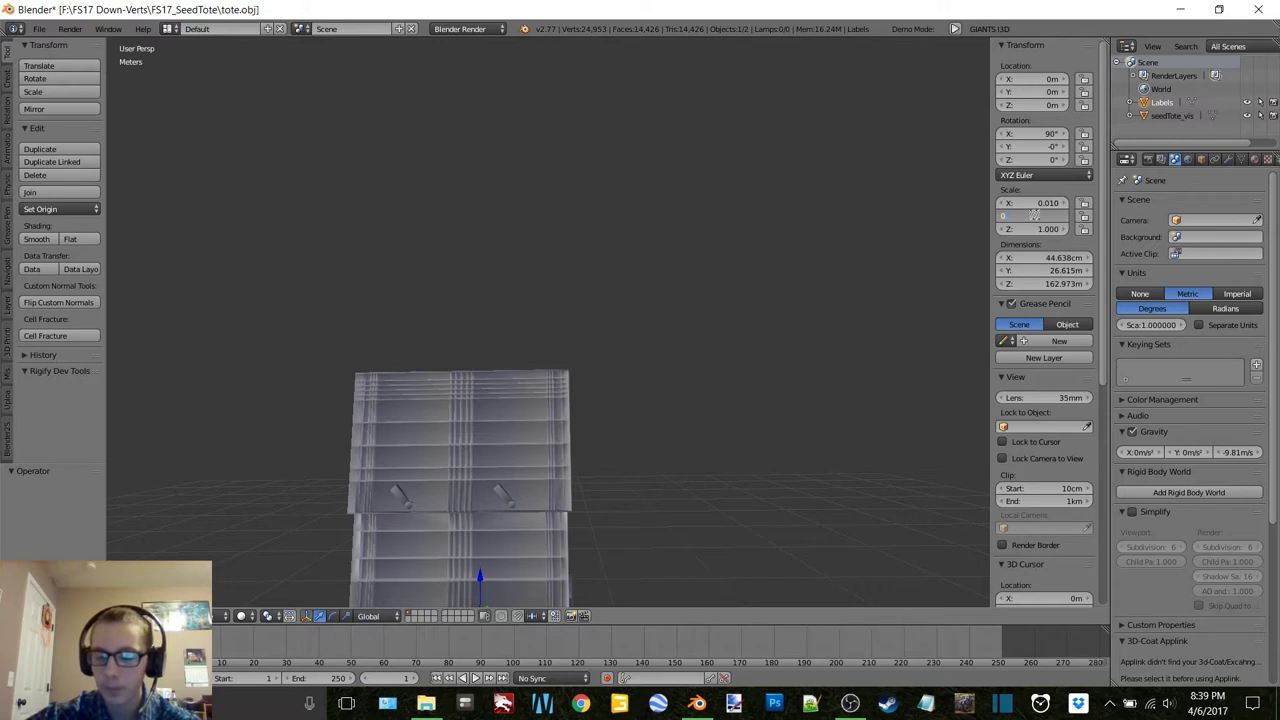
pyautogui.press('Return')
pyautogui.click(1034, 228)
pyautogui.write('0.01')
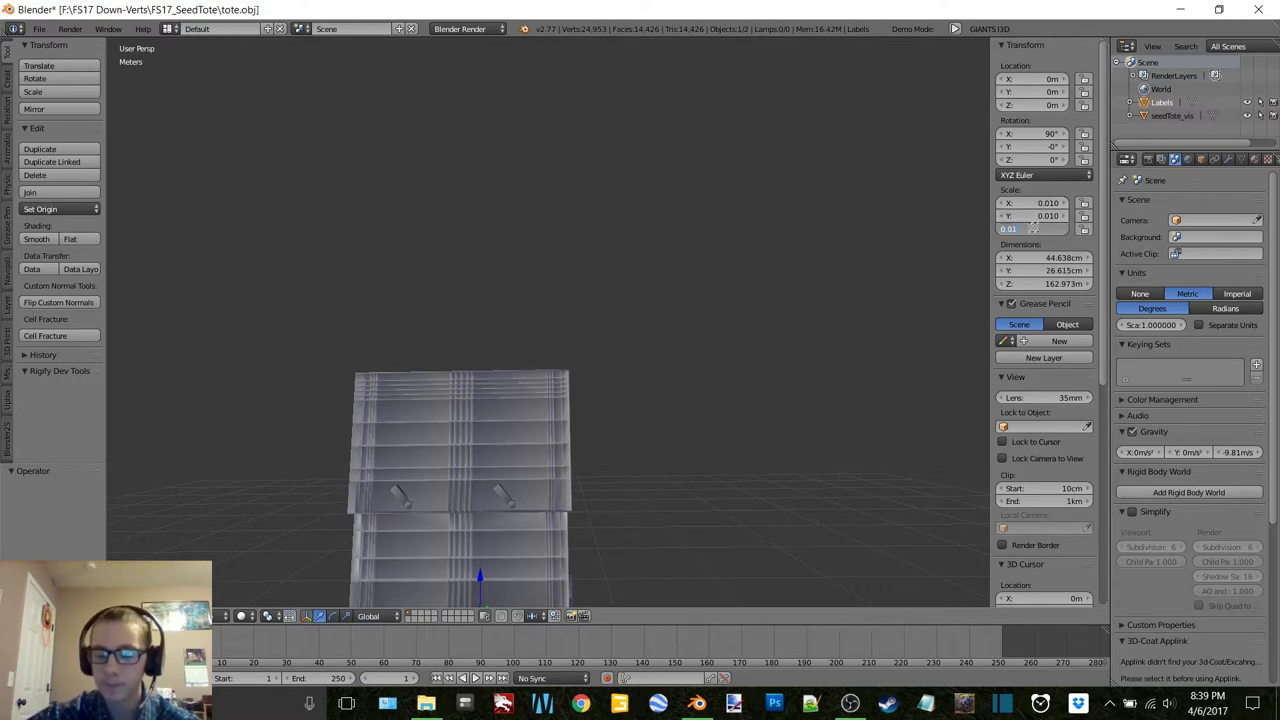
pyautogui.press('Return')
pyautogui.moveTo(664, 363); pyautogui.dragTo(724, 224, button='middle')
pyautogui.keyDown('shift'); pyautogui.moveTo(856, 227); pyautogui.dragTo(716, 416, button='middle'); pyautogui.keyUp('shift')
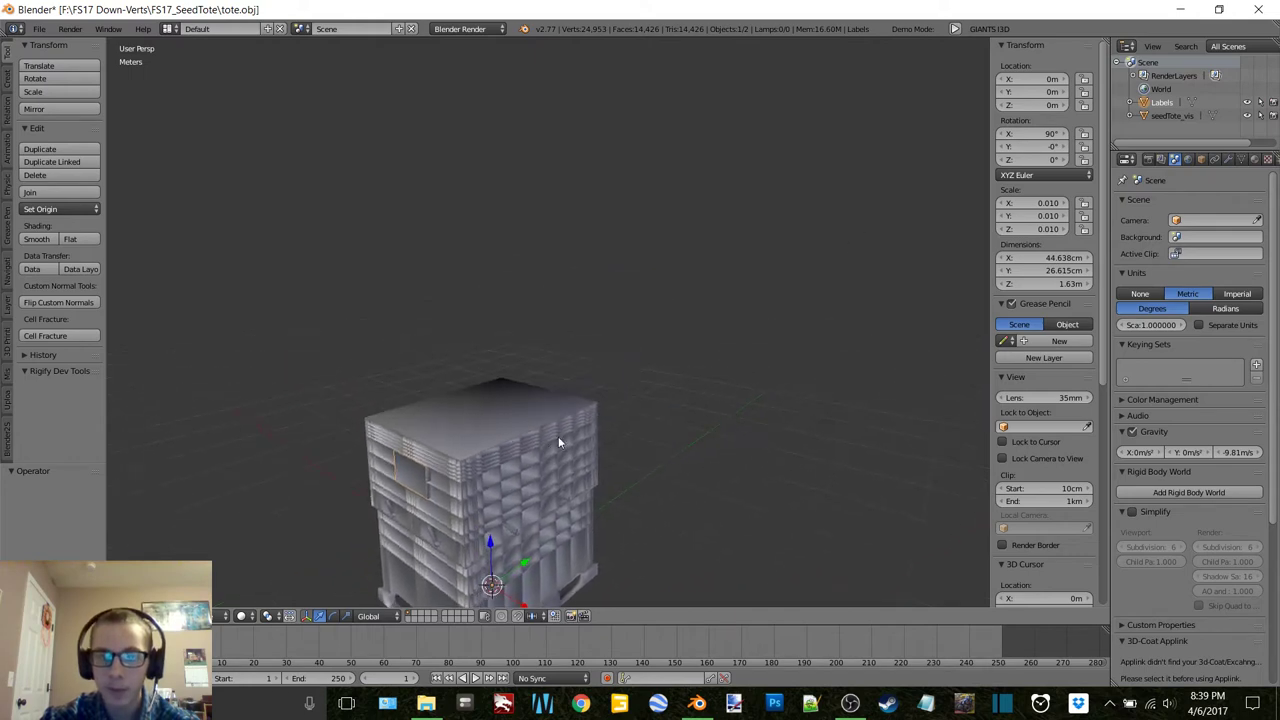
# Set the world's horizon colour to white and enable environment lighting, with gather falloff at strength 2.5 and 20 samples.
pyautogui.scroll(4, 622, 374)
pyautogui.moveTo(686, 311); pyautogui.dragTo(680, 167, button='middle')
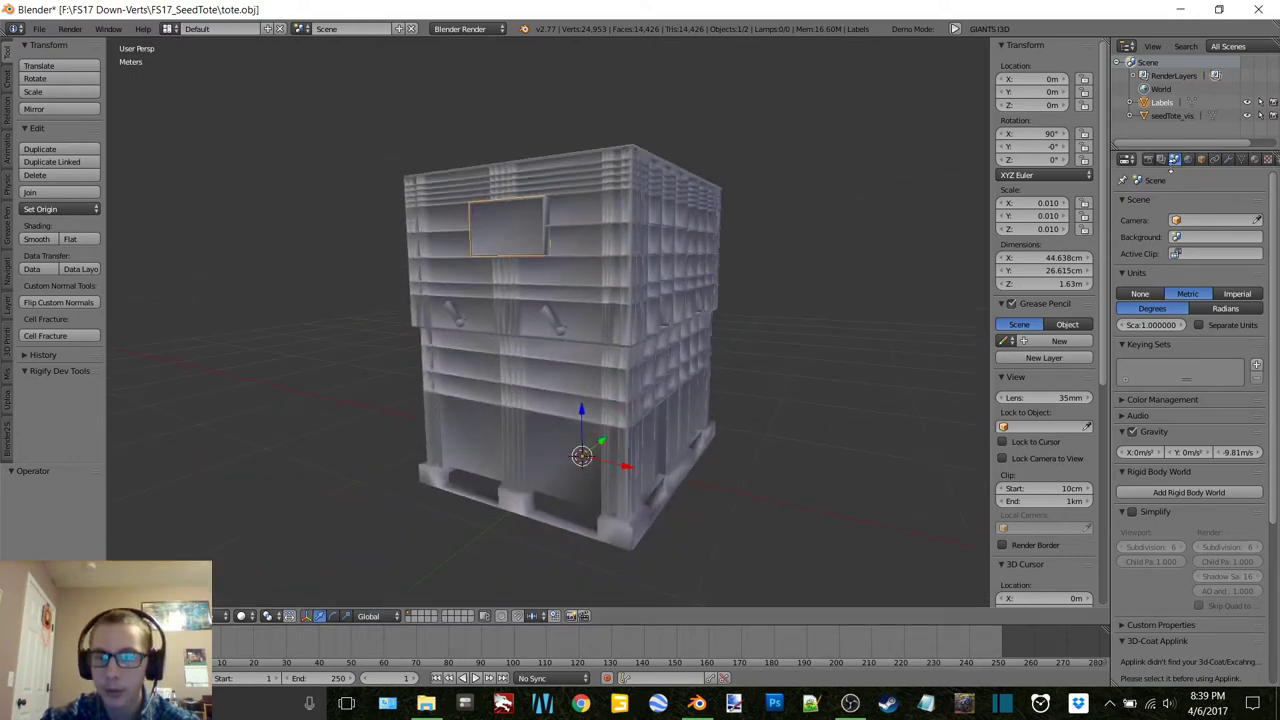
pyautogui.click(1188, 160)
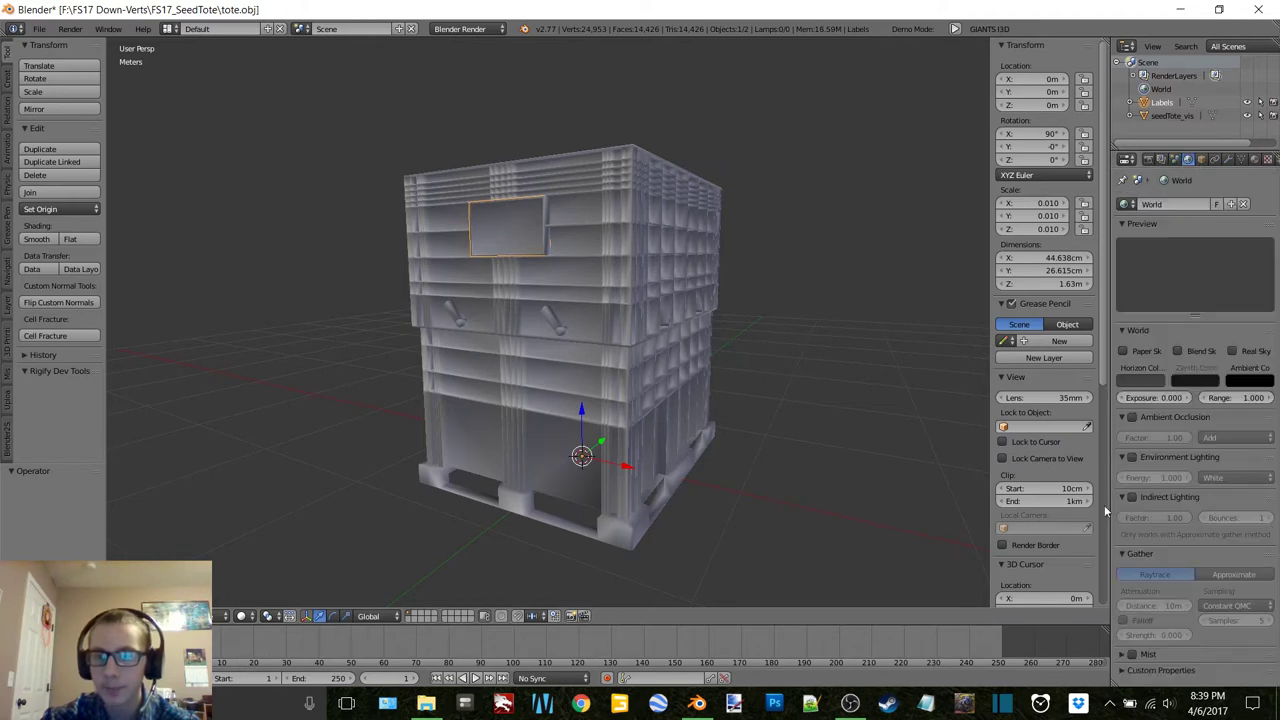
pyautogui.click(1136, 385)
pyautogui.moveTo(1156, 259); pyautogui.dragTo(1155, 200)
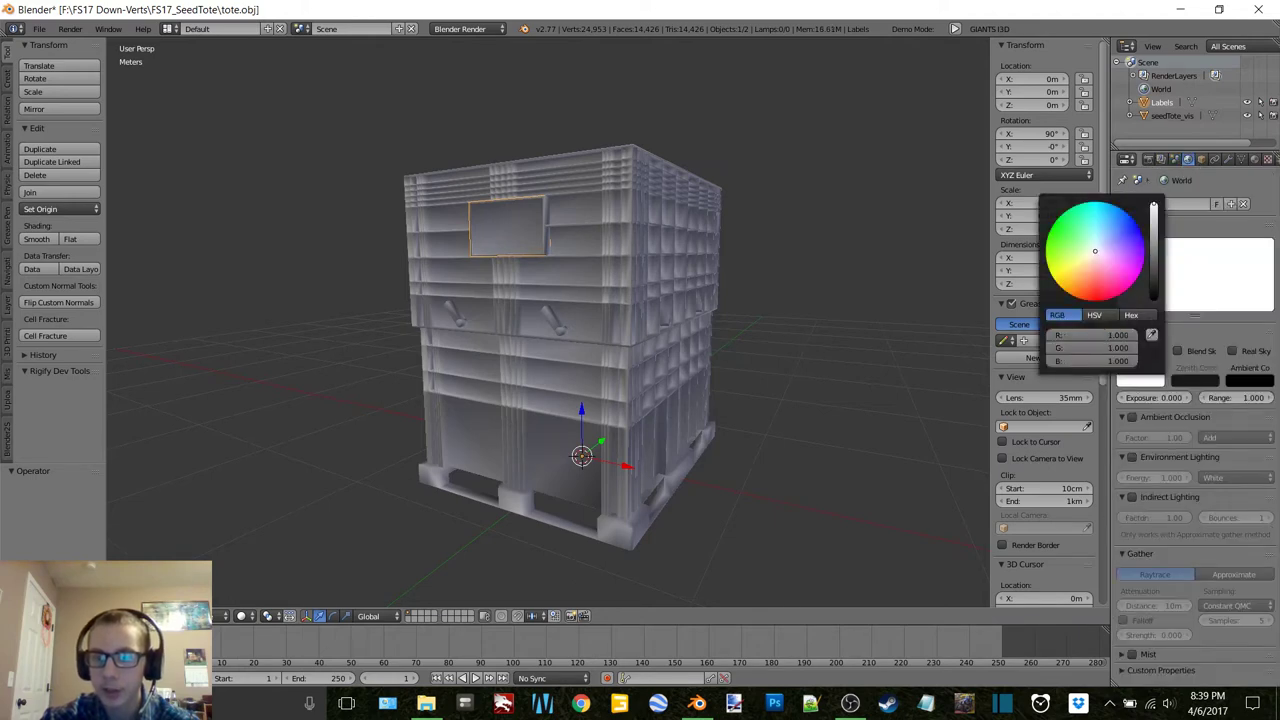
pyautogui.click(1131, 457)
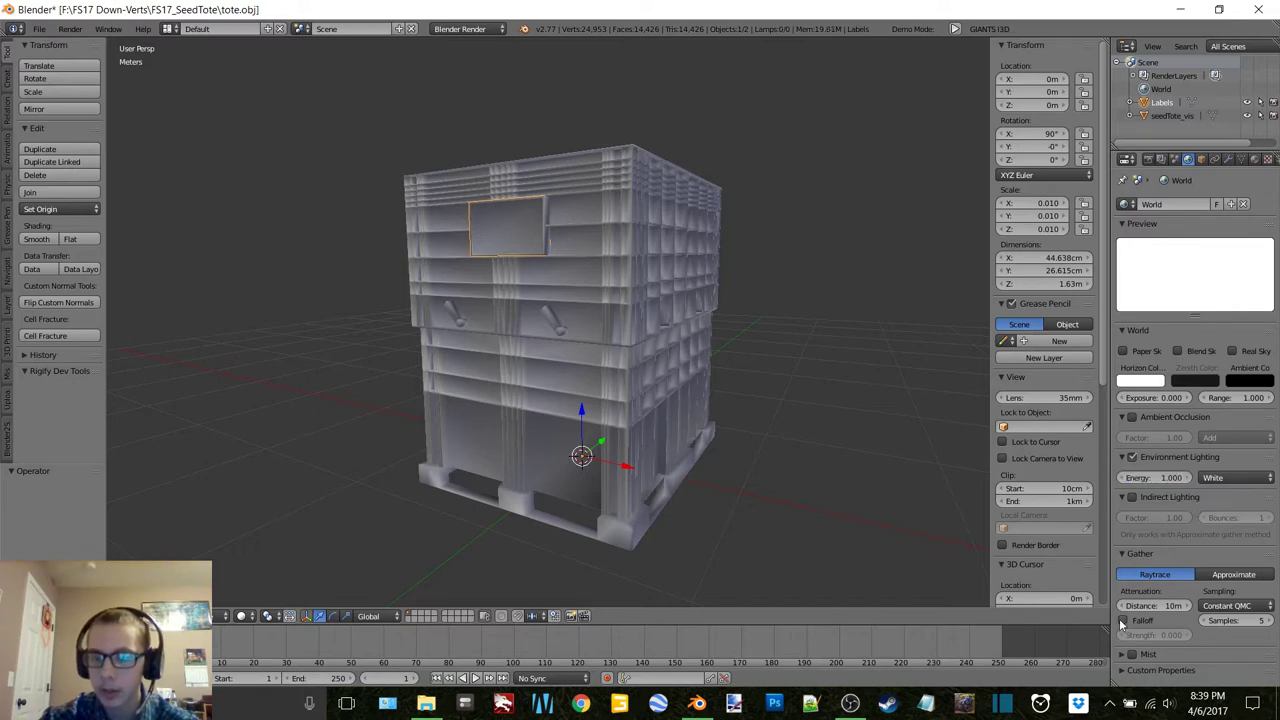
pyautogui.click(1122, 621)
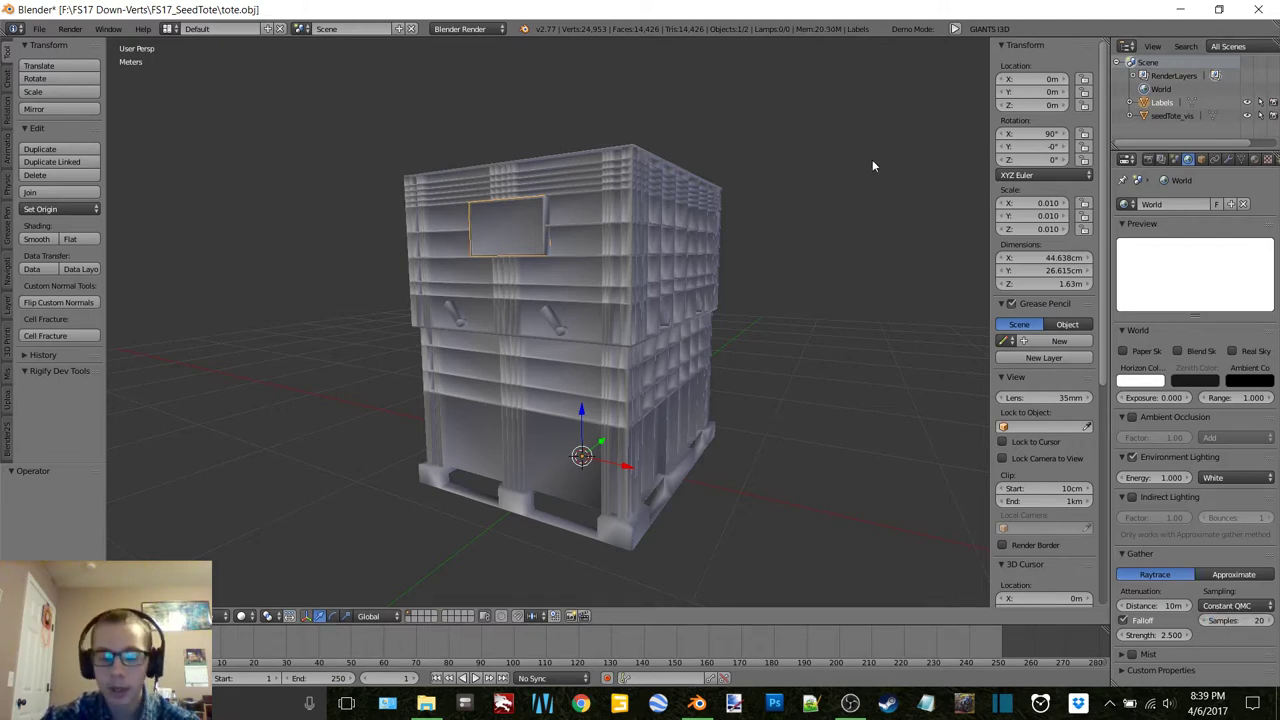
# Hide the transform properties sidebar of the 3D view to give the model more room.
pyautogui.press('n')
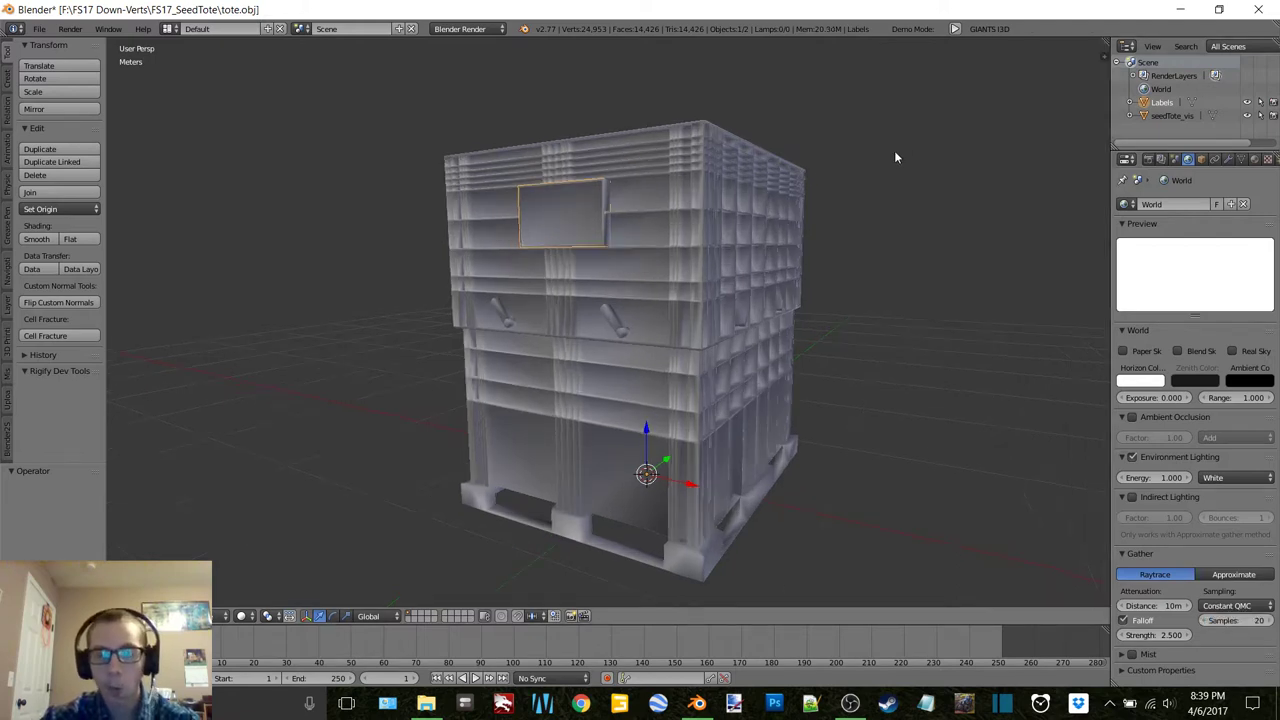
pyautogui.click(1101, 56)
pyautogui.press('n')
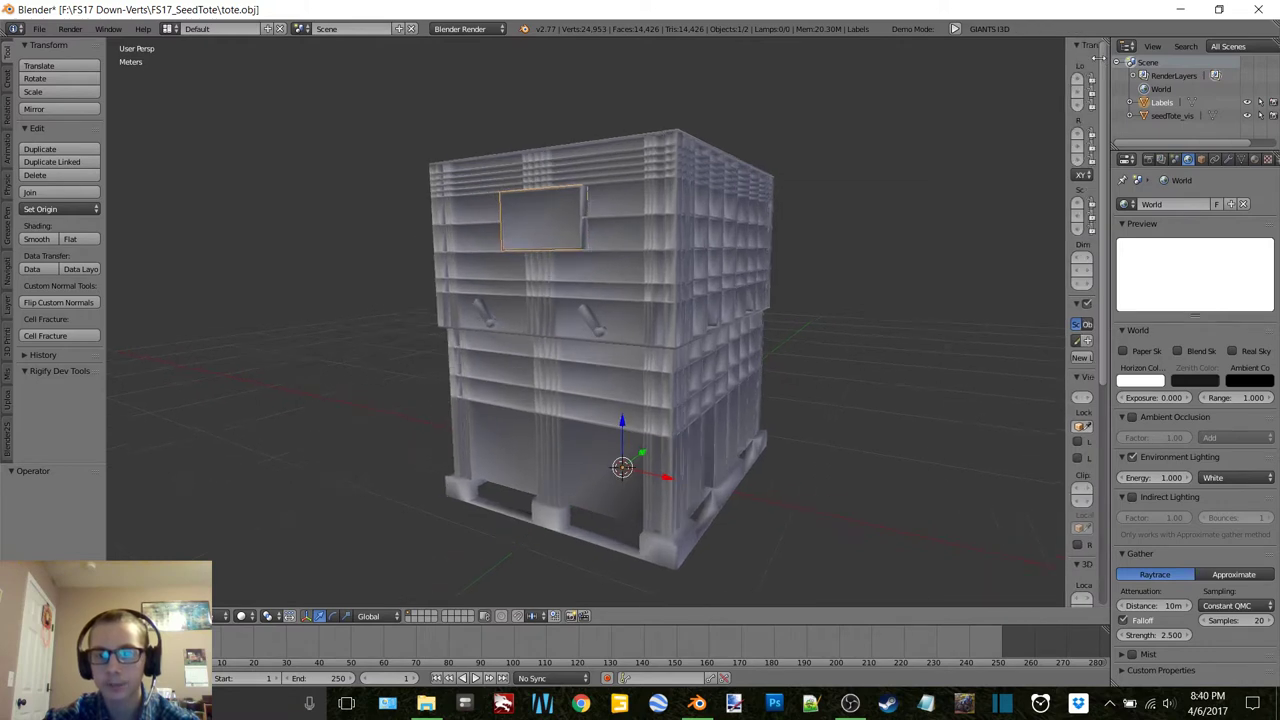
pyautogui.moveTo(703, 196); pyautogui.dragTo(632, 237, button='middle')
# Show the material settings and rename the seedTote_vis object to Tote.
pyautogui.click(1255, 160)
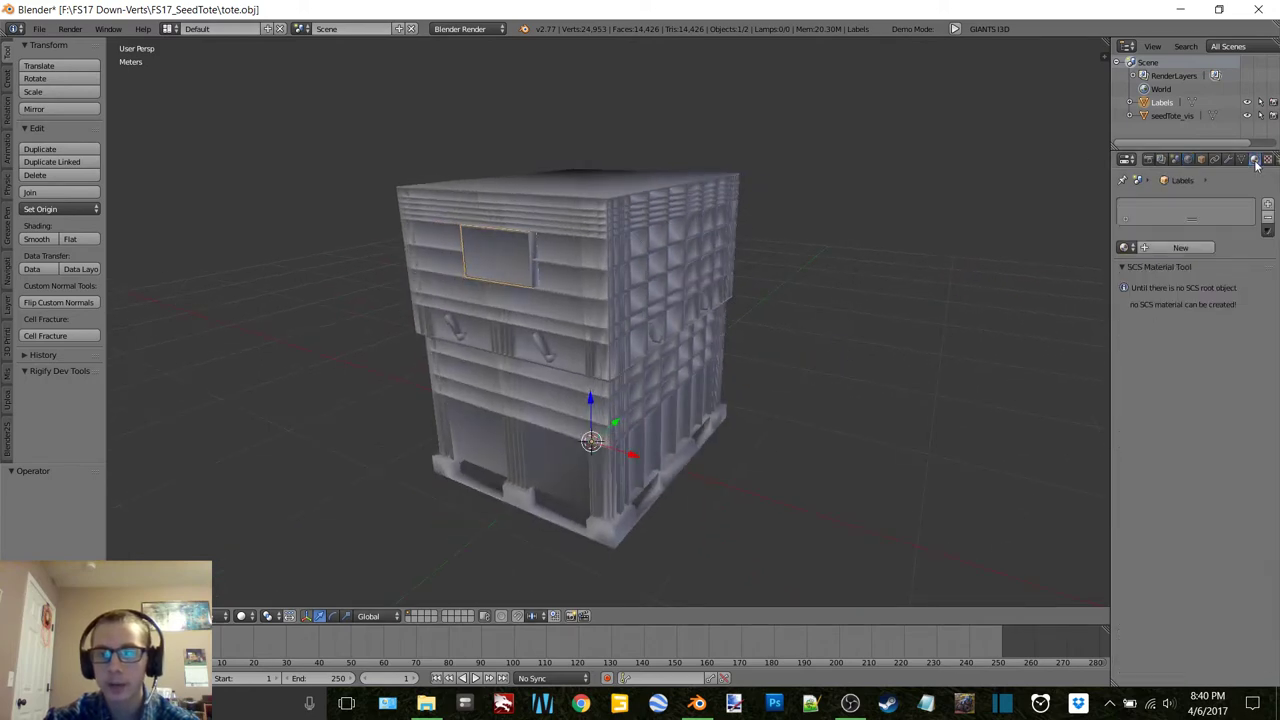
pyautogui.click(1170, 115)
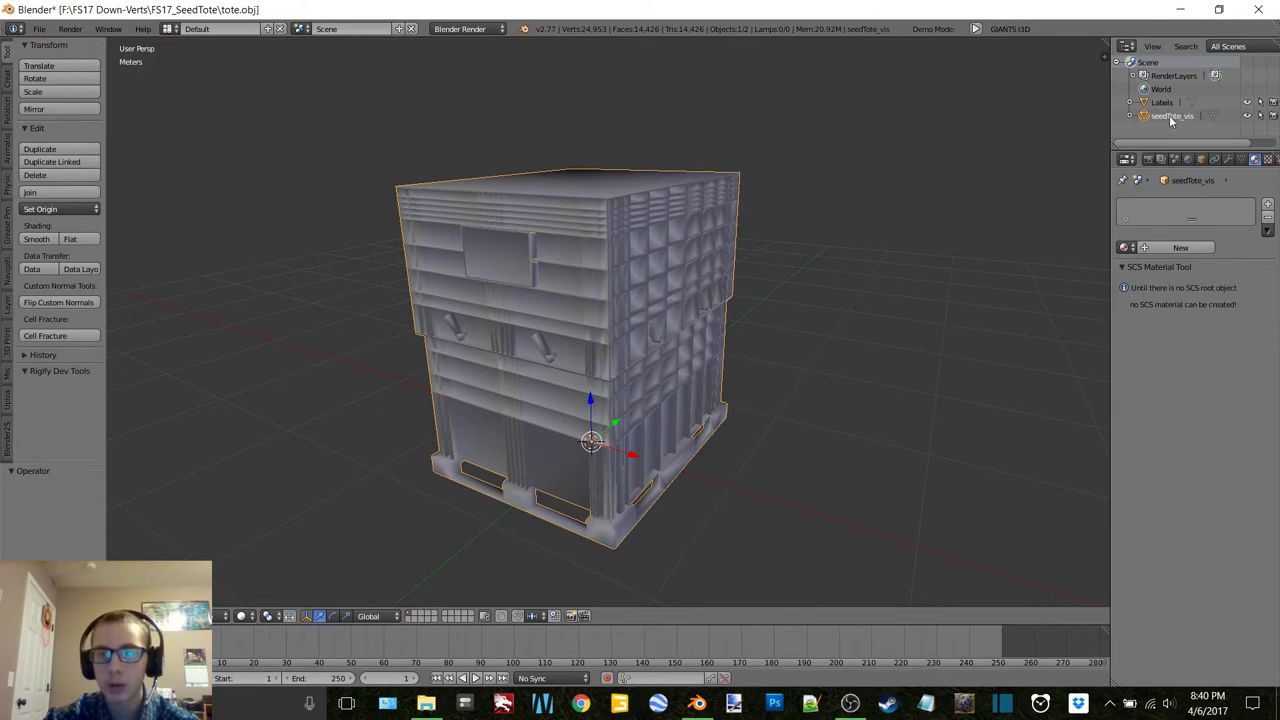
pyautogui.doubleClick(1172, 116)
pyautogui.write('Tote')
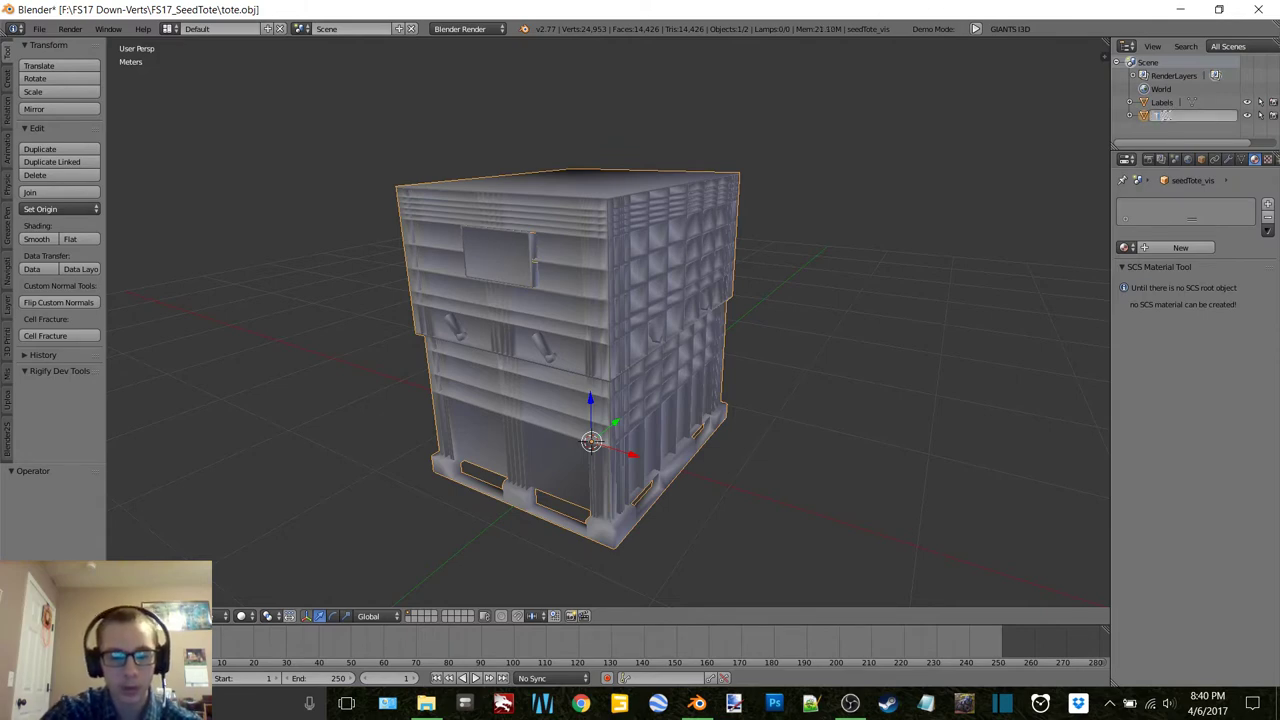
pyautogui.press('Return')
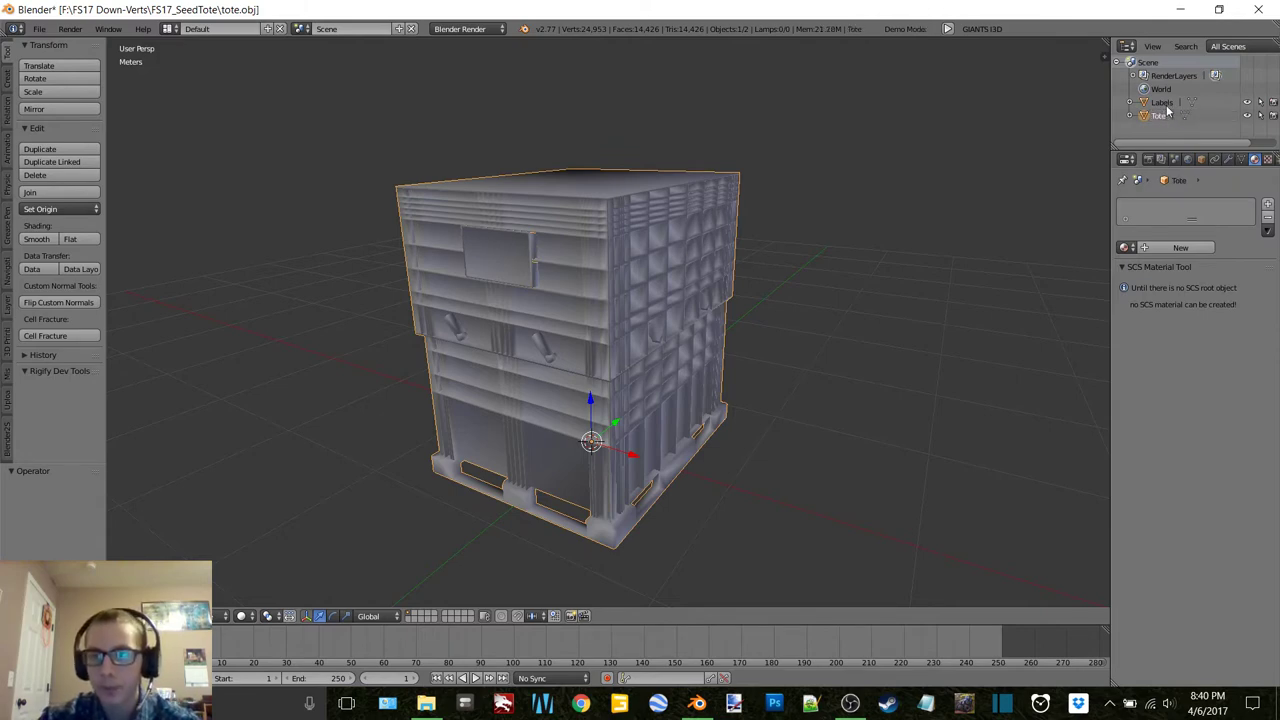
# Give the Labels object a new material named Labels and raise its diffuse intensity.
pyautogui.doubleClick(1162, 103)
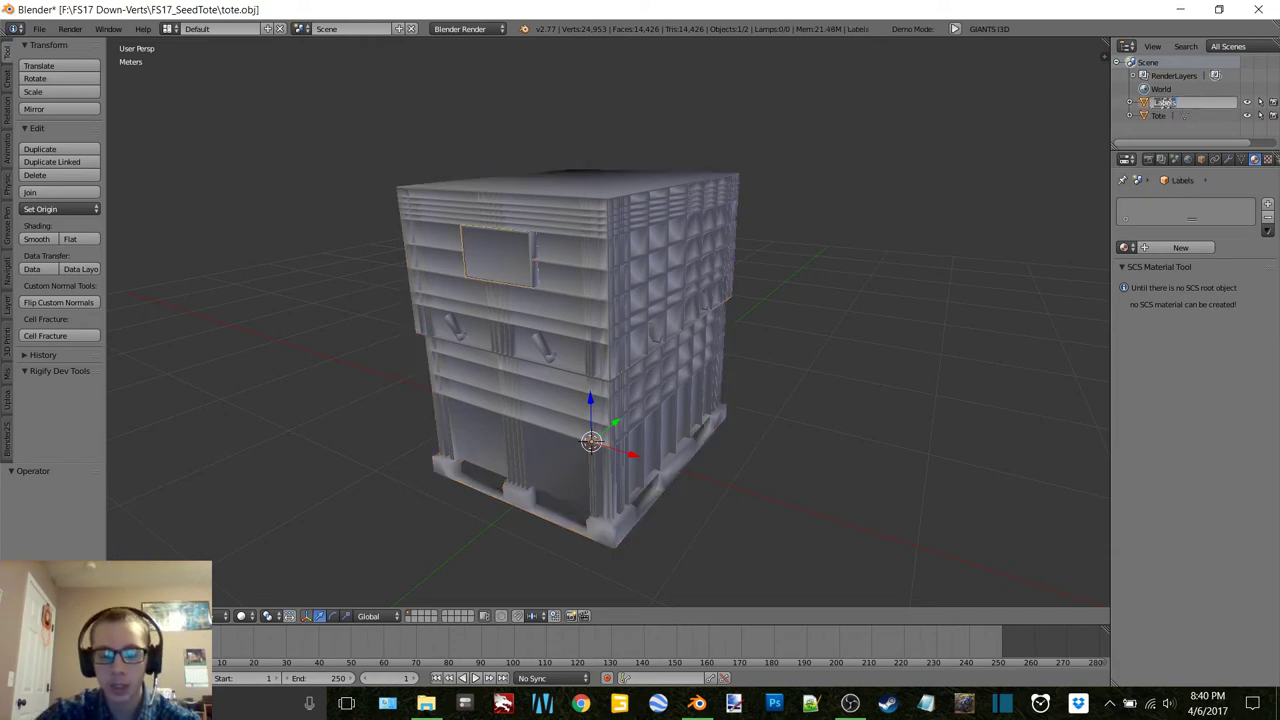
pyautogui.press('Return')
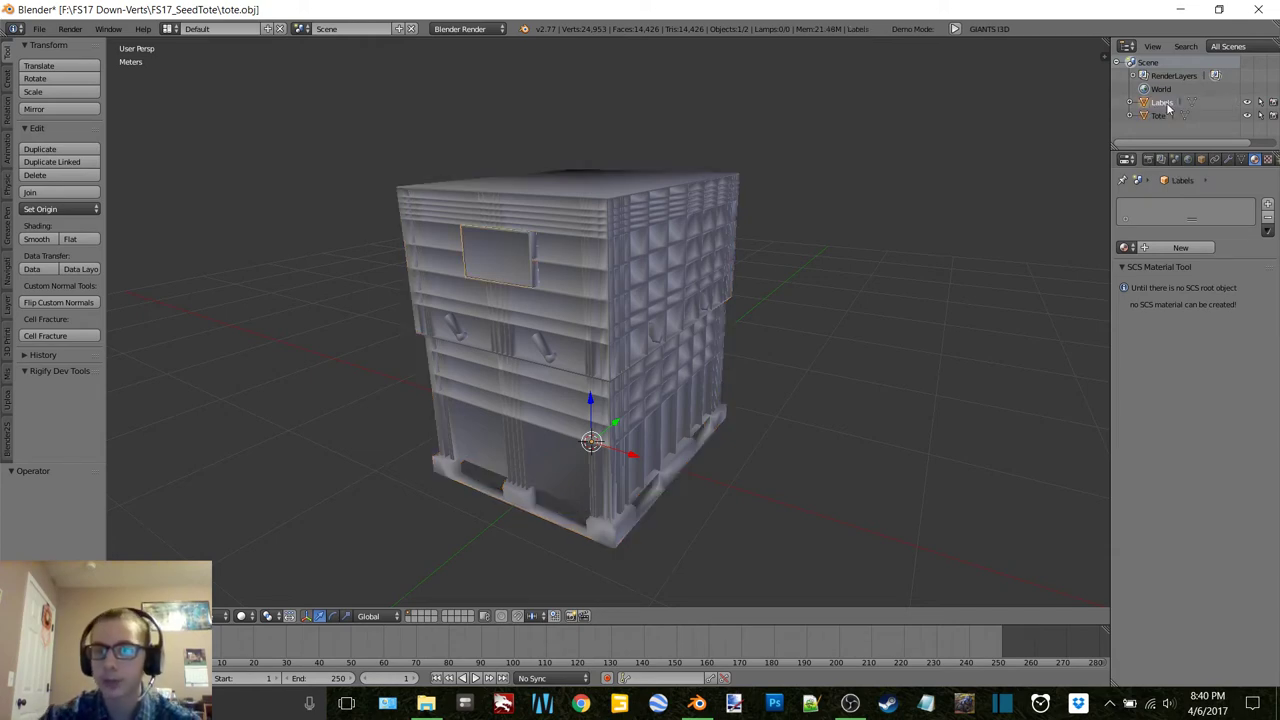
pyautogui.click(1180, 246)
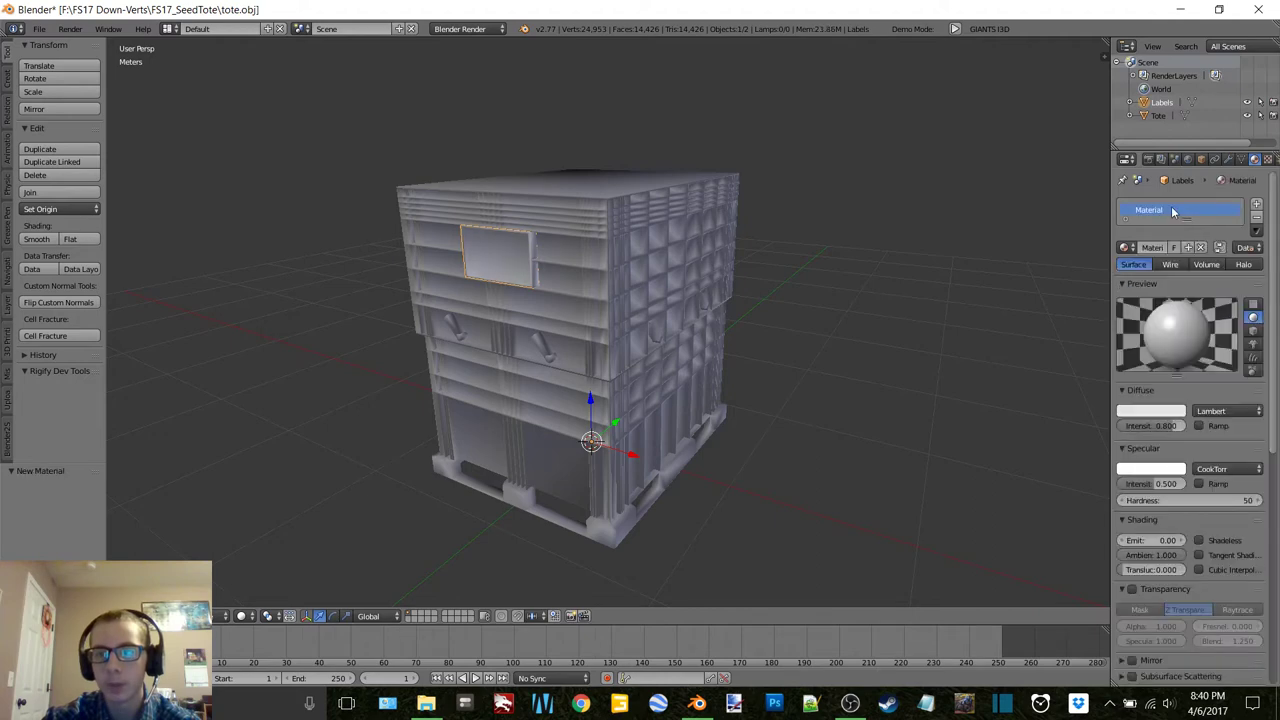
pyautogui.doubleClick(1150, 209)
pyautogui.write('Labels')
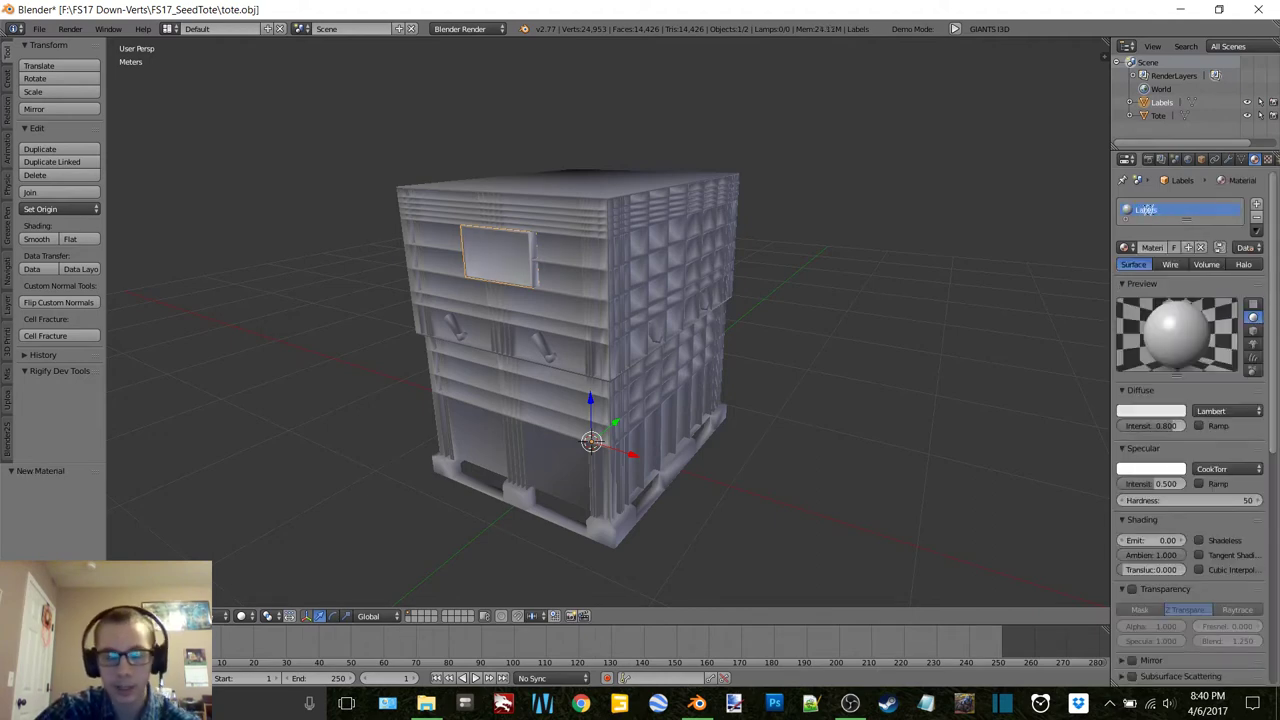
pyautogui.press('Return')
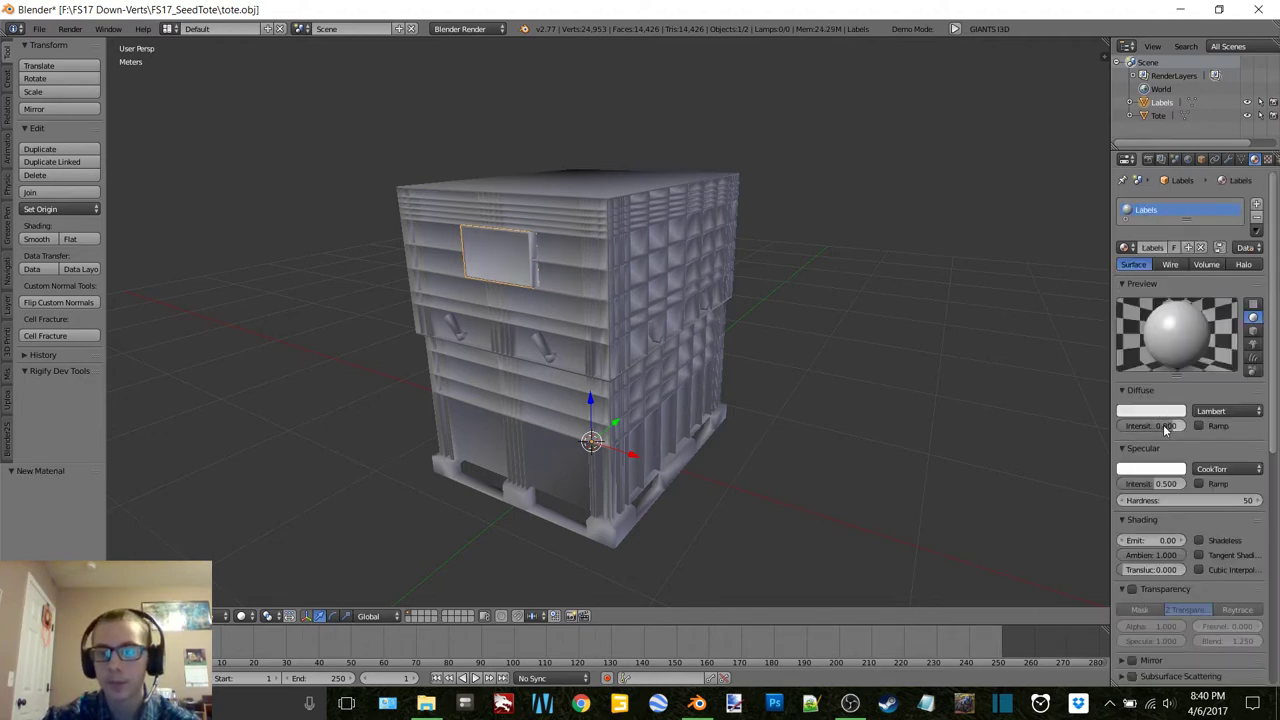
pyautogui.moveTo(1164, 425); pyautogui.dragTo(1200, 425)
# Give the Tote object a new material named Tote and set its diffuse intensity to 1.
pyautogui.click(1155, 117)
pyautogui.click(1170, 246)
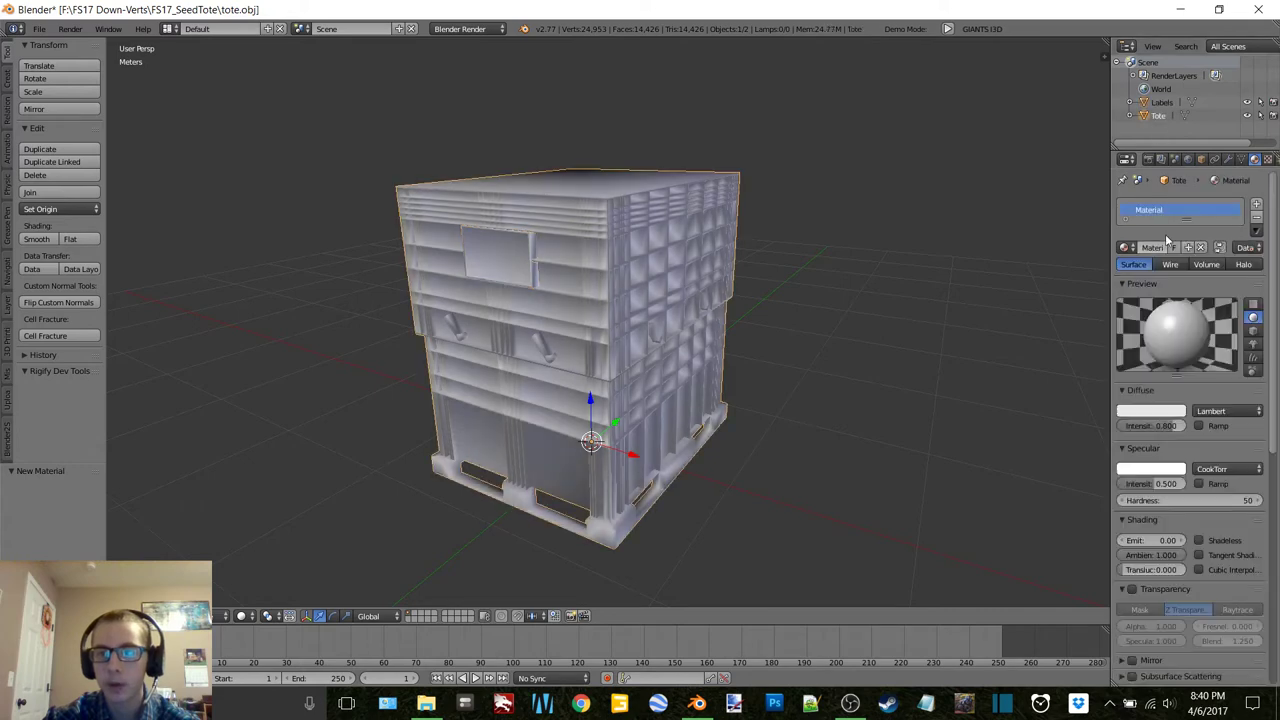
pyautogui.doubleClick(1149, 209)
pyautogui.write('Tote')
pyautogui.press('Return')
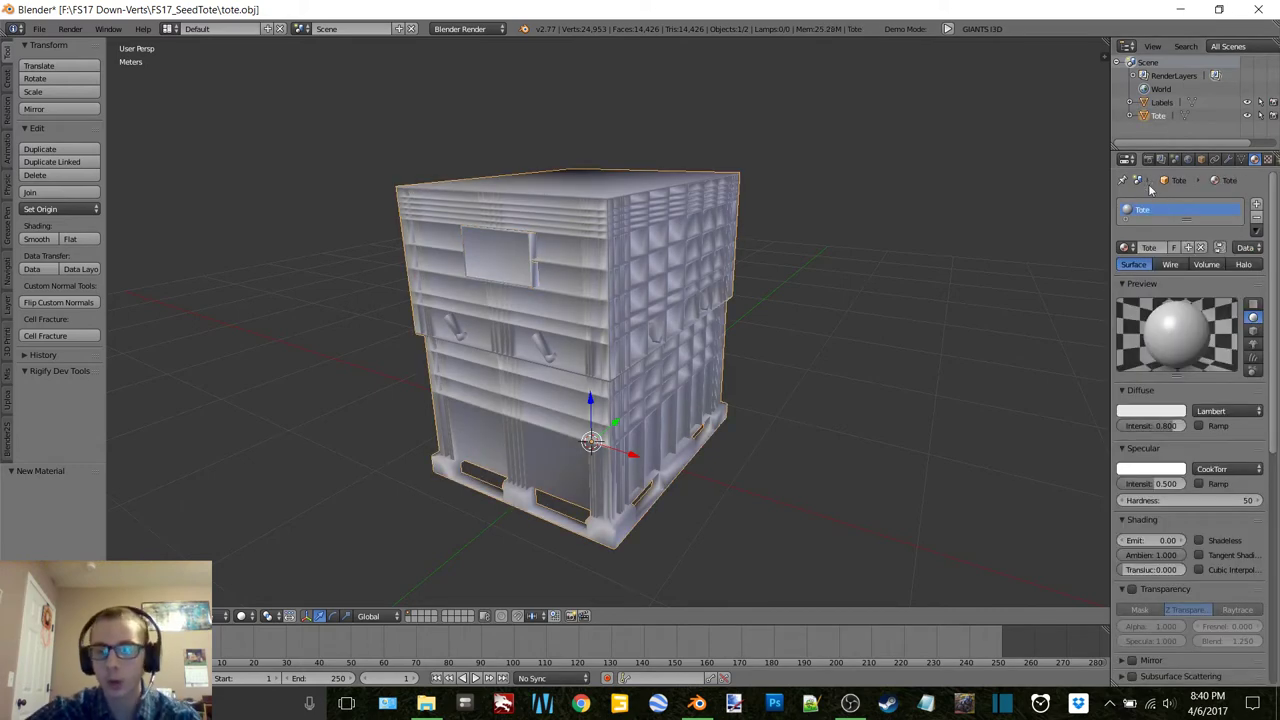
pyautogui.moveTo(1152, 430); pyautogui.dragTo(1195, 428)
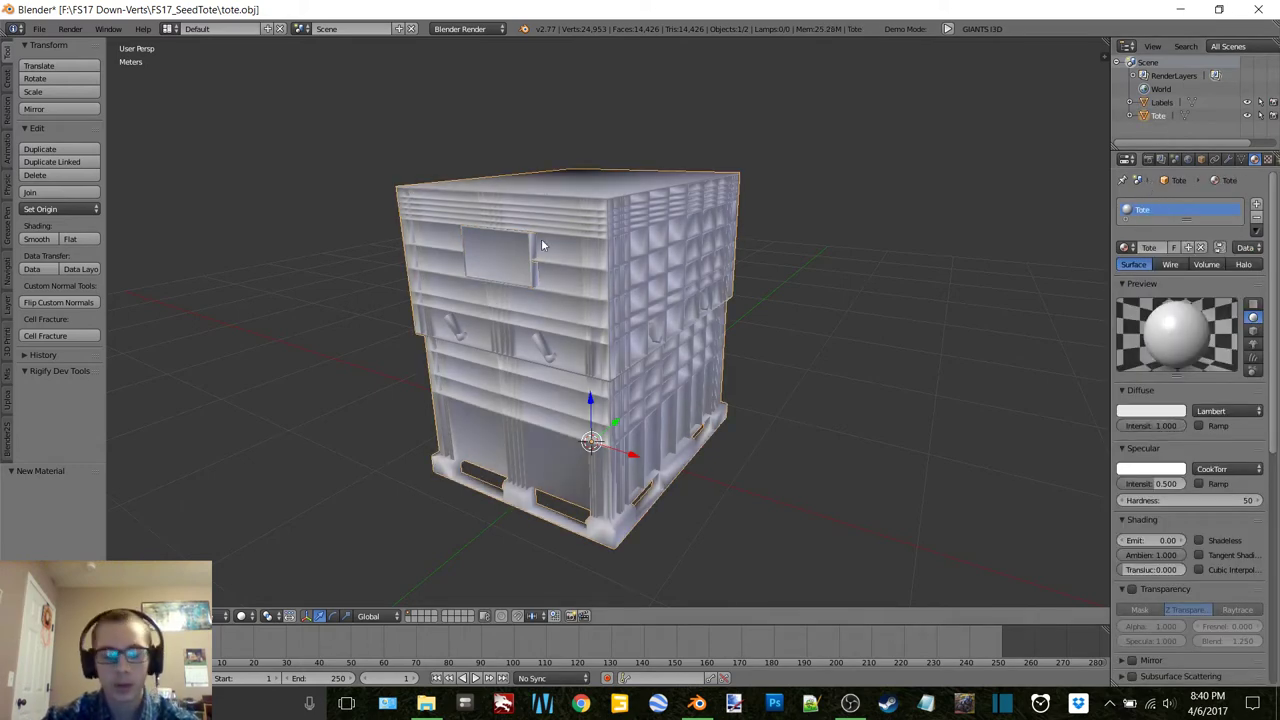
# Put the Tote object in Edit Mode with all of its geometry selected.
pyautogui.press('Tab')
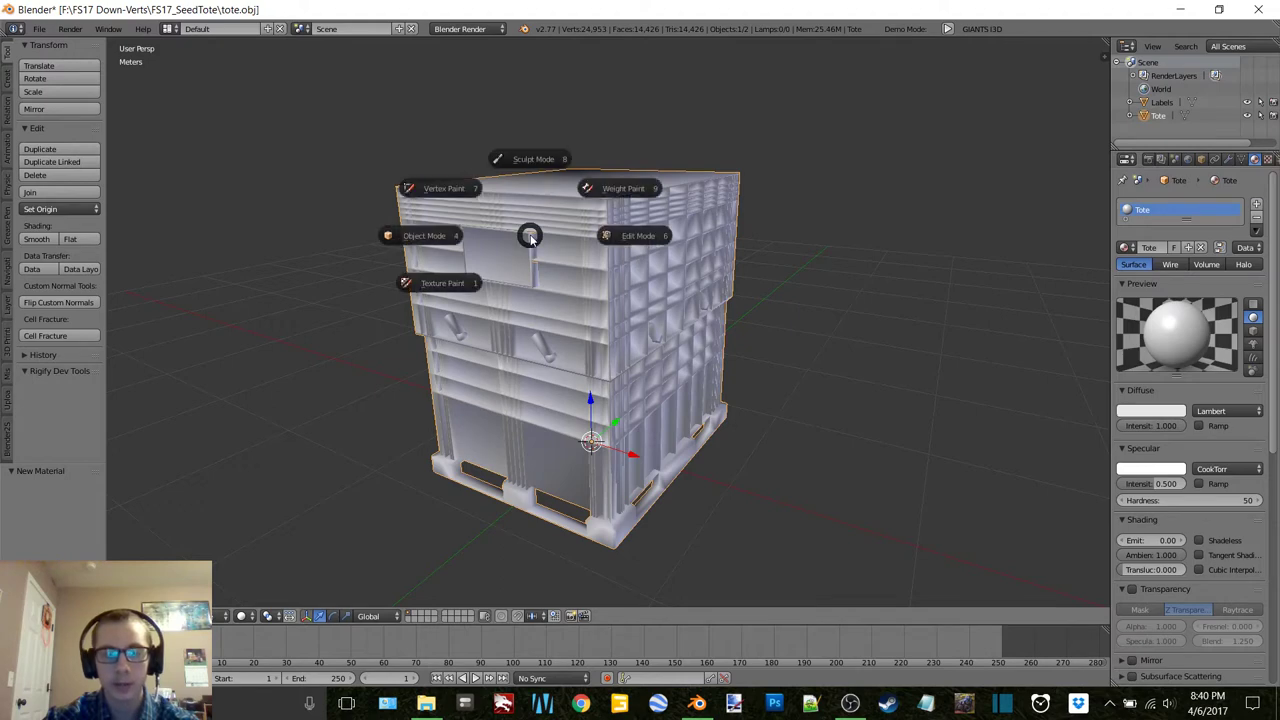
pyautogui.click(632, 238)
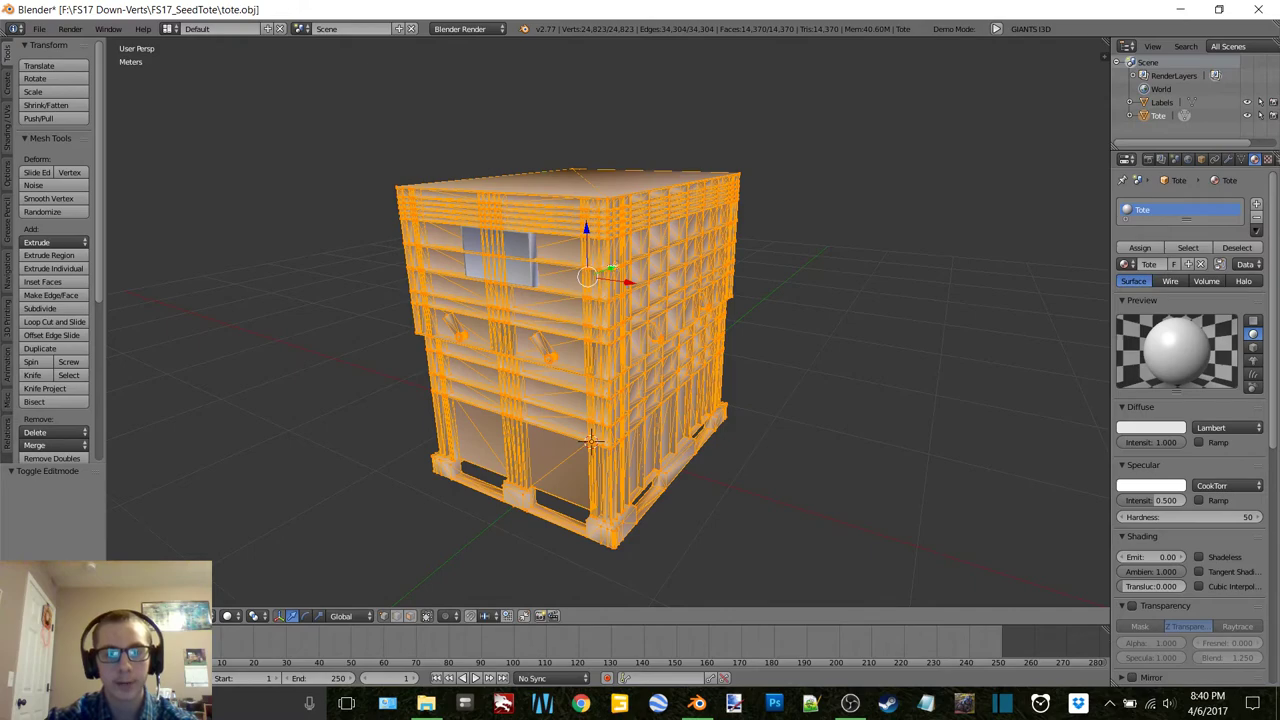
pyautogui.moveTo(611, 268); pyautogui.dragTo(657, 190, button='middle')
pyautogui.press('a')
pyautogui.press('a')
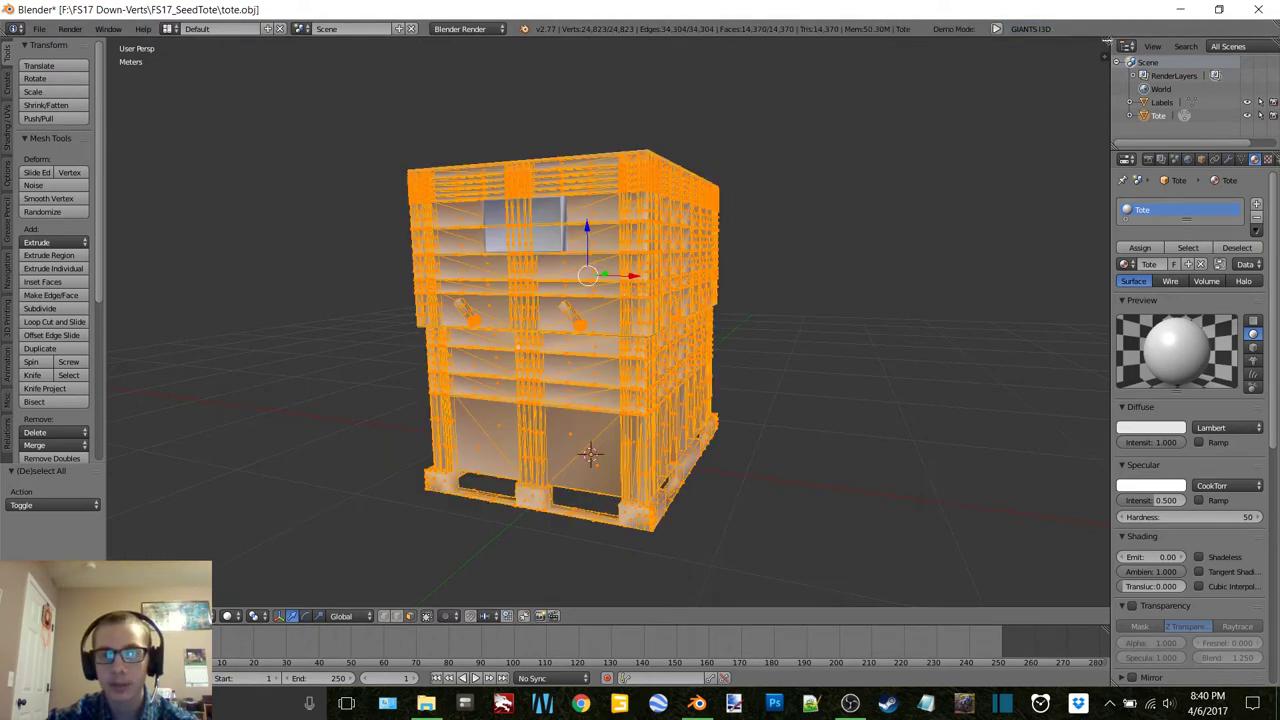
# Split the 3D view into two side-by-side areas and change the new one to the UV/Image Editor.
pyautogui.moveTo(1107, 42); pyautogui.dragTo(614, 119)
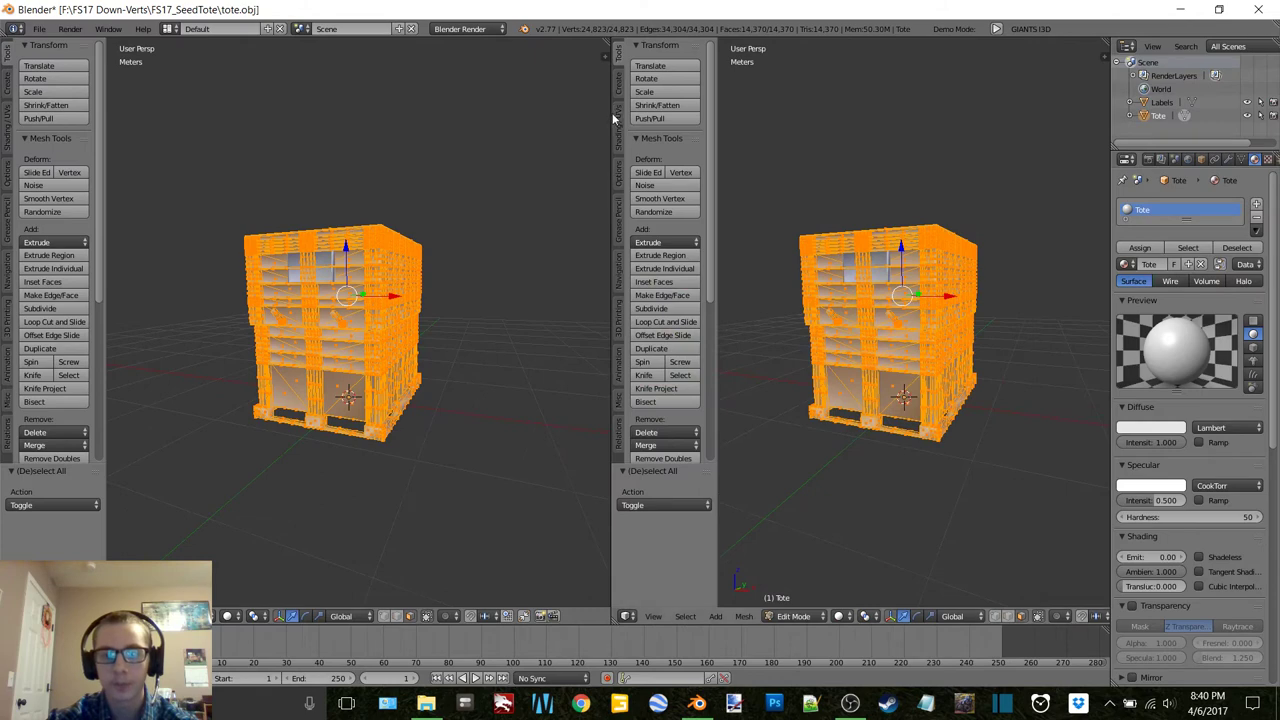
pyautogui.click(627, 616)
pyautogui.click(676, 513)
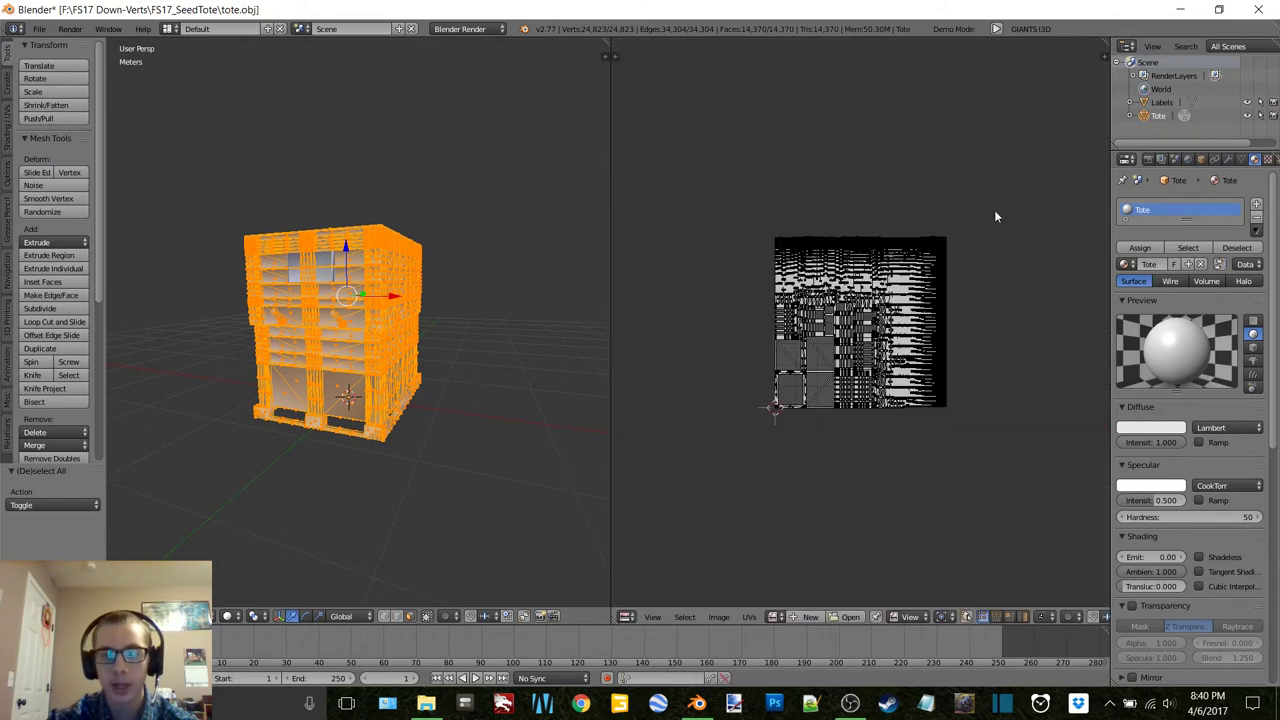
# Load seedToteAO.dds from the textures folder as the image behind the tote's UV layout.
pyautogui.scroll(3, 861, 378)
pyautogui.click(850, 616)
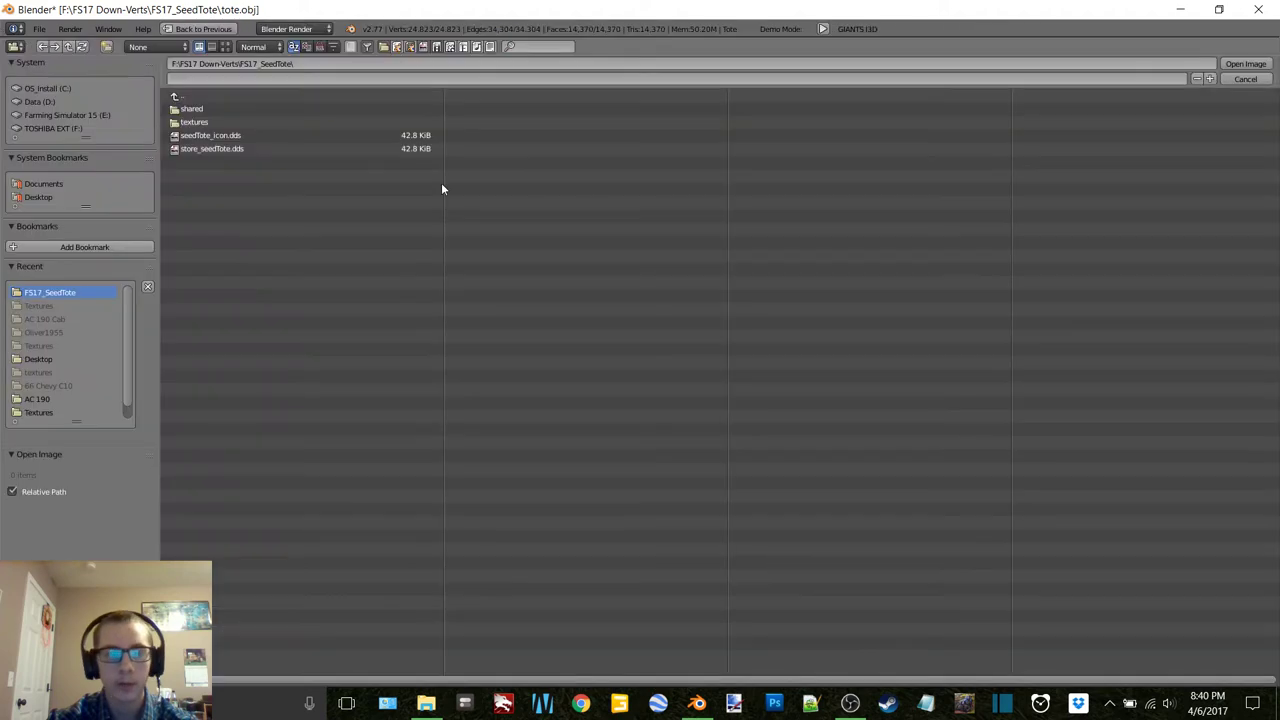
pyautogui.click(192, 122)
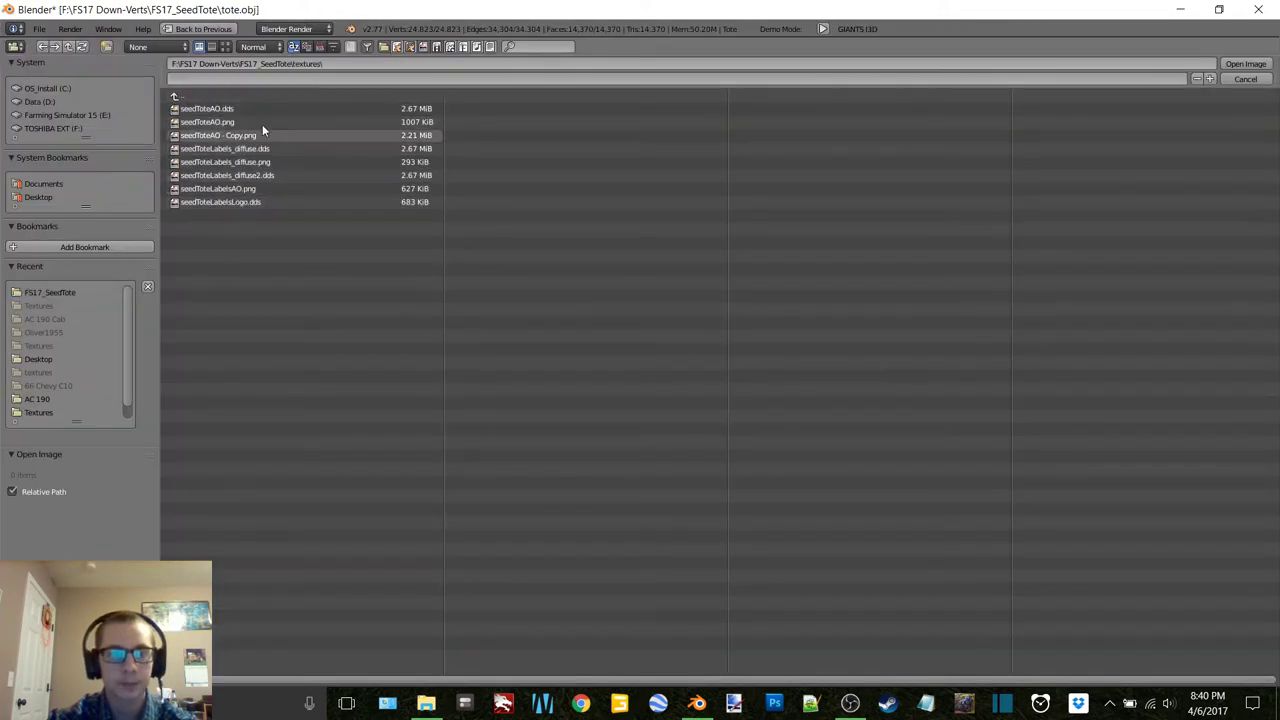
pyautogui.doubleClick(213, 109)
pyautogui.scroll(-6, 910, 313)
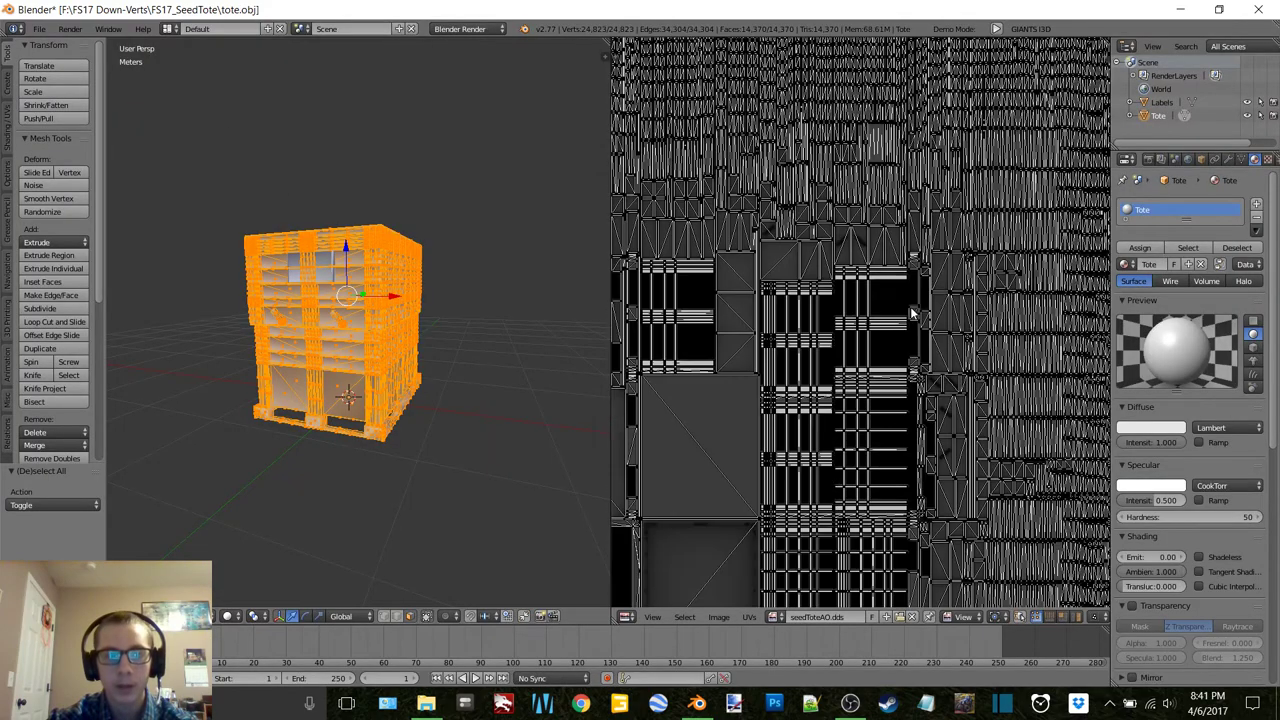
# Change the 3D view's shading to Texture for the tote.
pyautogui.scroll(4, 368, 352)
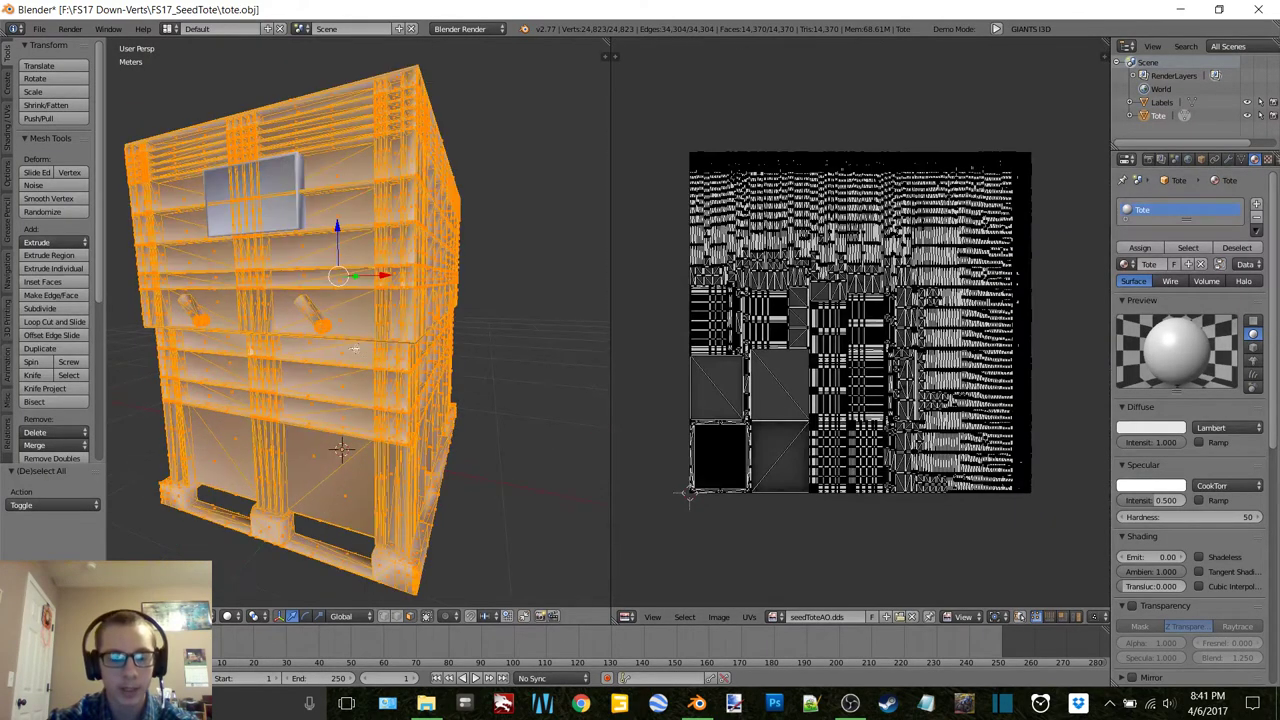
pyautogui.press('z')
pyautogui.press('Escape')
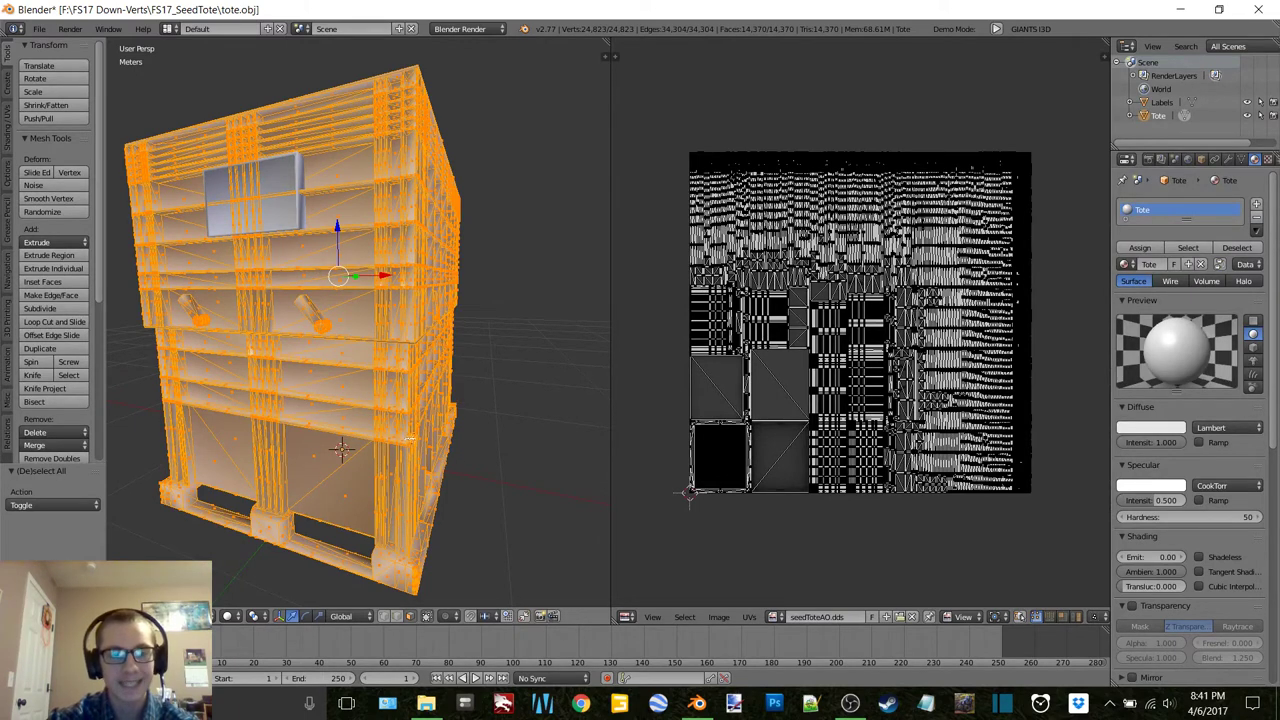
pyautogui.press('z')
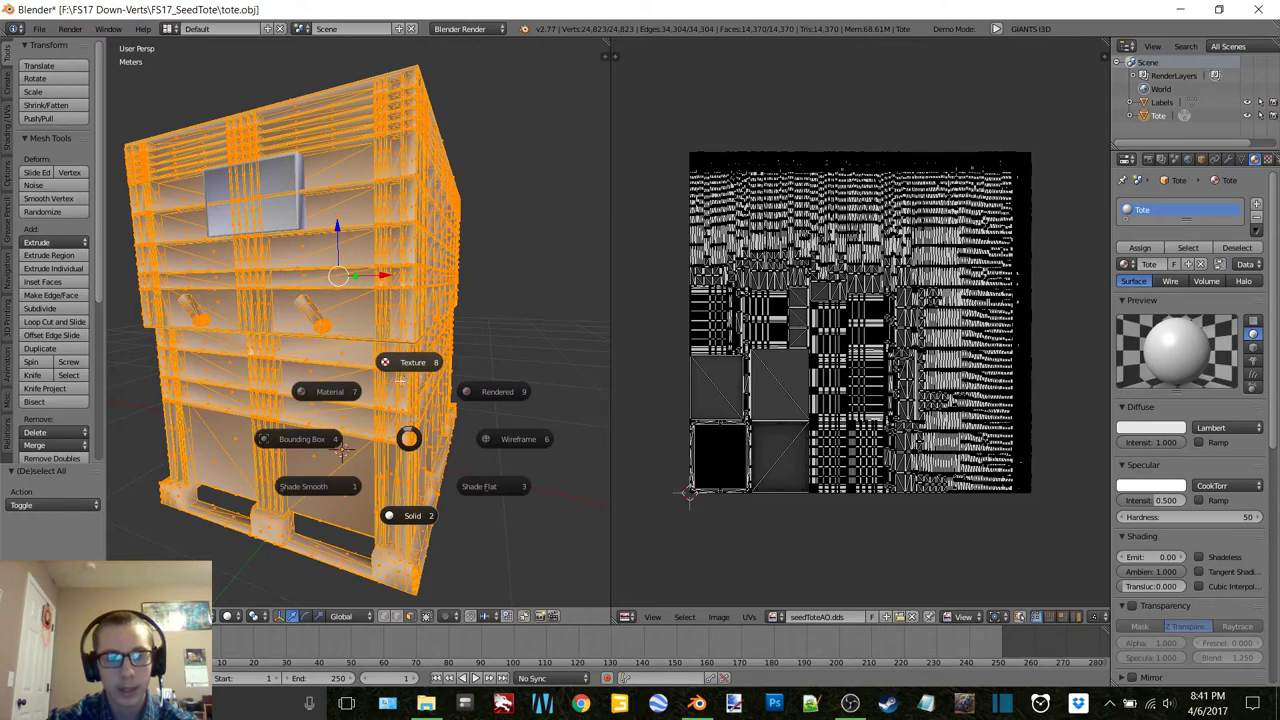
pyautogui.click(399, 381)
# Inspect the textured tote in Object Mode and return it to Edit Mode.
pyautogui.moveTo(383, 285)
pyautogui.mouseDown(button='middle')
pyautogui.moveTo(372, 307)
pyautogui.moveTo(441, 267)
pyautogui.moveTo(372, 222)
pyautogui.moveTo(328, 284)
pyautogui.mouseUp(button='middle')
pyautogui.press('Tab')
pyautogui.click(292, 308)
pyautogui.press('Tab')
pyautogui.click(423, 289)
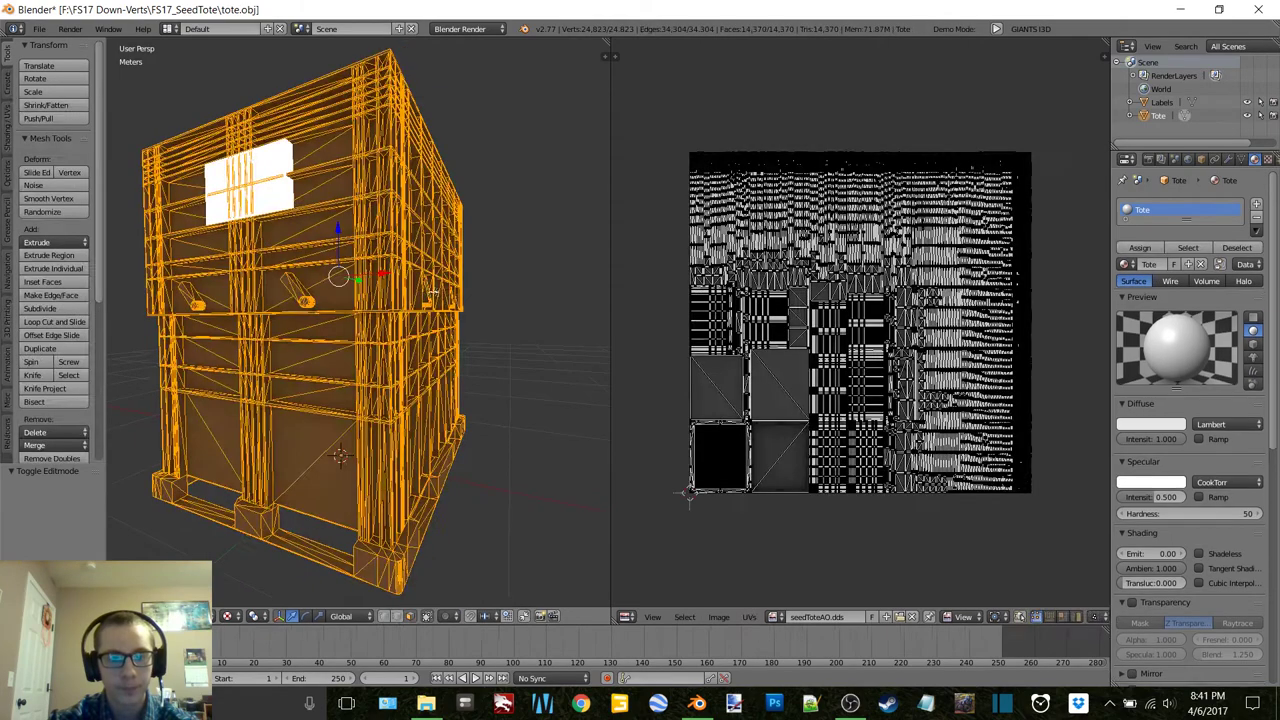
pyautogui.moveTo(433, 292); pyautogui.dragTo(402, 292, button='middle')
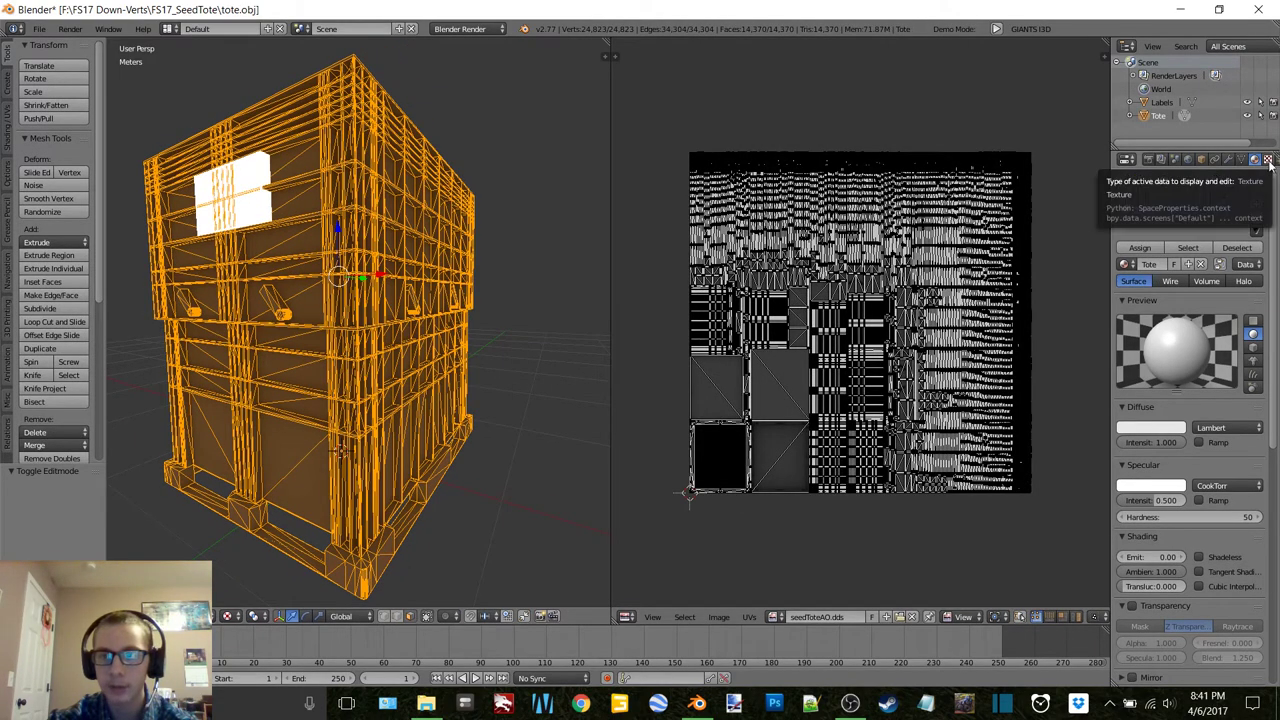
# Add a new image texture using seedToteAO.dds from the textures folder to the Tote material.
pyautogui.click(1268, 161)
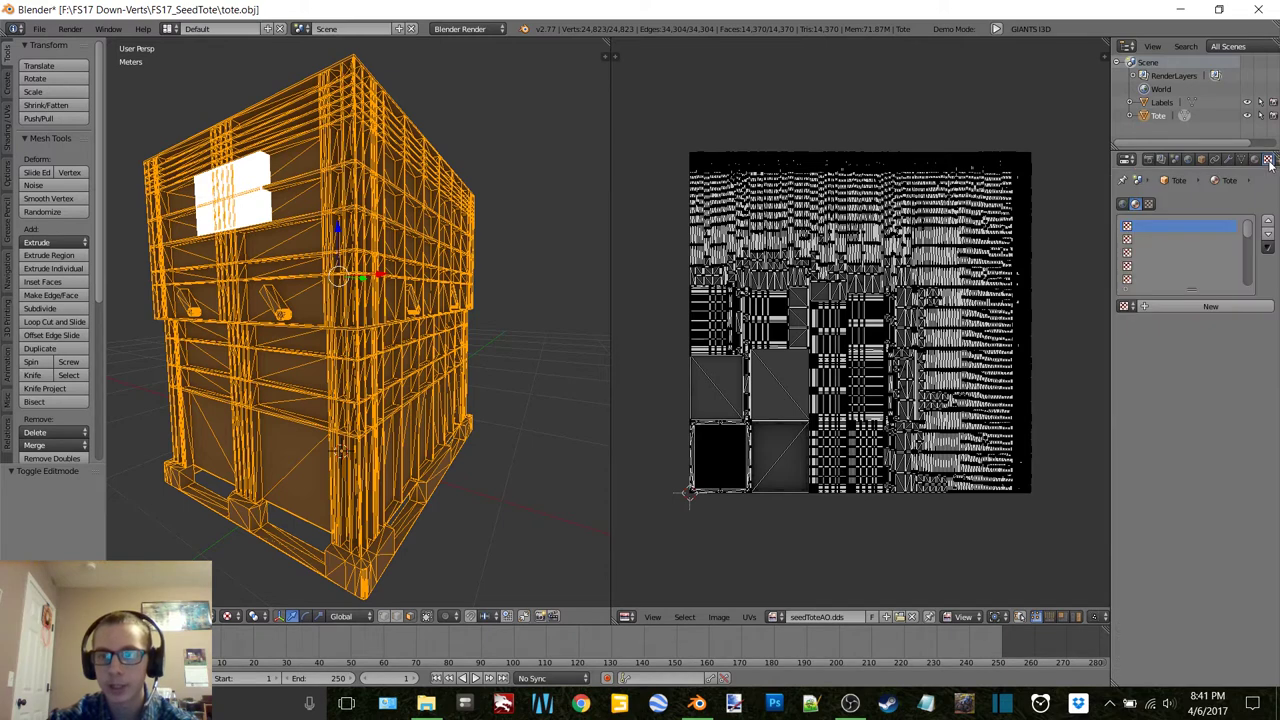
pyautogui.click(1189, 306)
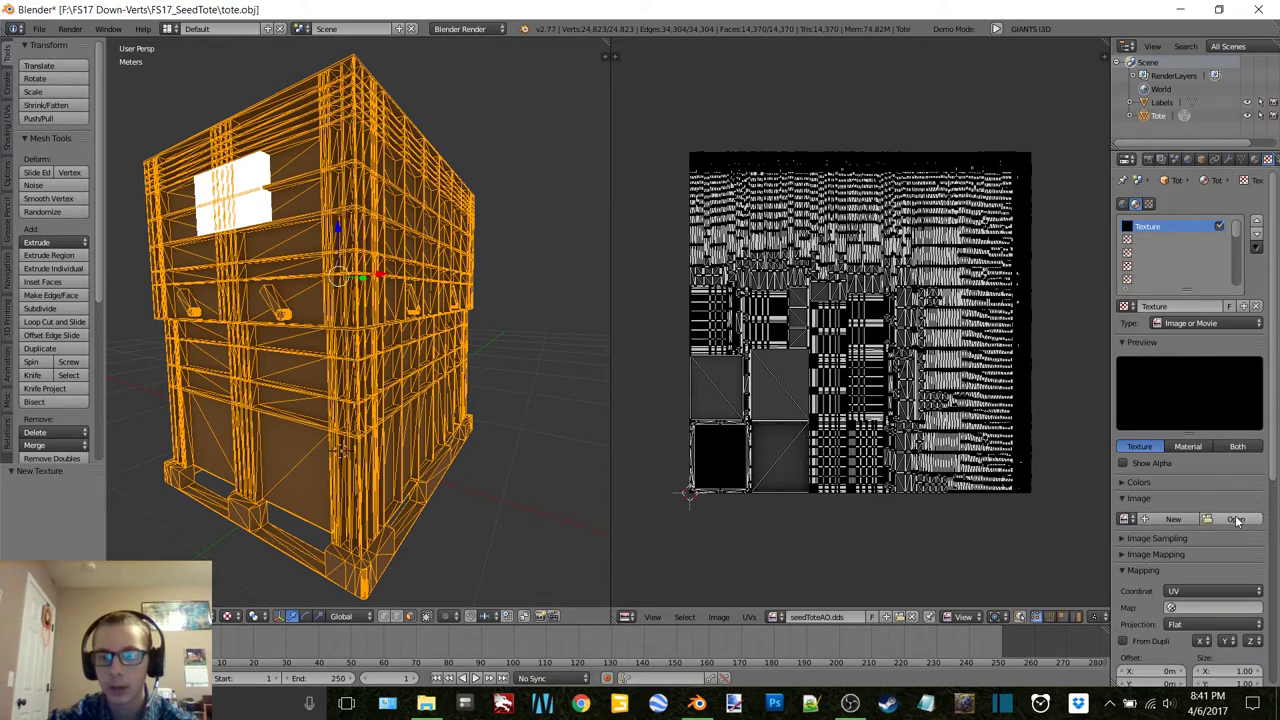
pyautogui.click(1238, 521)
pyautogui.click(194, 122)
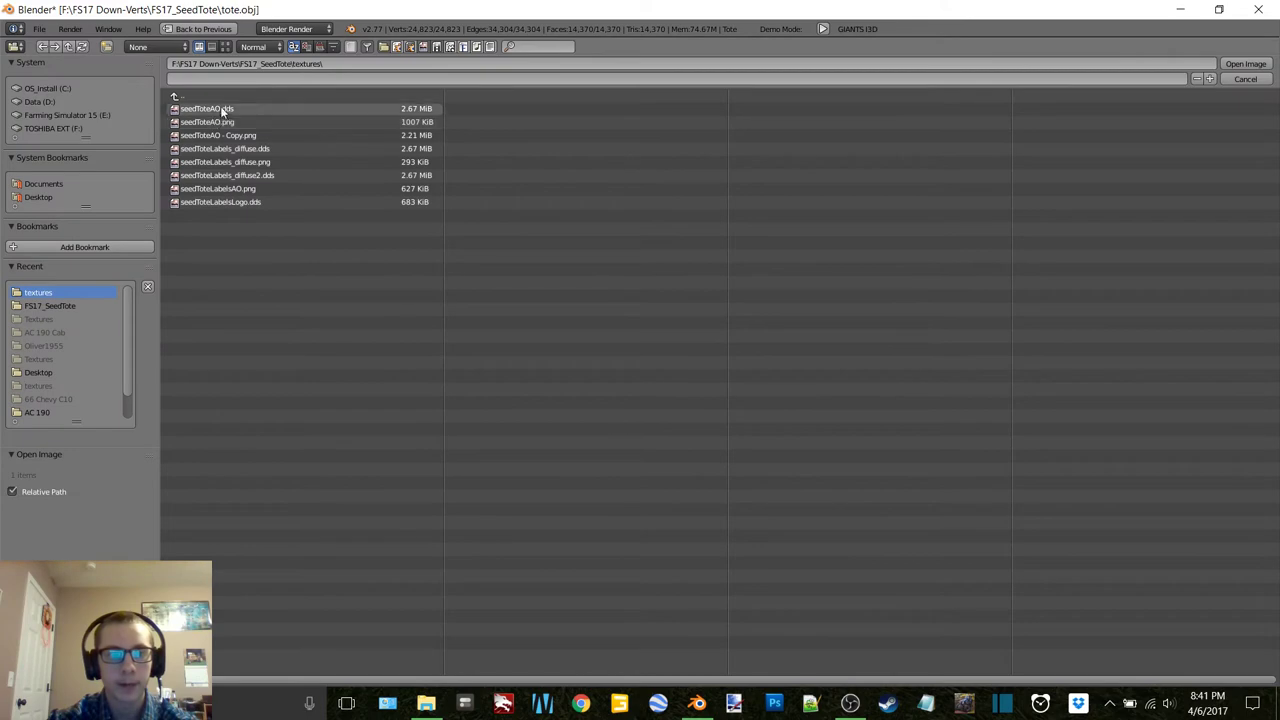
pyautogui.doubleClick(222, 107)
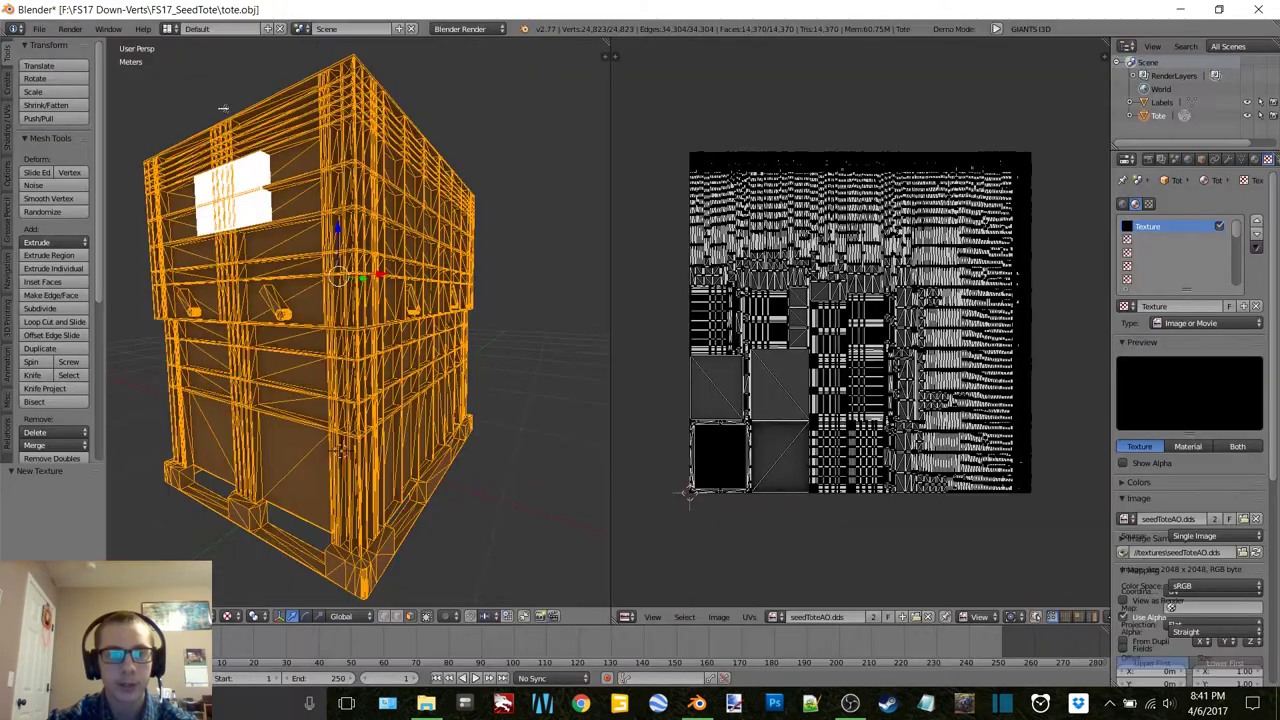
pyautogui.click(1256, 160)
# Return the tote to Object Mode, select the label object on its front and put it in Edit Mode.
pyautogui.press('Tab')
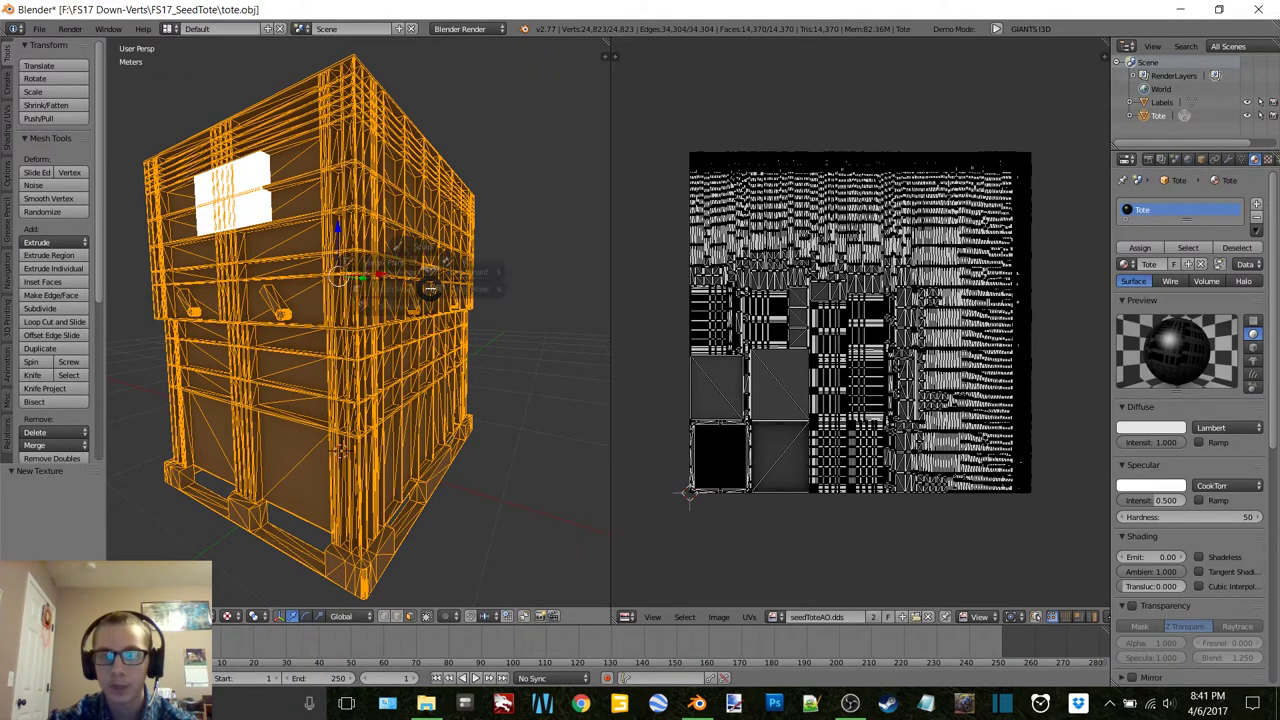
pyautogui.click(354, 289)
pyautogui.moveTo(302, 251); pyautogui.dragTo(271, 209, button='middle')
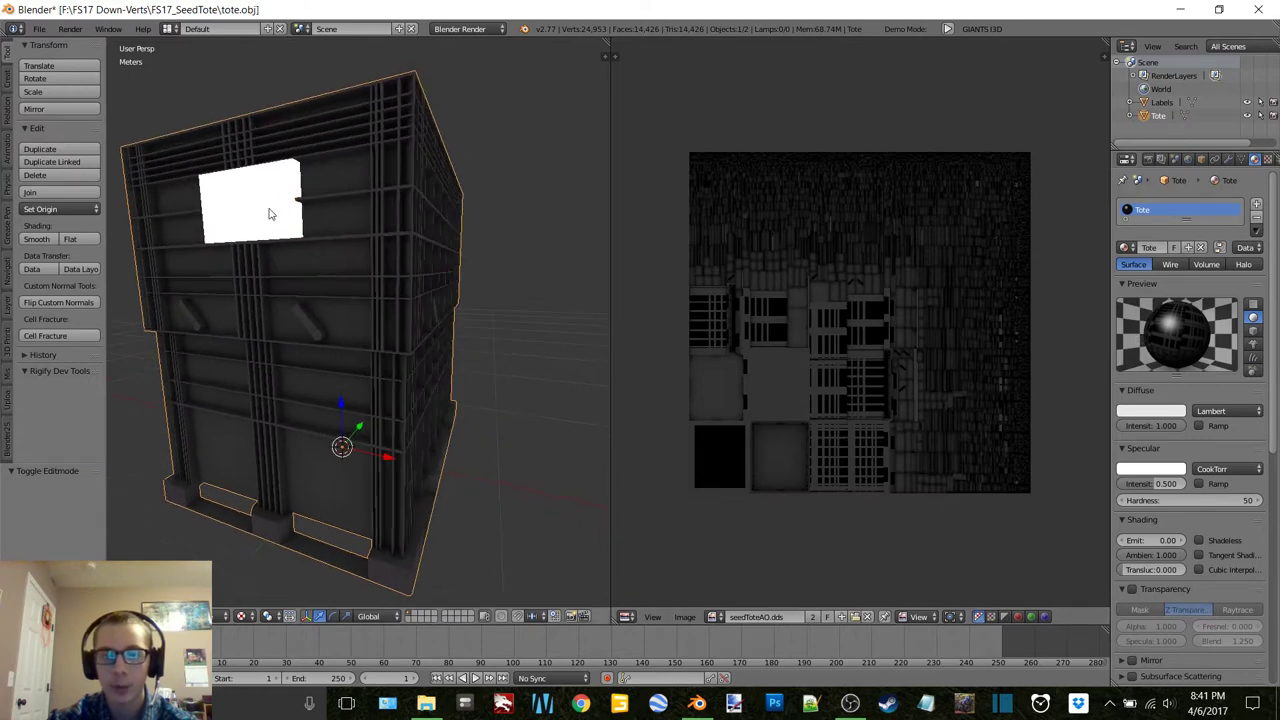
pyautogui.rightClick(271, 209)
pyautogui.press('Tab')
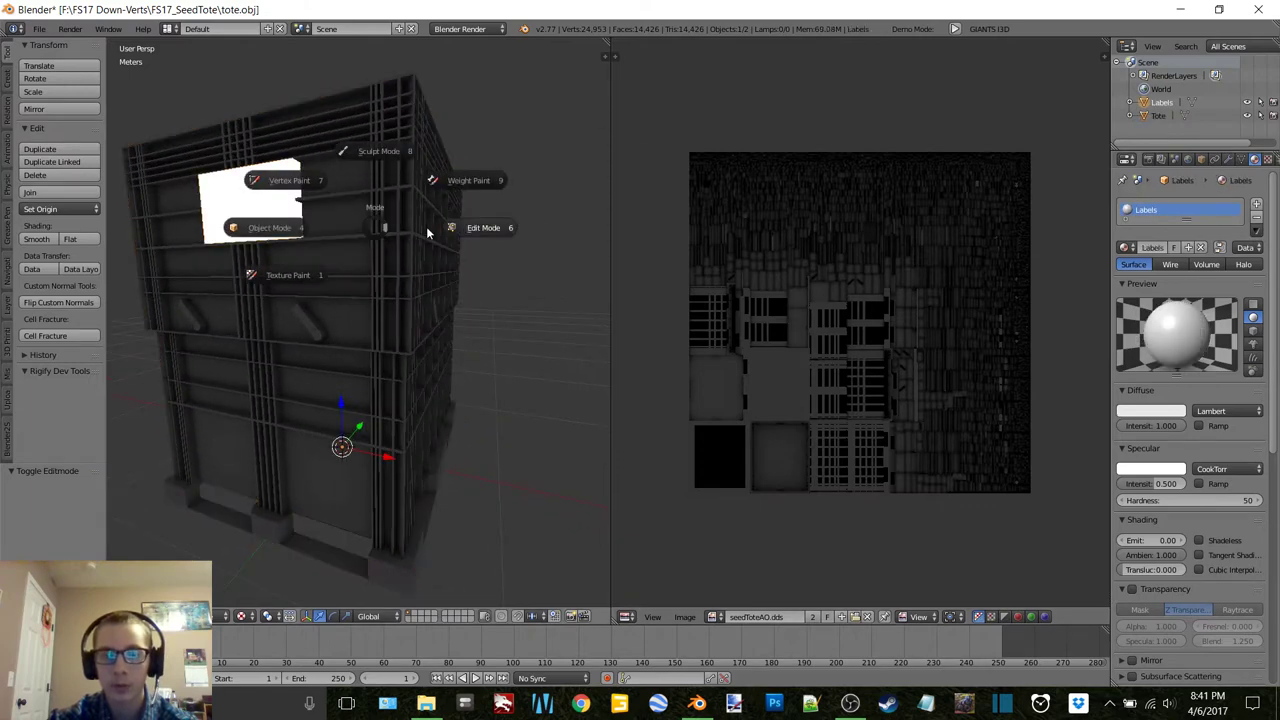
pyautogui.click(478, 227)
# Load seedToteLabels_diffuse.dds from the textures folder as the image behind the labels' UV layout and inspect it on the labels.
pyautogui.click(843, 617)
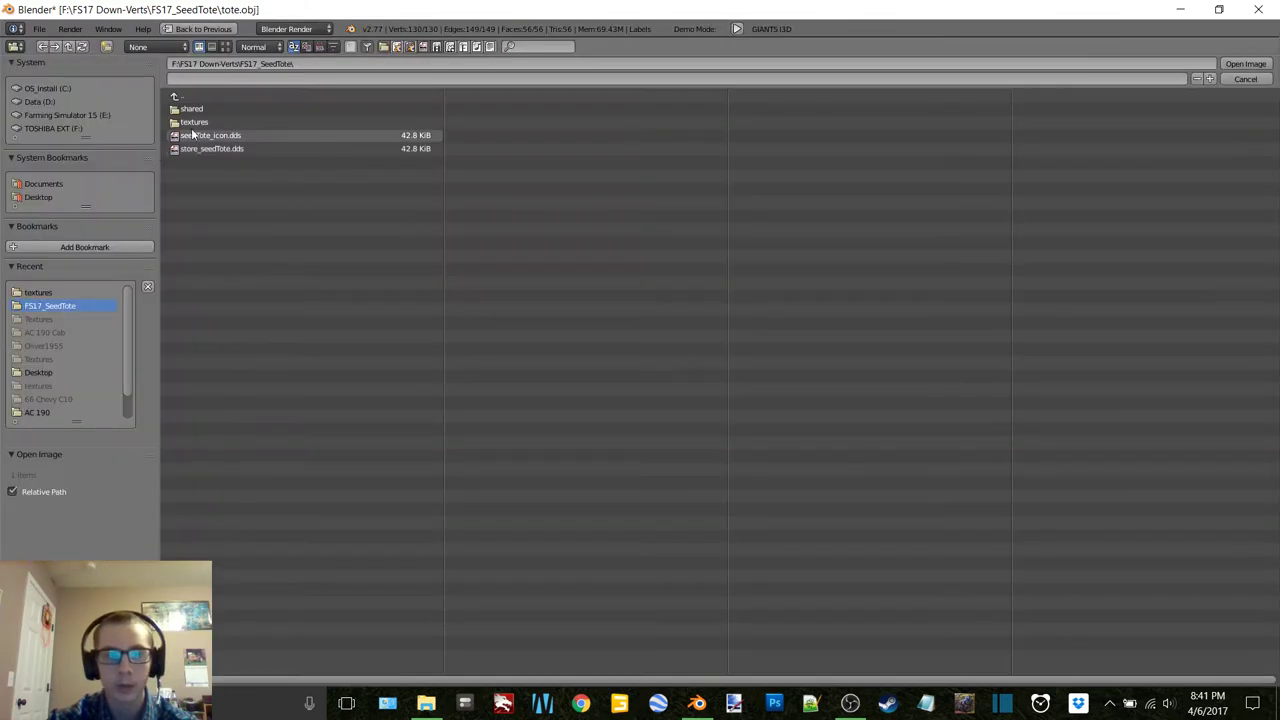
pyautogui.click(300, 122)
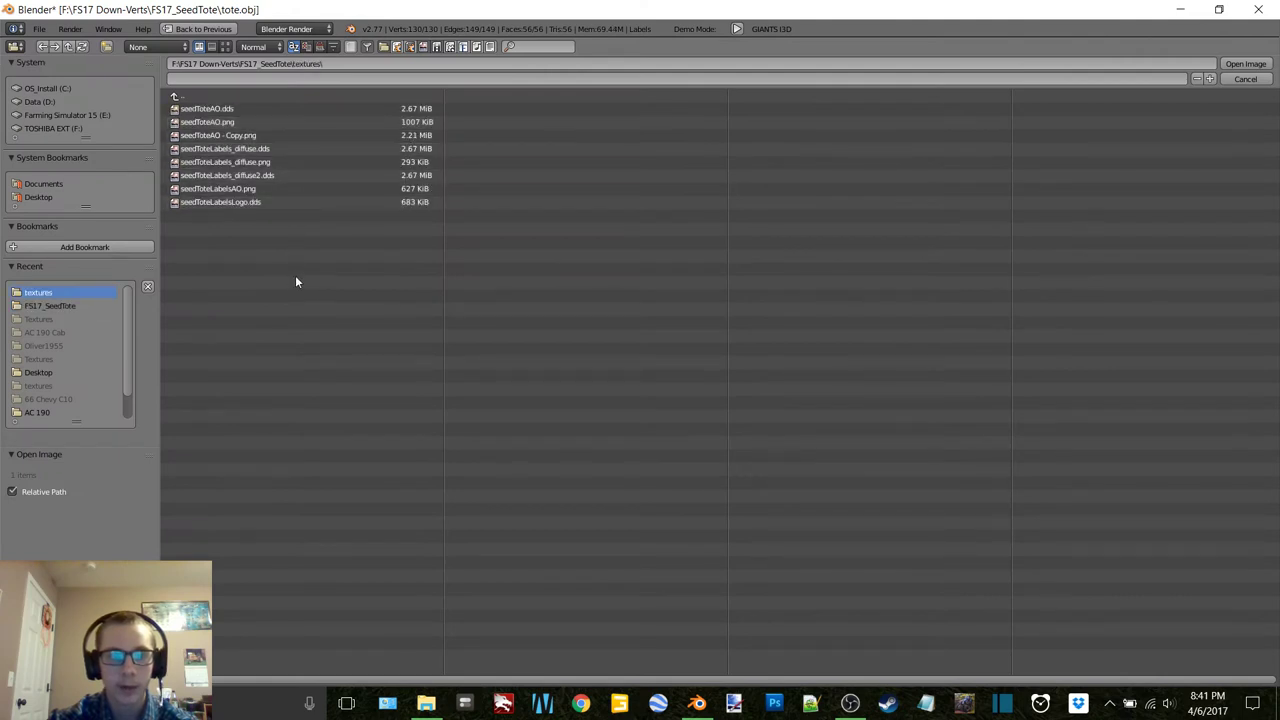
pyautogui.doubleClick(278, 150)
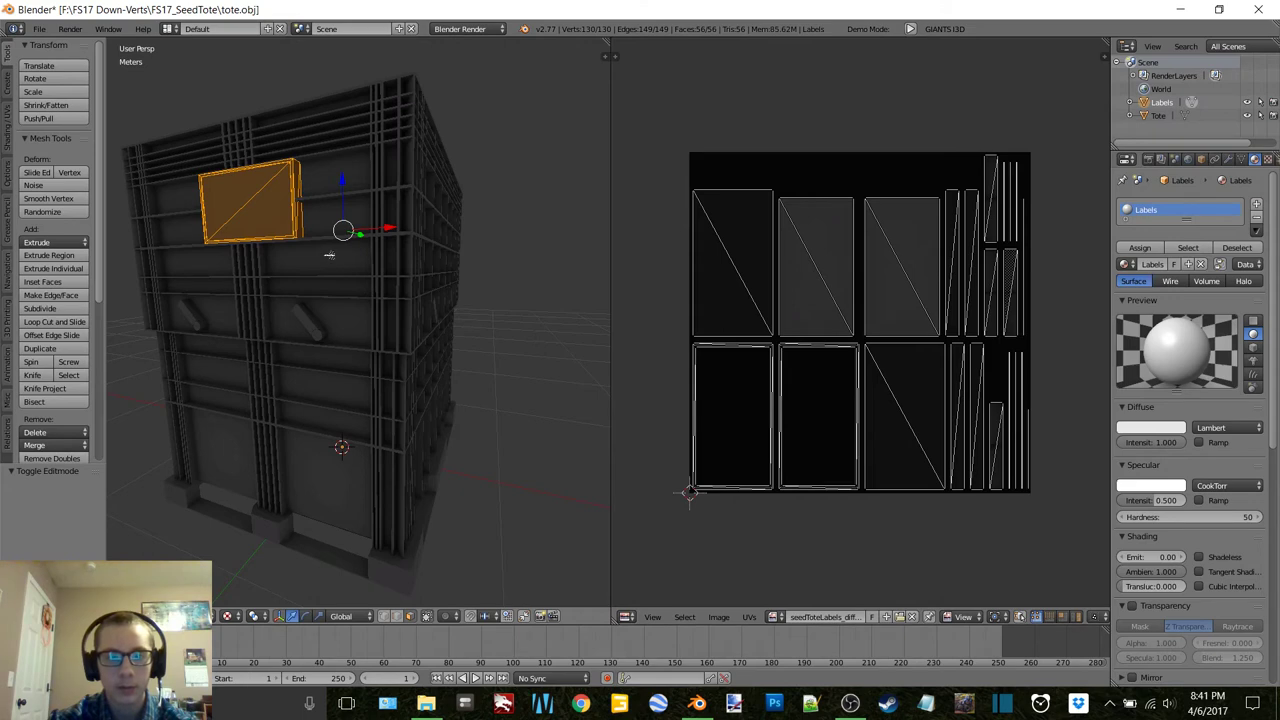
pyautogui.press('a')
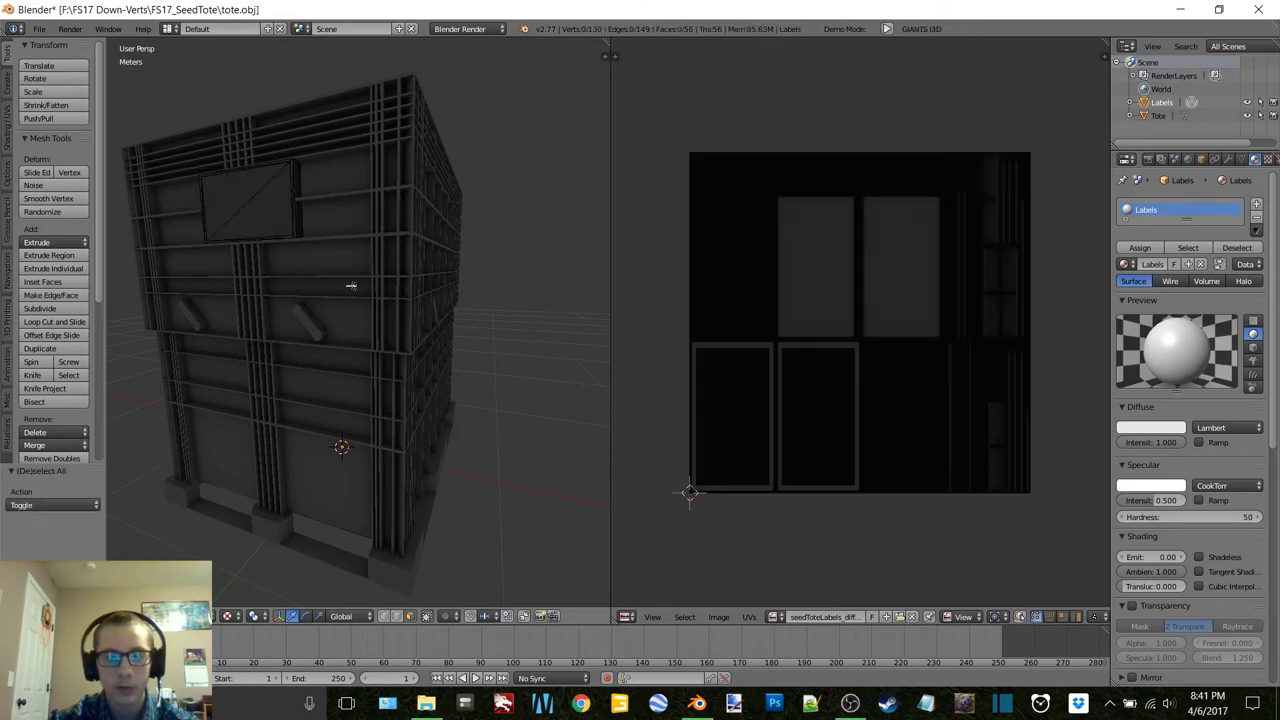
pyautogui.press('a')
pyautogui.moveTo(263, 275); pyautogui.dragTo(385, 290, button='middle')
# Check the label texture thumbnails in the FS17_SeedTote textures folder in File Explorer and return to Blender.
pyautogui.click(426, 703)
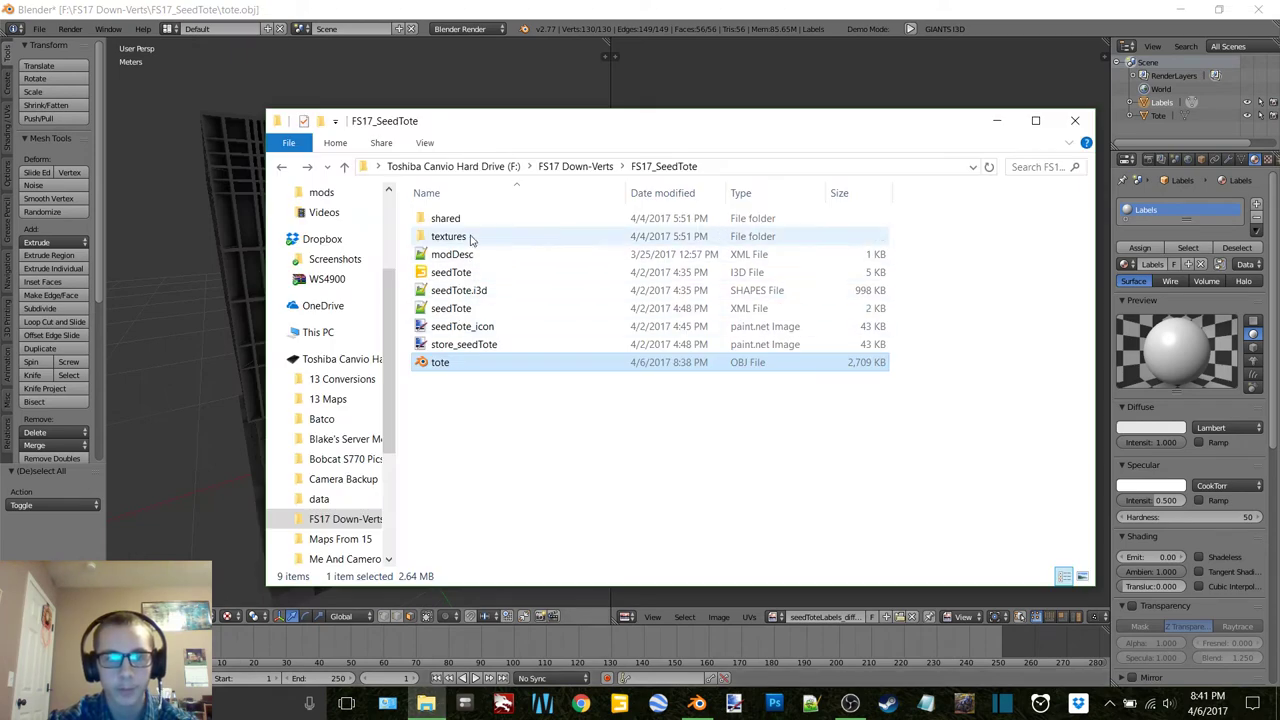
pyautogui.doubleClick(500, 236)
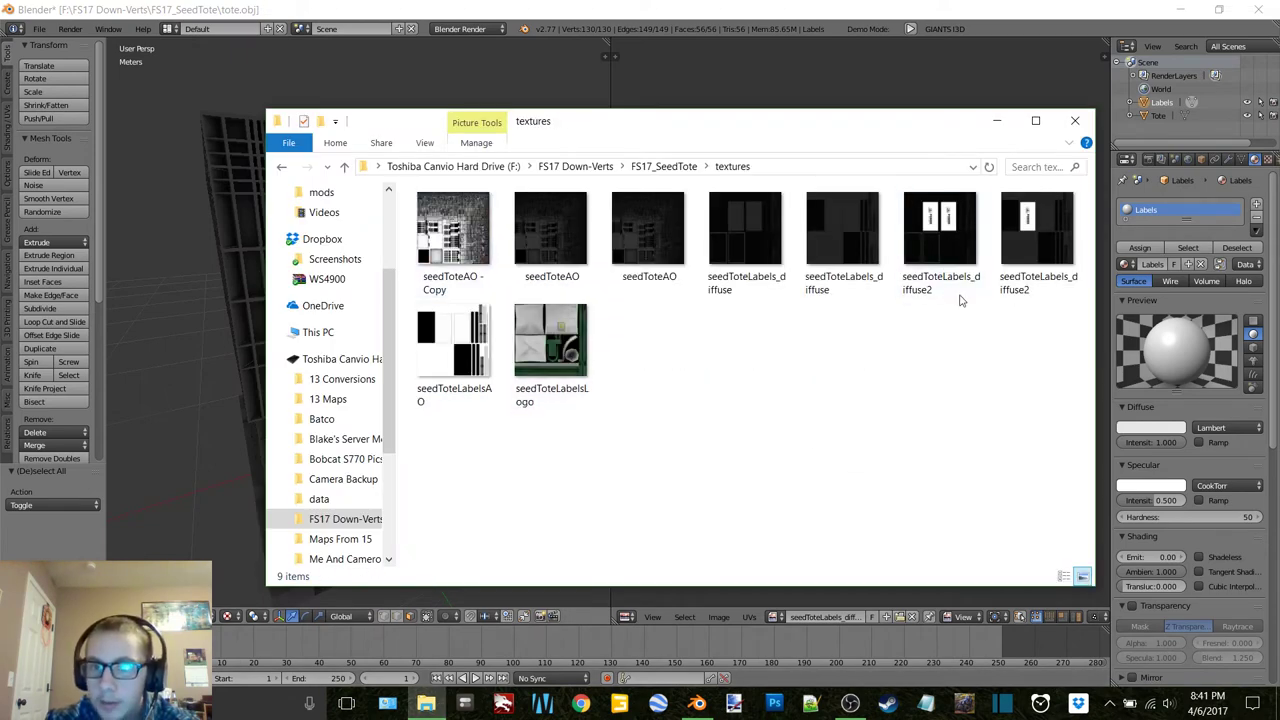
pyautogui.click(1008, 123)
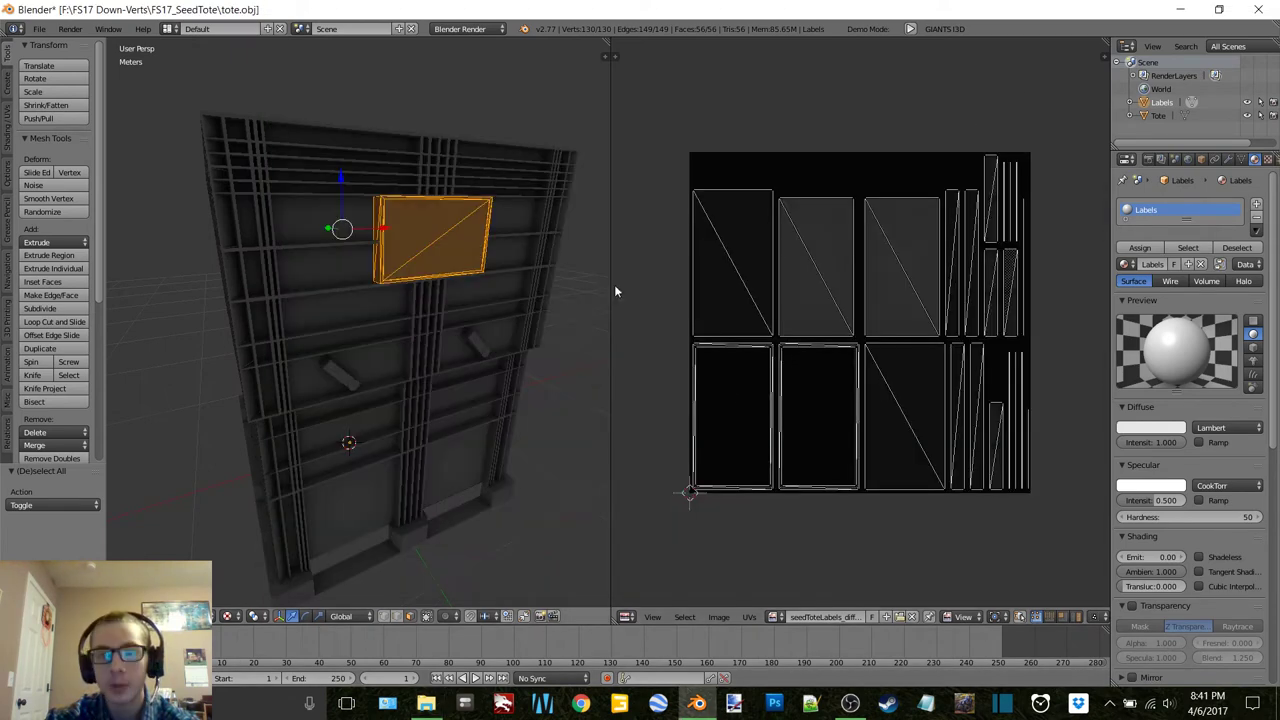
# Replace the image behind the labels' UV layout with seedToteLabels_diffuse2.dds from the textures folder.
pyautogui.click(893, 617)
pyautogui.click(850, 617)
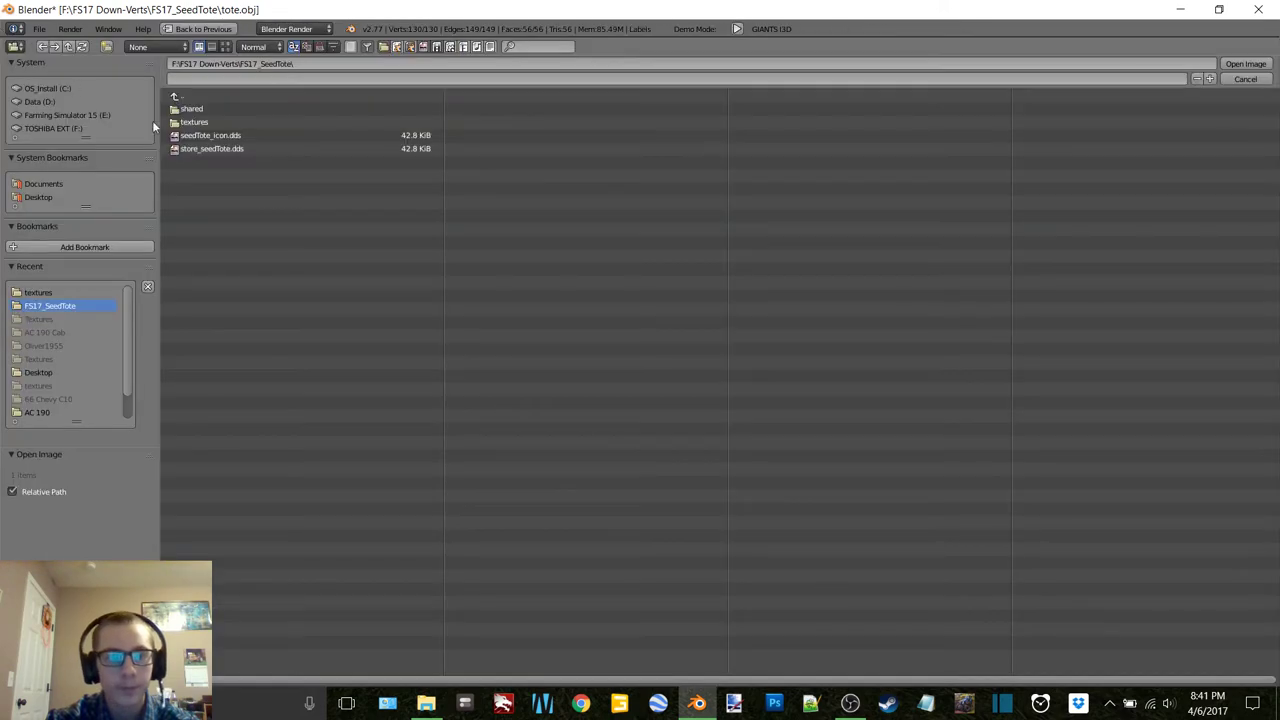
pyautogui.click(200, 121)
pyautogui.doubleClick(289, 174)
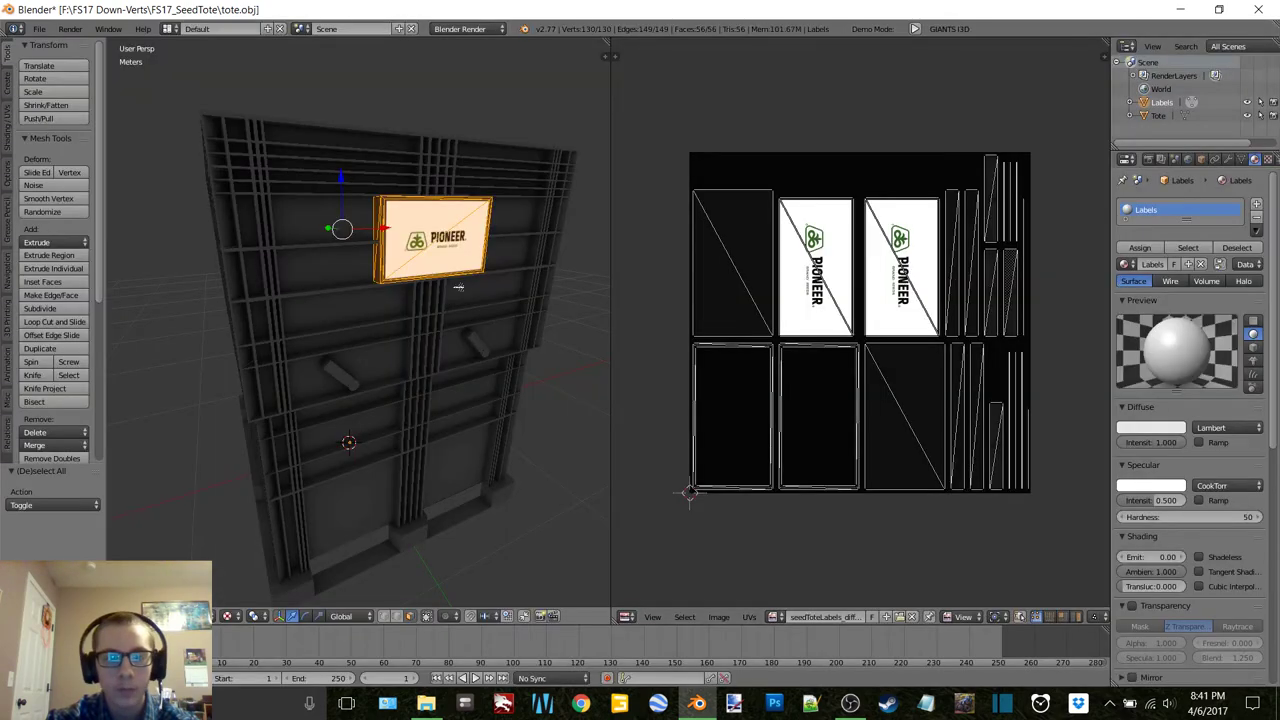
pyautogui.moveTo(458, 287); pyautogui.dragTo(460, 330, button='middle')
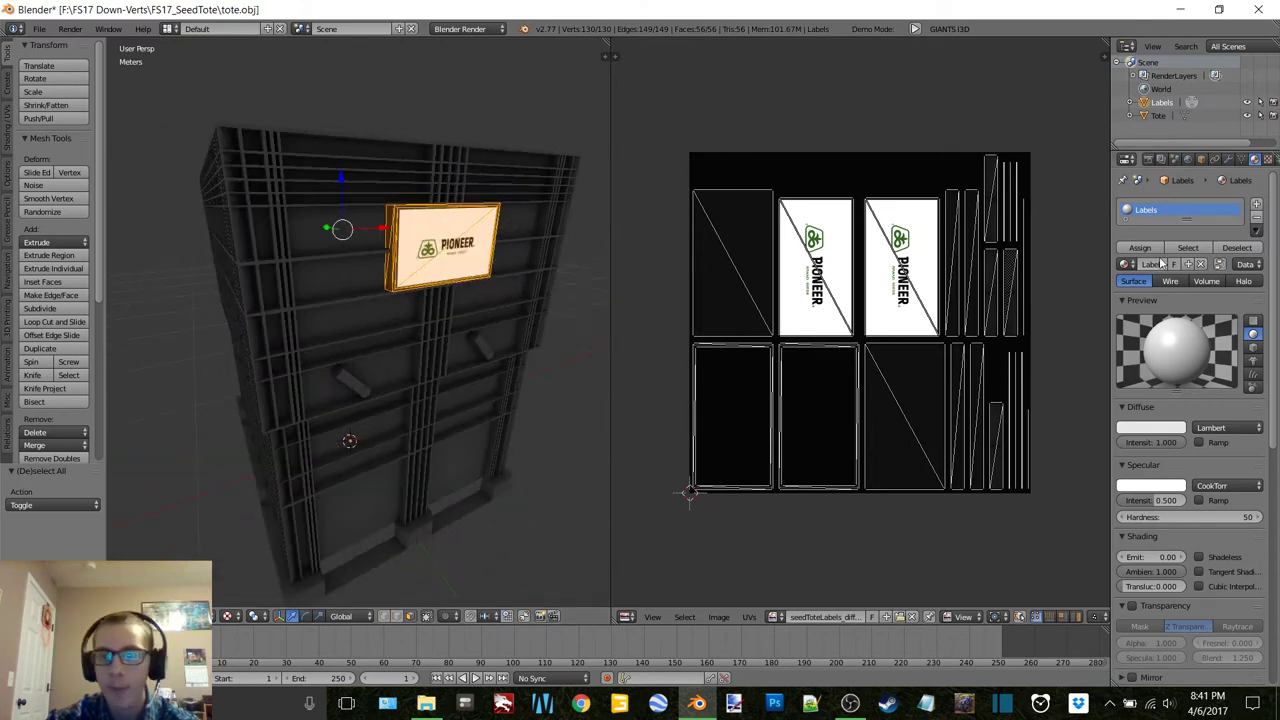
# Add a new image texture using seedToteLabels_diffuse2.dds to the Labels material.
pyautogui.click(1268, 160)
pyautogui.click(1206, 307)
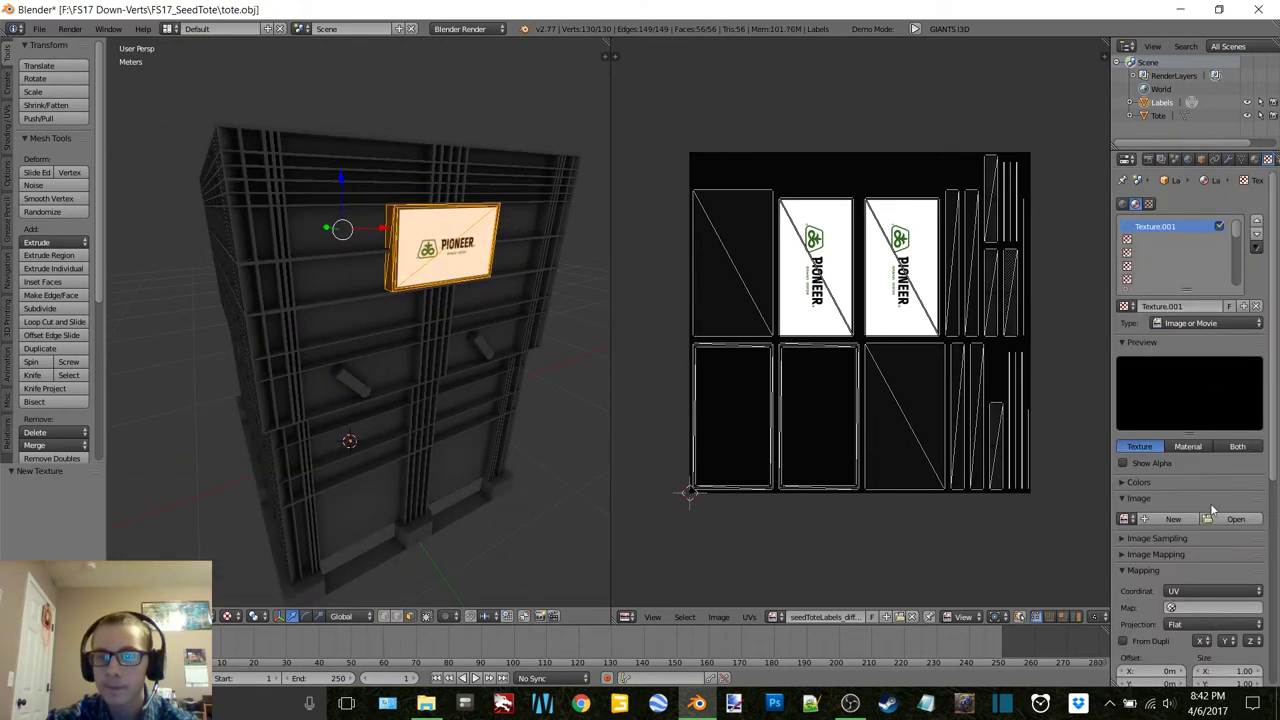
pyautogui.click(1236, 519)
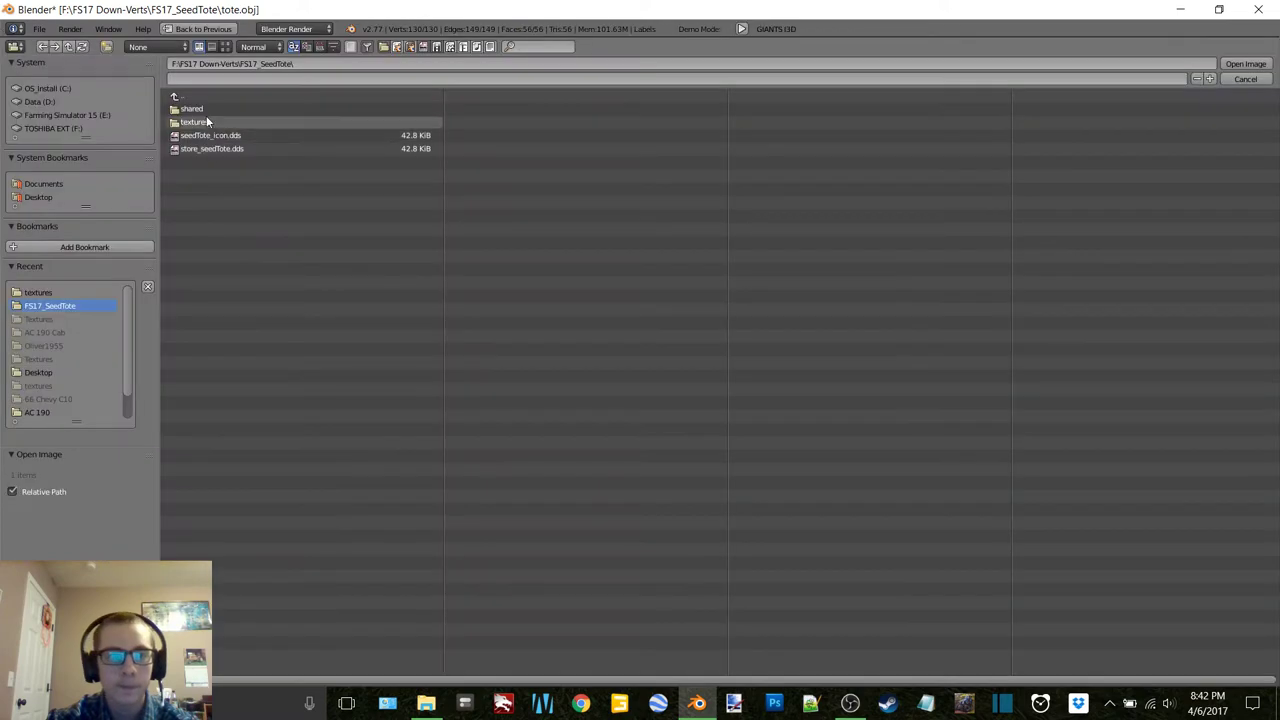
pyautogui.click(215, 122)
pyautogui.doubleClick(287, 173)
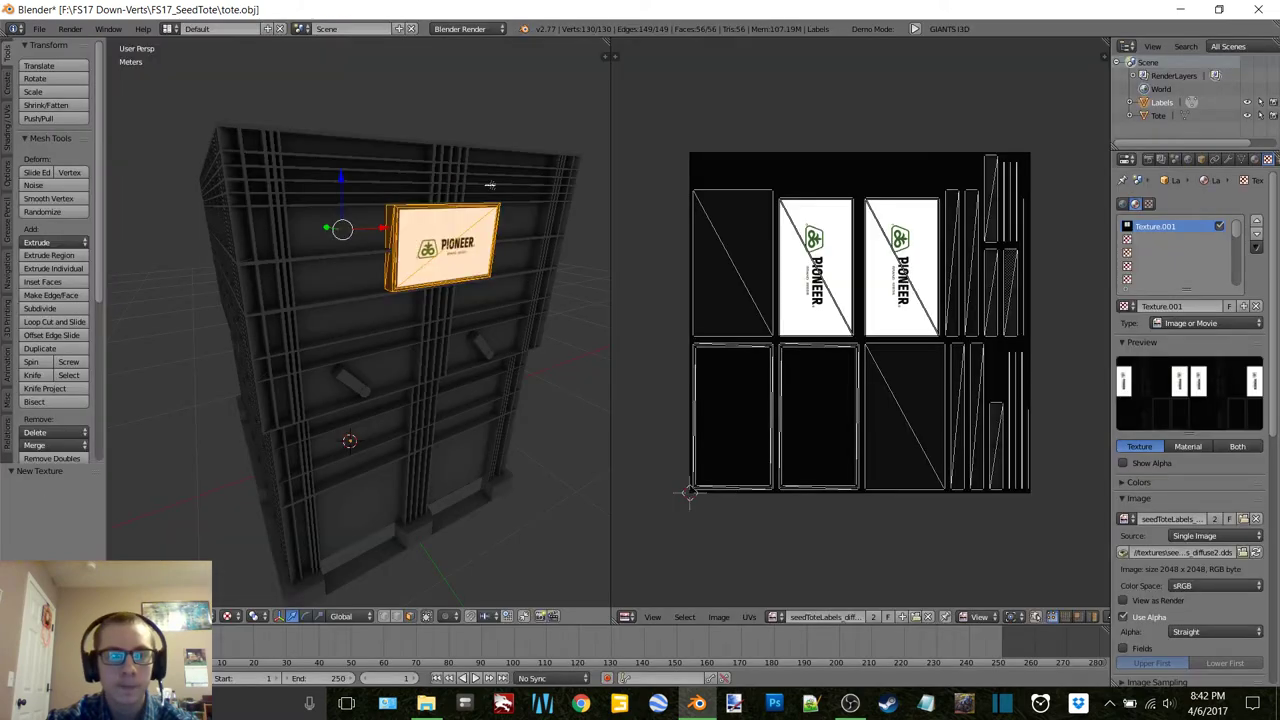
# Return the labels to Object Mode, deselect everything and go back to the Labels material settings.
pyautogui.click(383, 186)
pyautogui.moveTo(393, 193); pyautogui.dragTo(366, 199, button='middle')
pyautogui.scroll(-3, 377, 202)
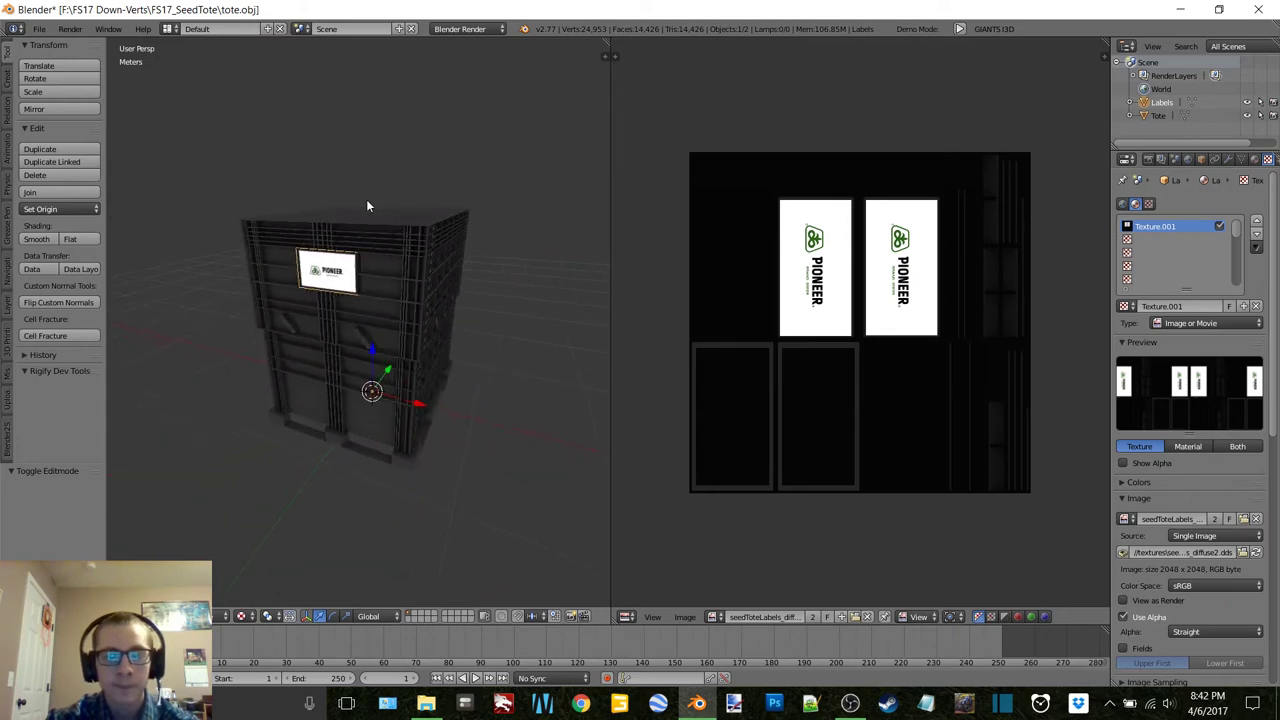
pyautogui.press('a')
pyautogui.click(1254, 159)
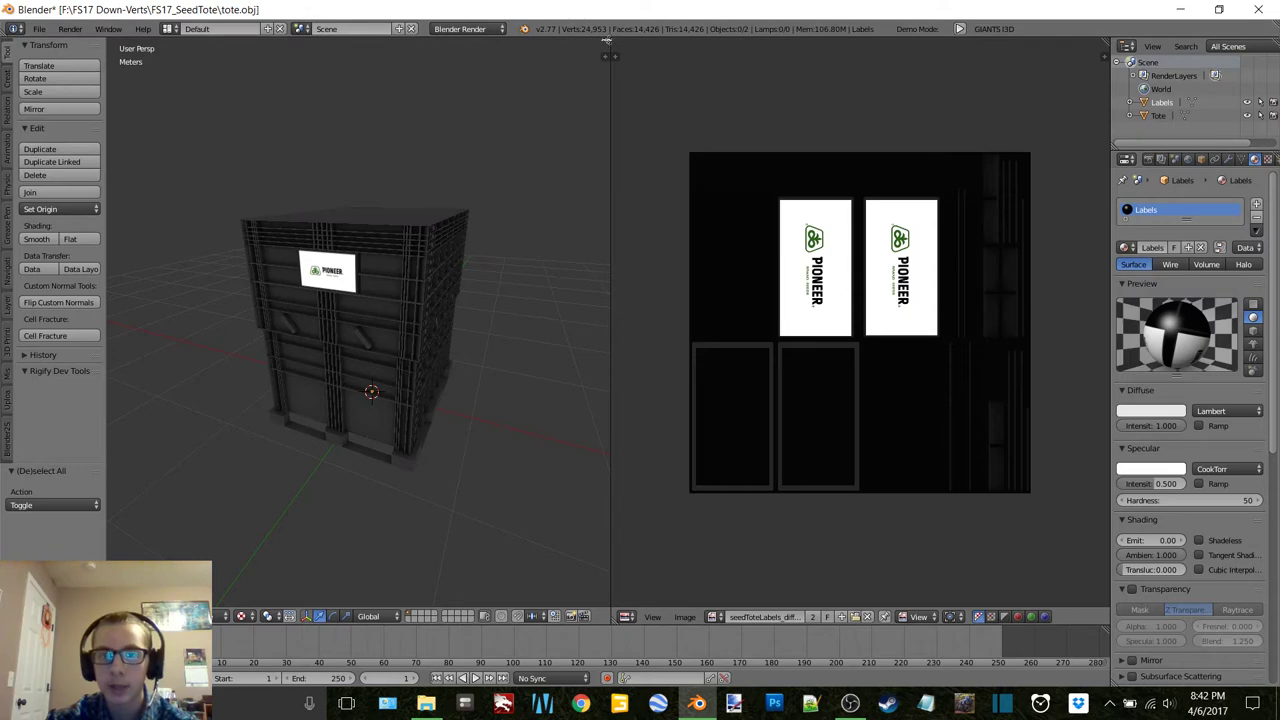
# Join the two side-by-side areas into a single 3D view showing the whole tote.
pyautogui.moveTo(606, 40); pyautogui.dragTo(760, 60)
pyautogui.scroll(-3, 700, 256)
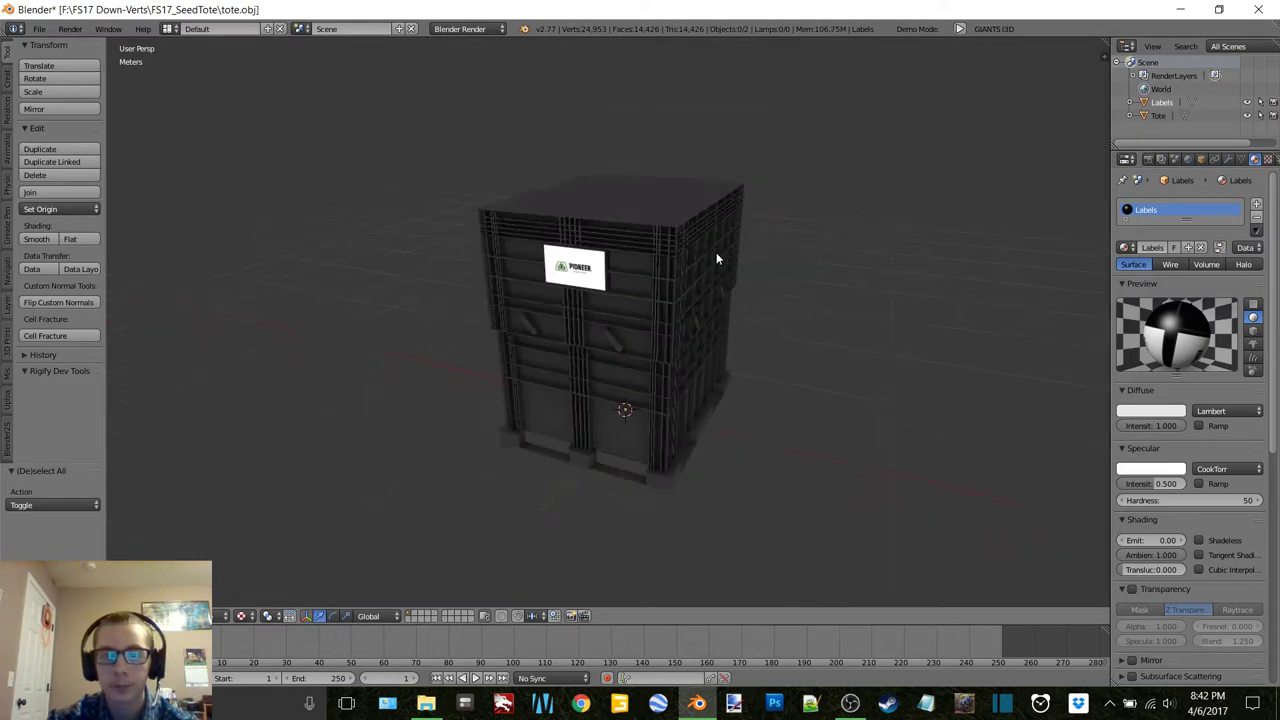
pyautogui.moveTo(716, 254); pyautogui.dragTo(580, 281, button='middle')
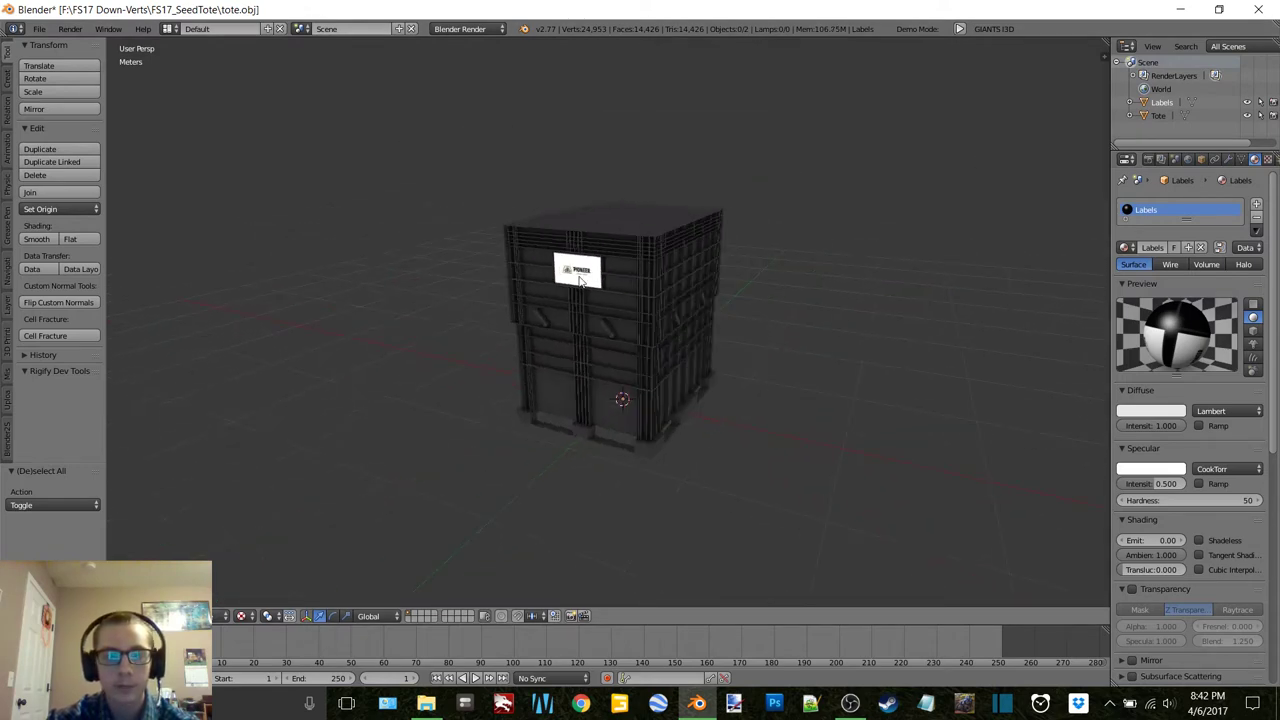
# Select the Labels and Tote objects together.
pyautogui.rightClick(643, 271)
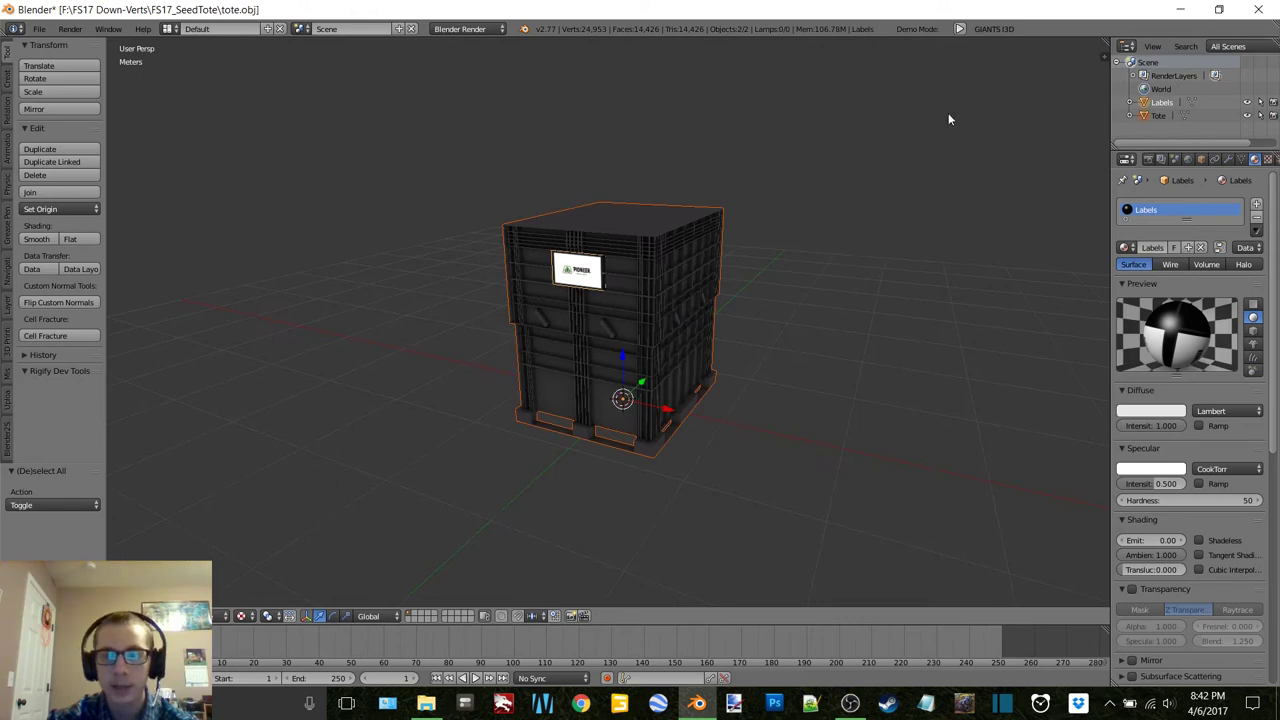
pyautogui.press('a')
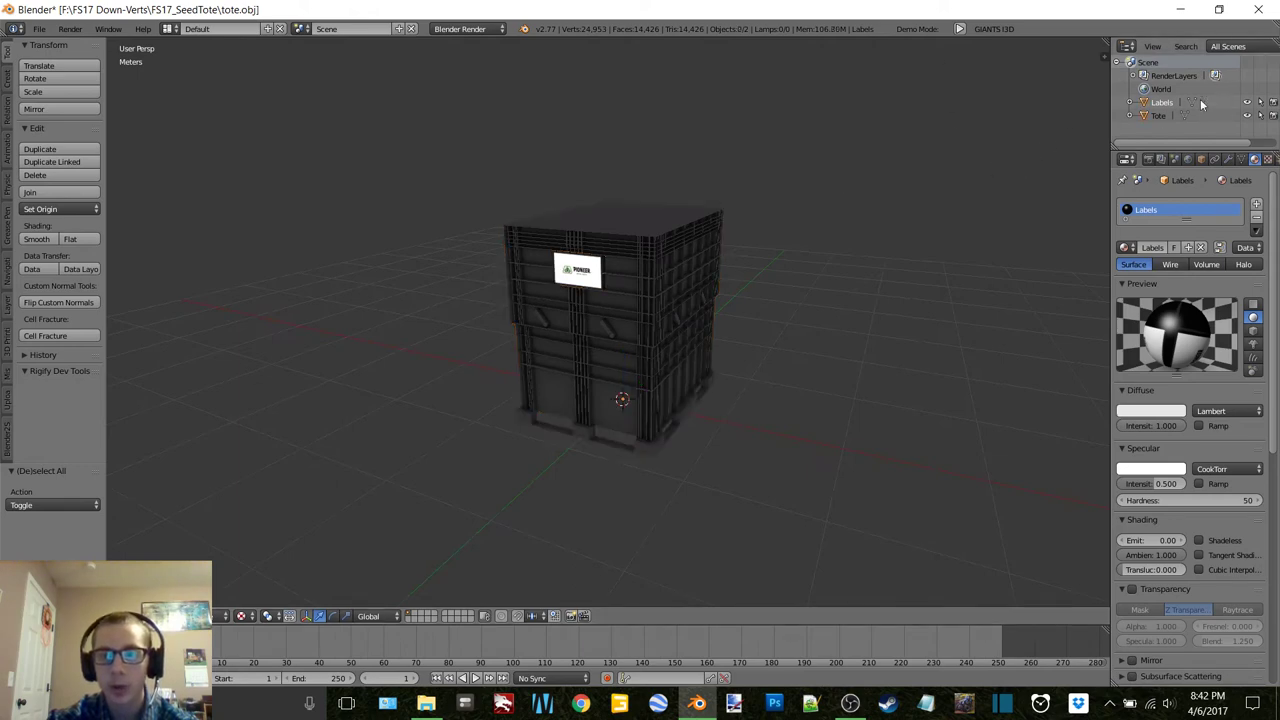
pyautogui.click(1161, 103)
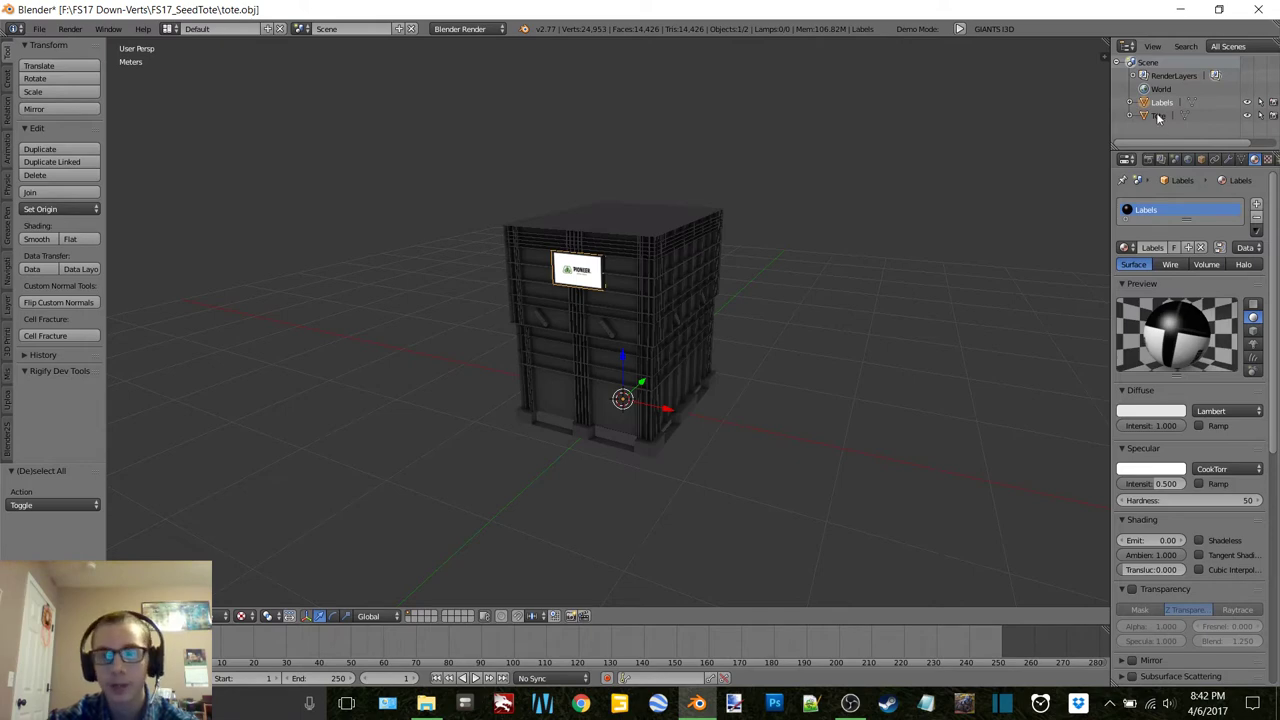
pyautogui.keyDown('shift'); pyautogui.rightClick(585, 392); pyautogui.keyUp('shift')
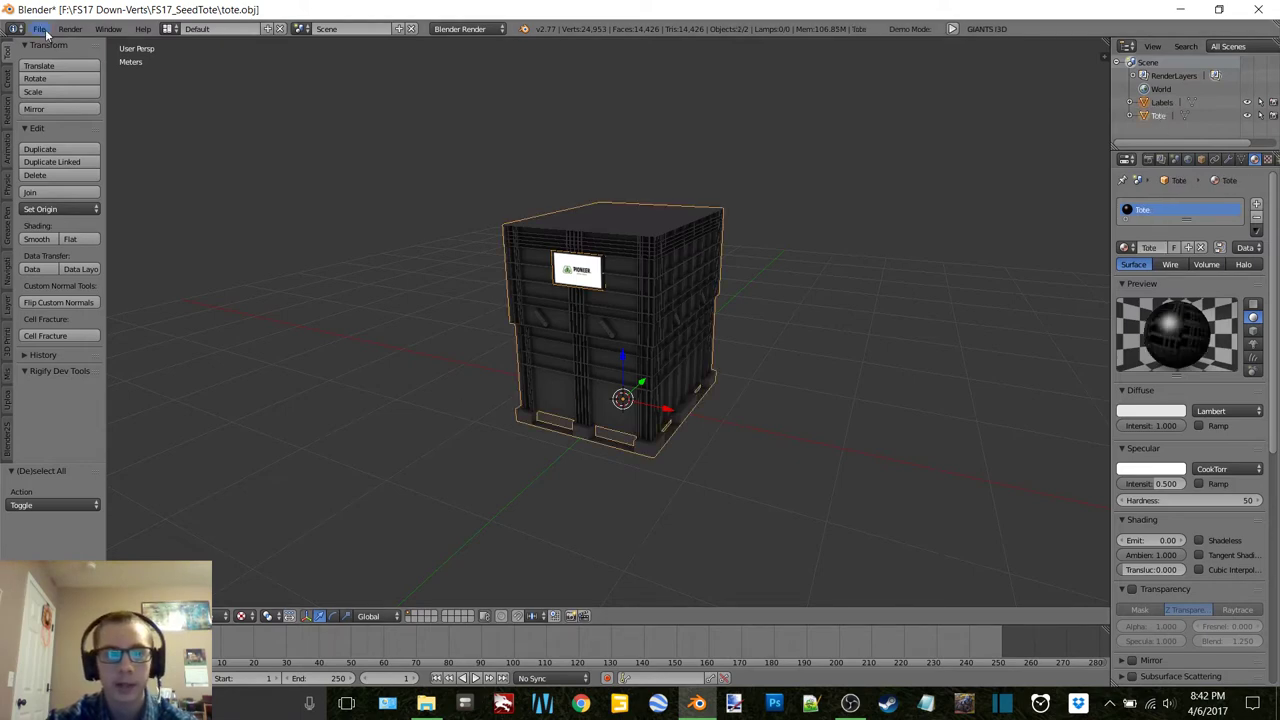
# Open the I3D export for the scene in the FS17_SeedTote folder.
pyautogui.click(38, 29)
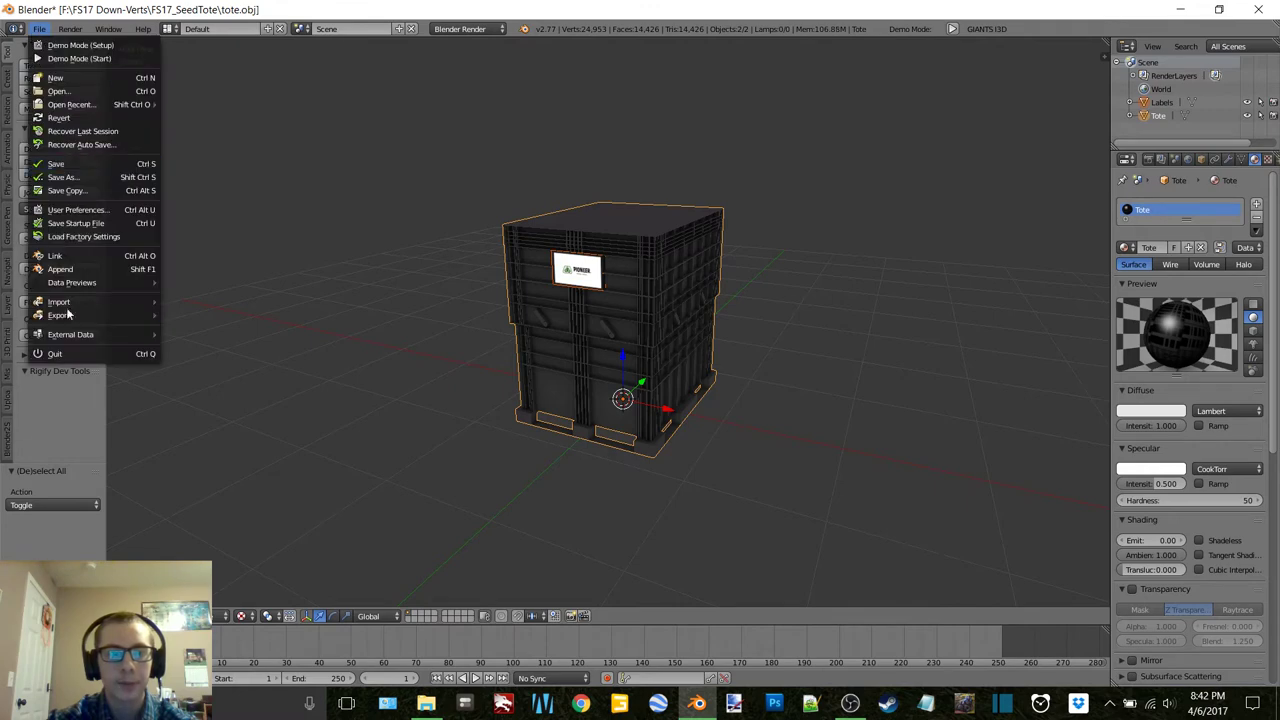
pyautogui.moveTo(69, 313)
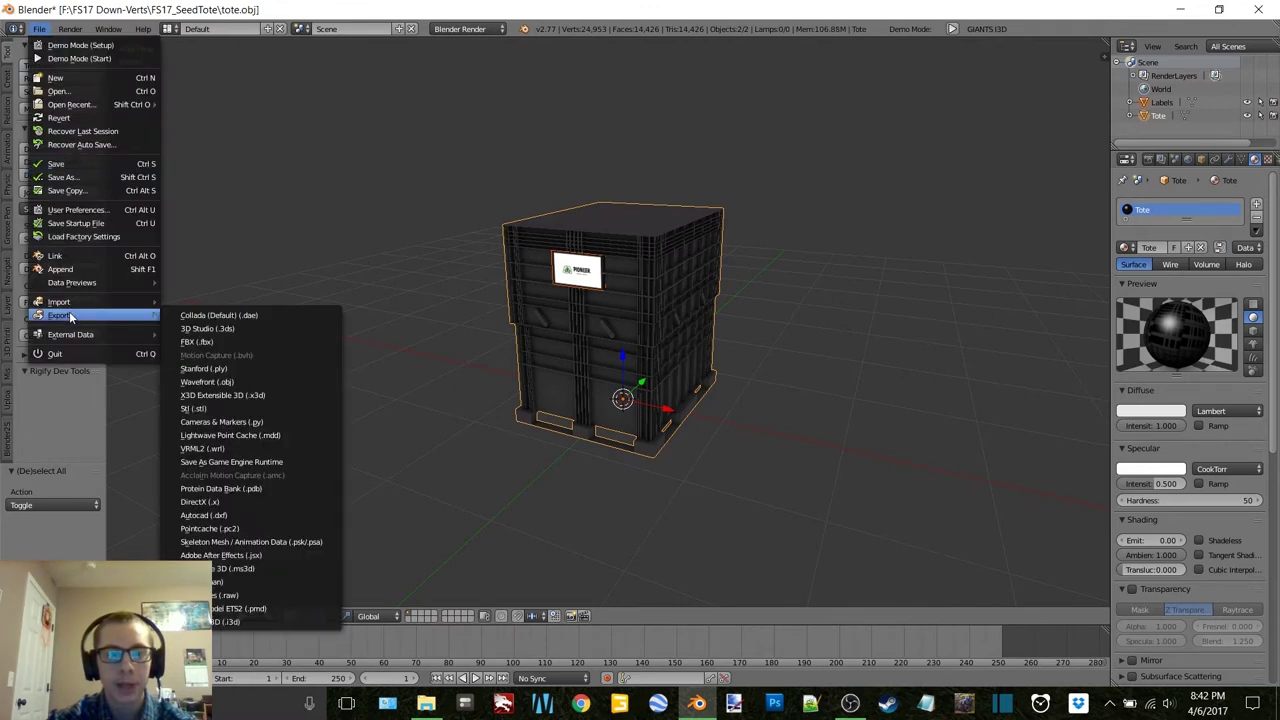
pyautogui.click(244, 622)
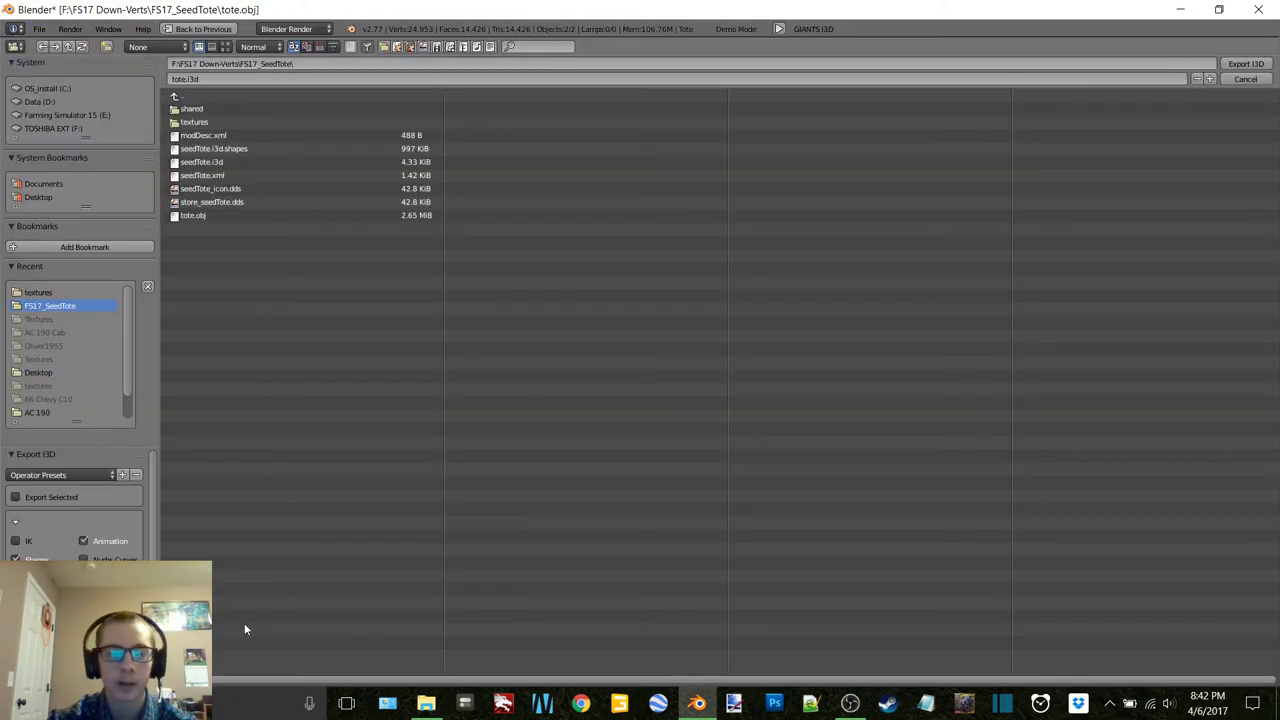
# Try seedtote.i3d as the export file name and change it back to tote.i3d.
pyautogui.click(180, 79)
pyautogui.write('seedtote')
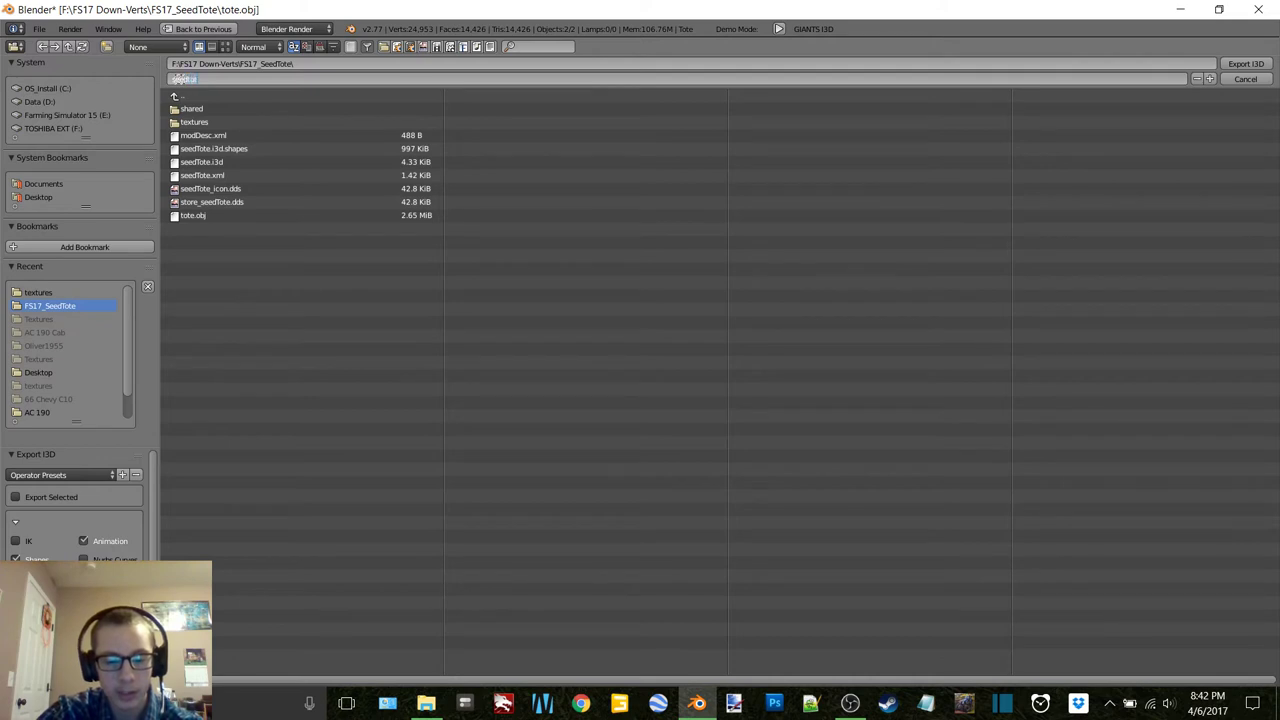
pyautogui.press('Return')
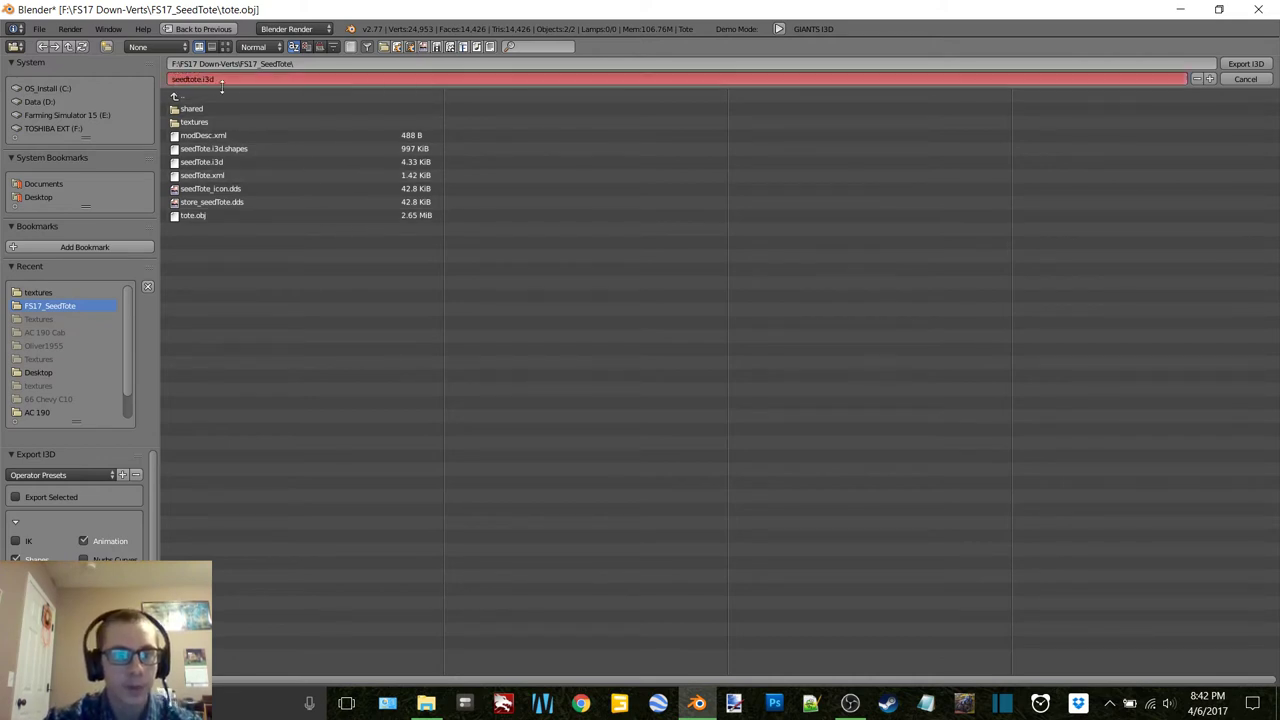
pyautogui.doubleClick(185, 78)
pyautogui.write('to')
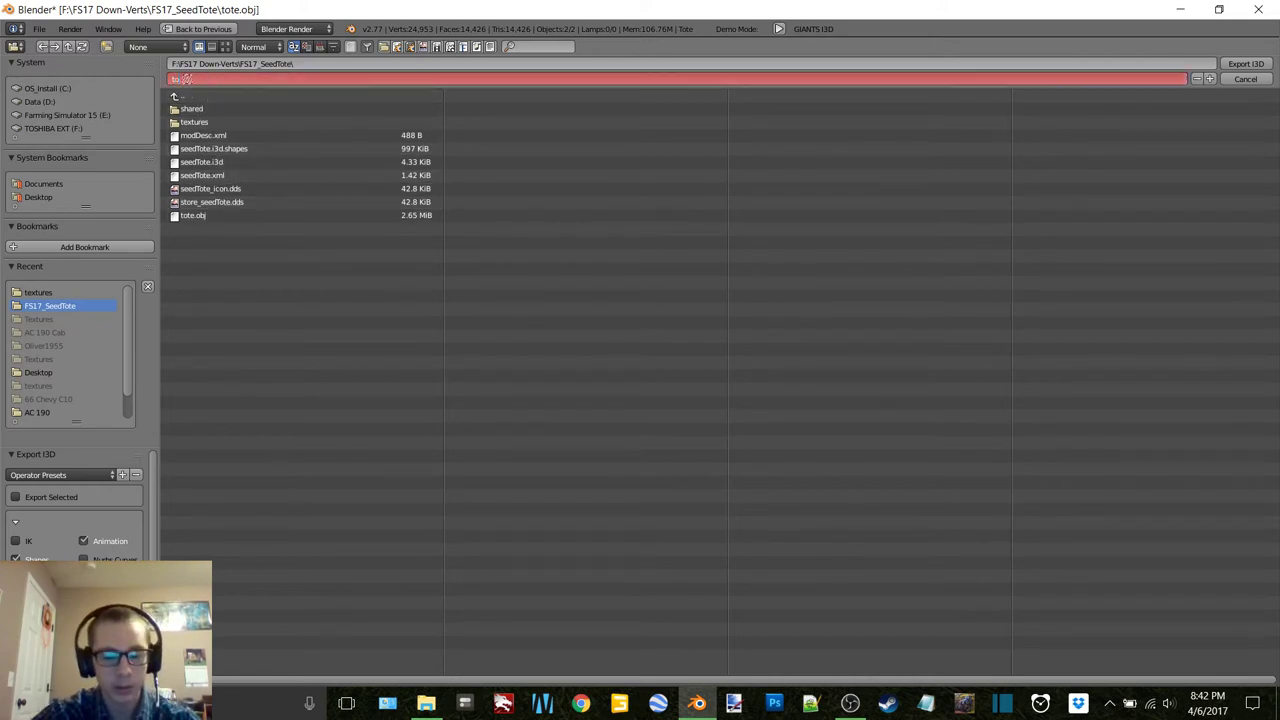
pyautogui.write('te.i3d')
pyautogui.press('Return')
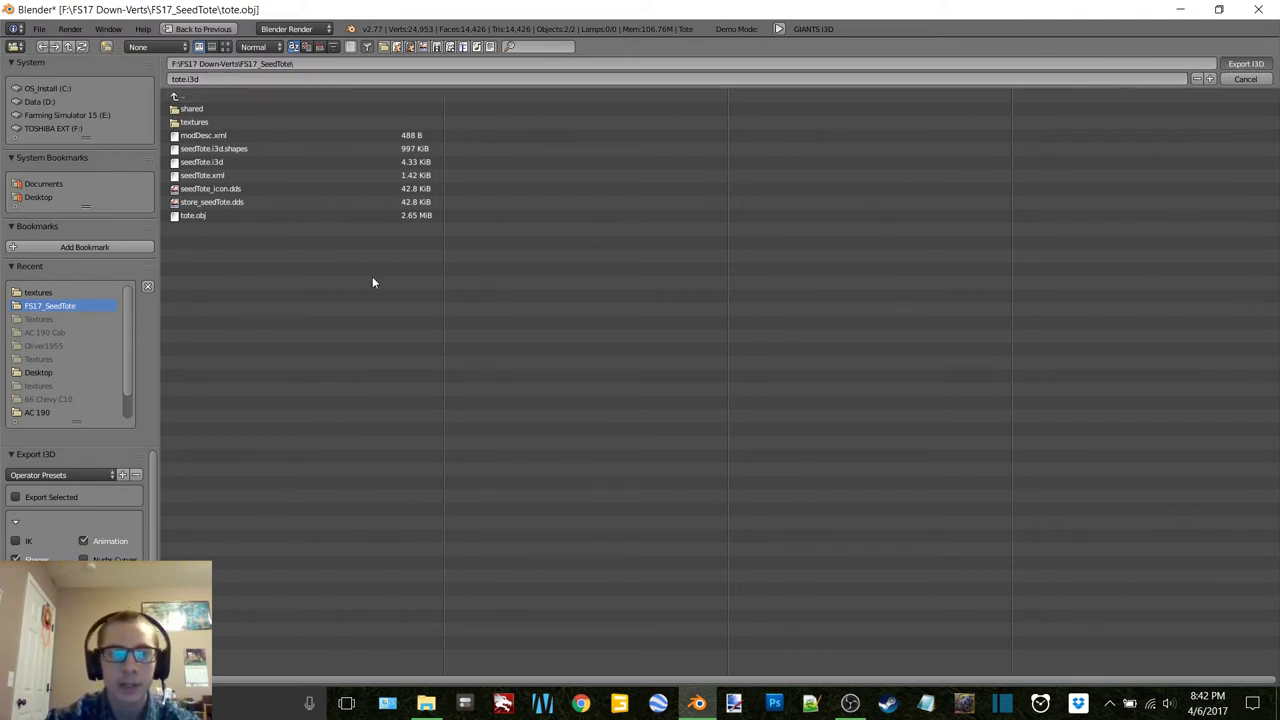
# Export the scene as tote.i3d and quit Blender.
pyautogui.press('Escape')
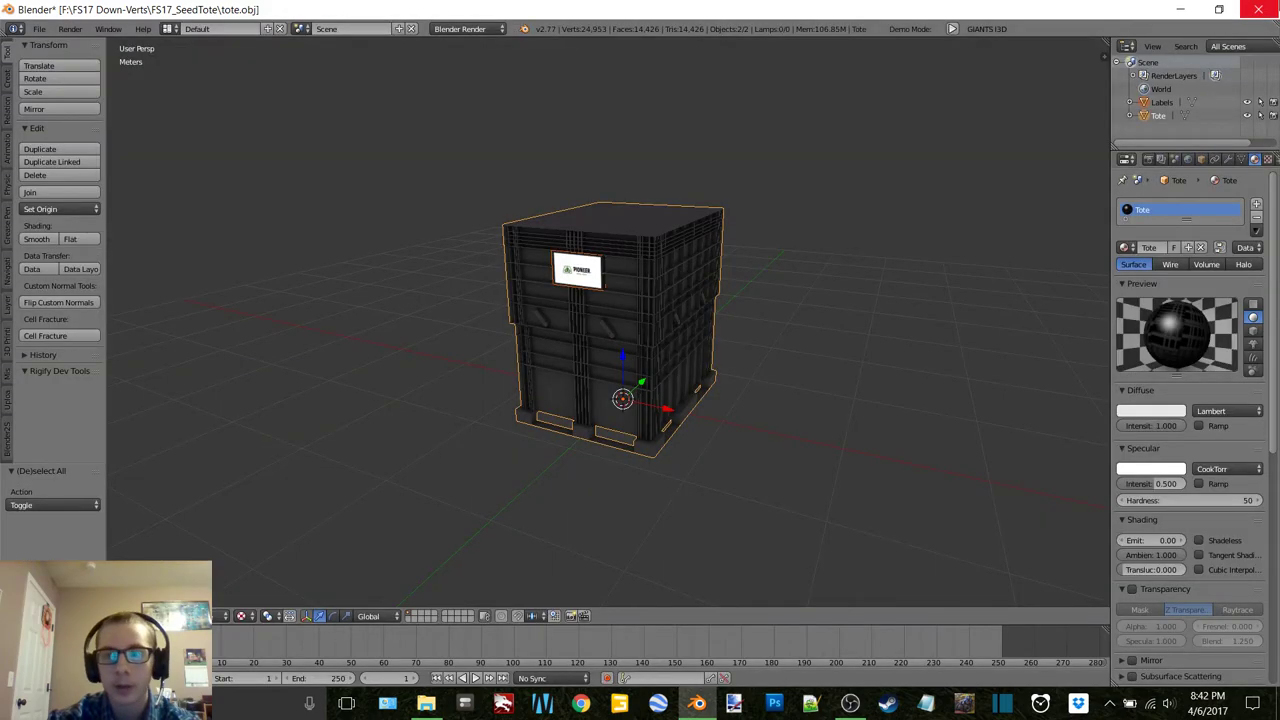
pyautogui.click(1258, 9)
pyautogui.click(634, 416)
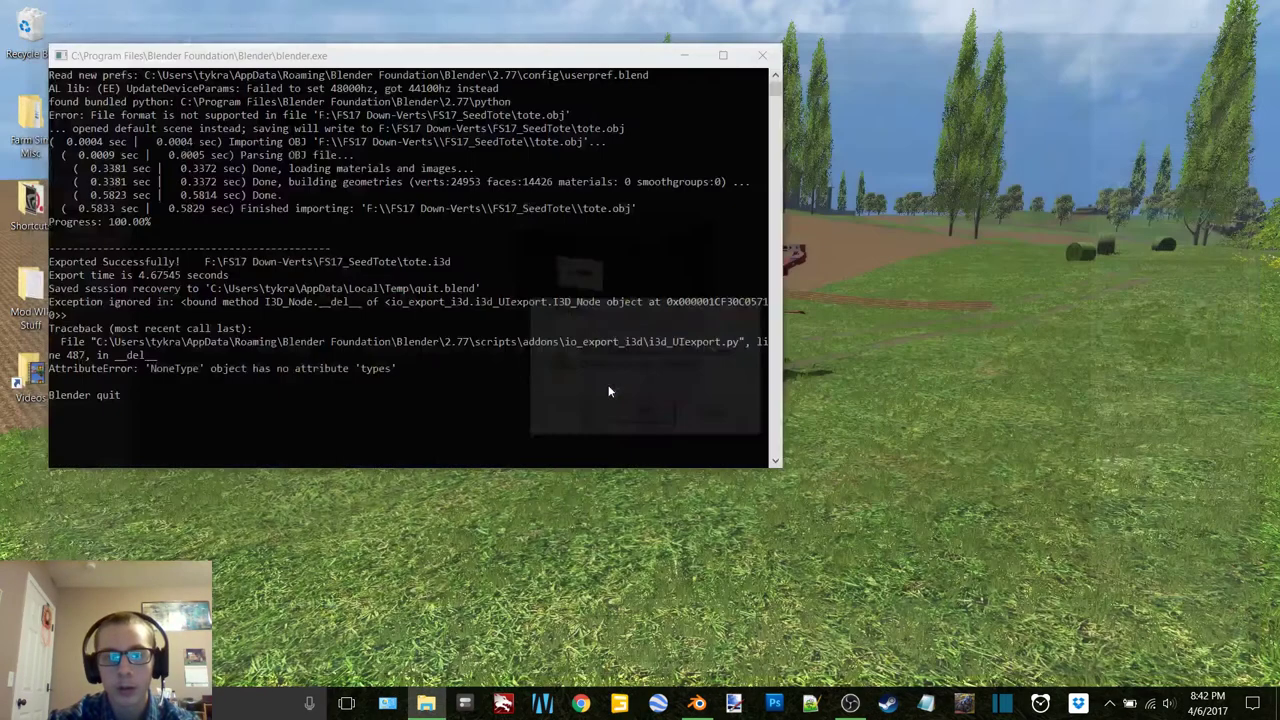
# Switch to the textures folder in File Explorer, list its files with details, and check the seedToteAO and seedToteLabels_diffuse2 textures.
pyautogui.click(426, 703)
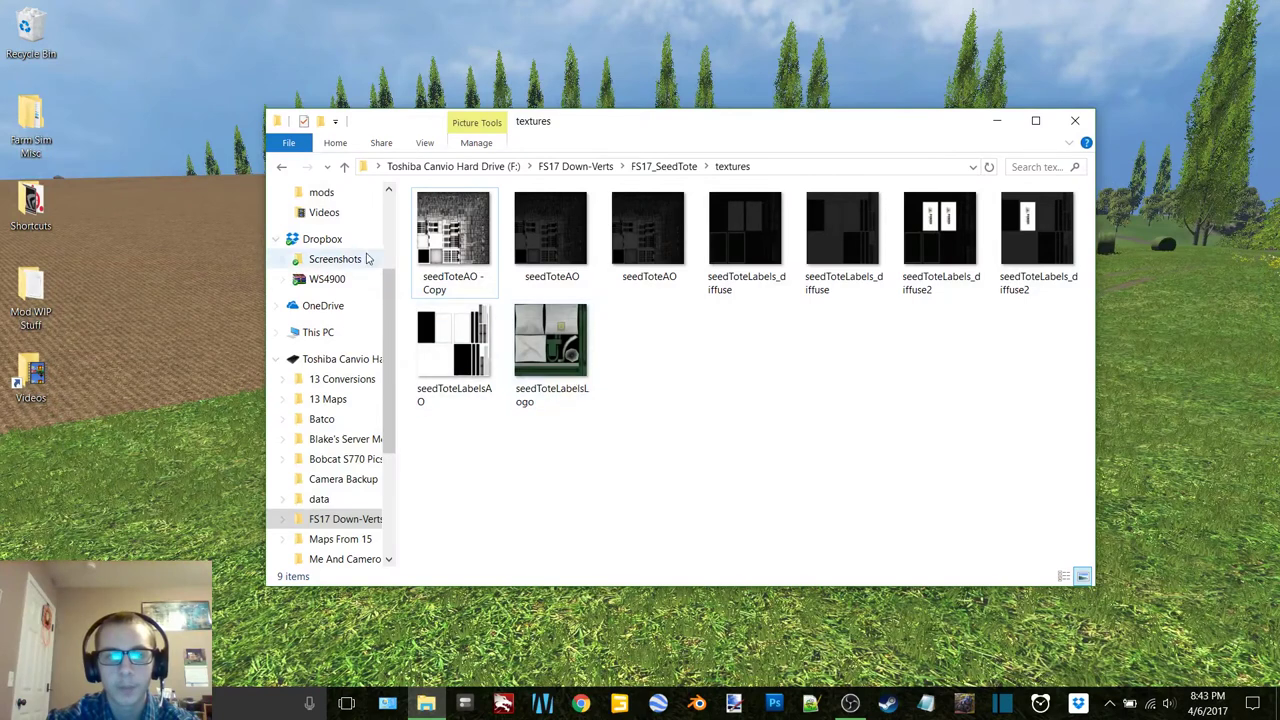
pyautogui.click(456, 238)
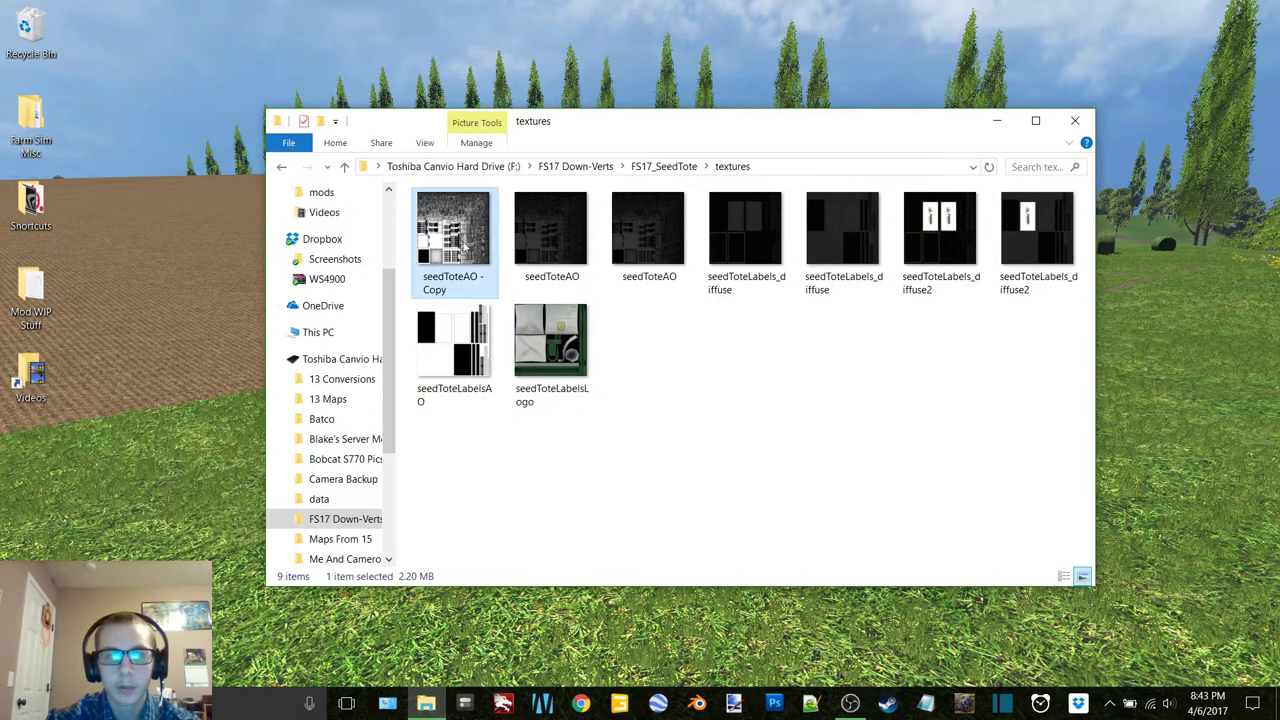
pyautogui.click(1065, 578)
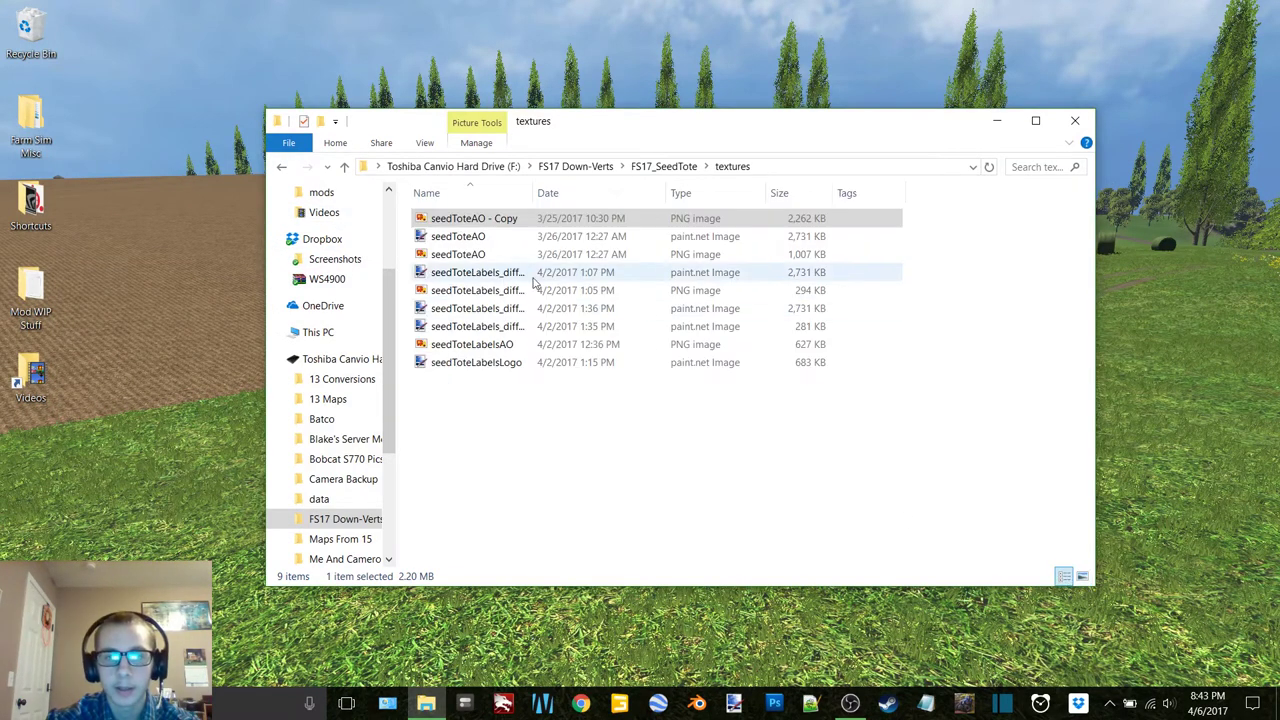
pyautogui.click(476, 238)
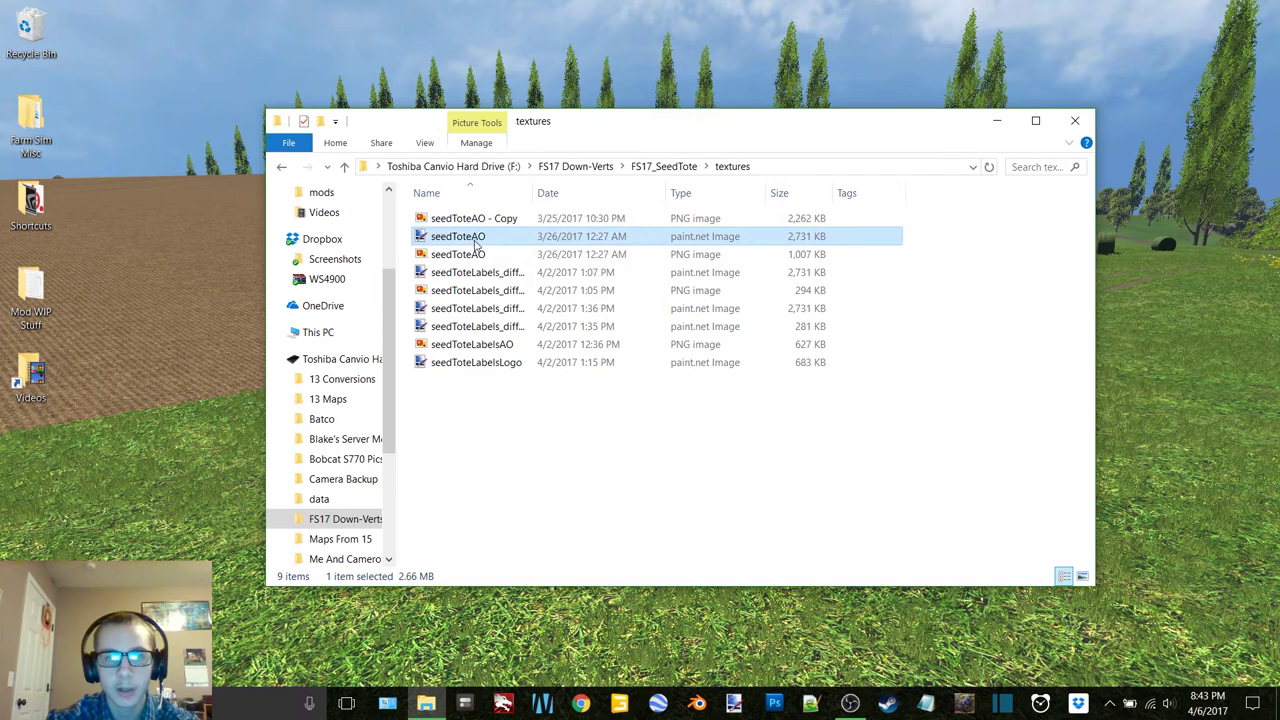
pyautogui.click(504, 327)
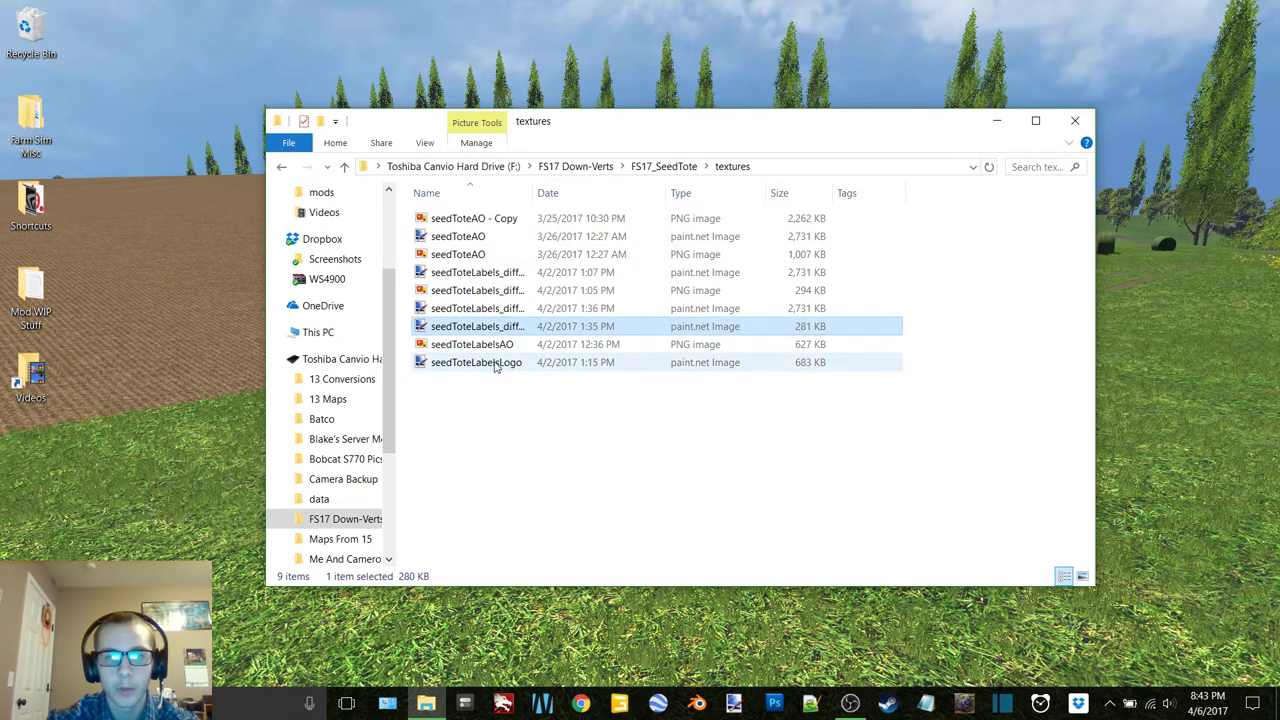
# Delete all textures except the paint.net seedToteAO file and the 281 KB seedToteLabels_diffuse2 file.
pyautogui.click(498, 363)
pyautogui.keyDown('ctrl'); pyautogui.click(480, 345); pyautogui.keyUp('ctrl')
pyautogui.keyDown('ctrl'); pyautogui.click(480, 309); pyautogui.keyUp('ctrl')
pyautogui.keyDown('ctrl'); pyautogui.click(478, 291); pyautogui.keyUp('ctrl')
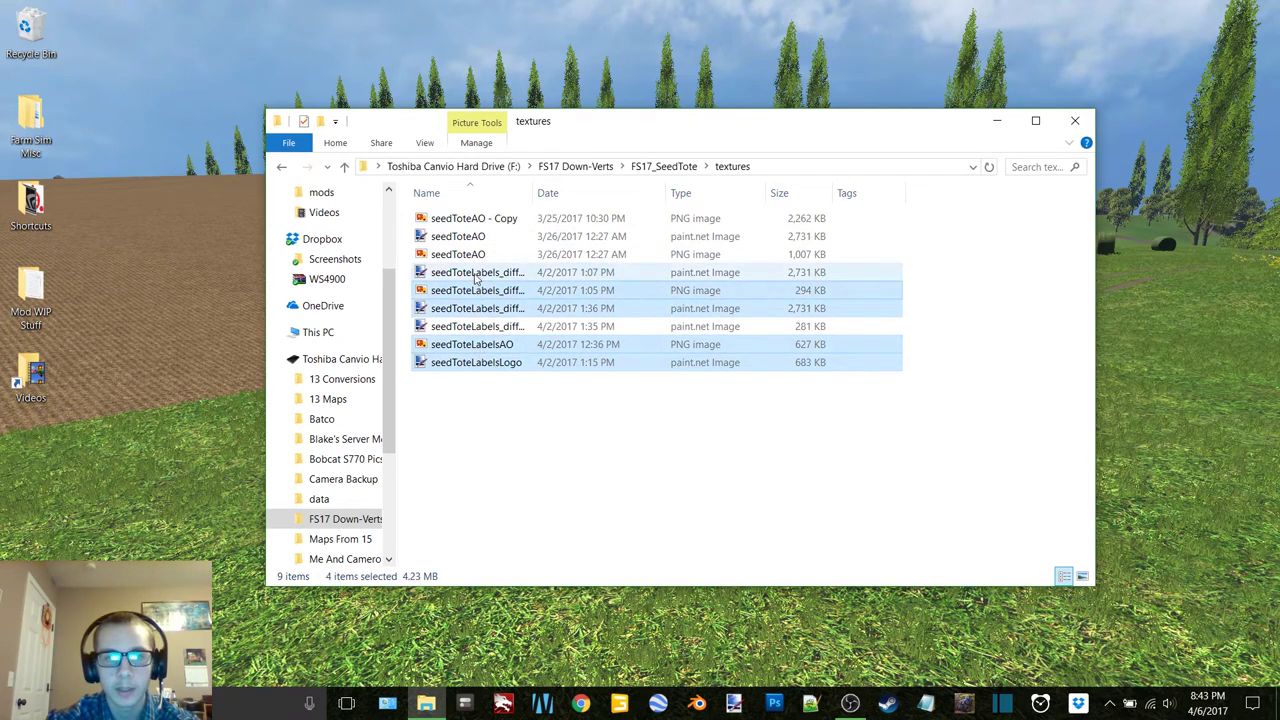
pyautogui.keyDown('ctrl'); pyautogui.click(477, 273); pyautogui.keyUp('ctrl')
pyautogui.keyDown('ctrl'); pyautogui.click(477, 257); pyautogui.keyUp('ctrl')
pyautogui.keyDown('ctrl'); pyautogui.click(506, 219); pyautogui.keyUp('ctrl')
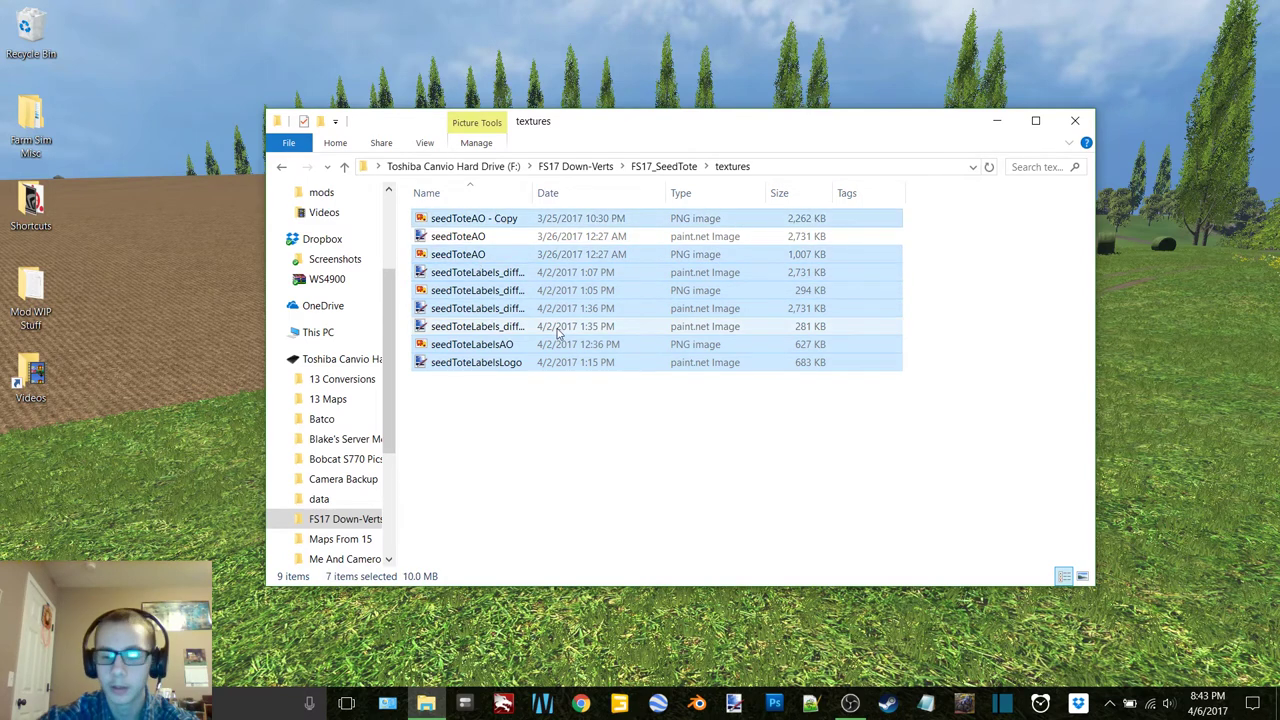
pyautogui.press('Delete')
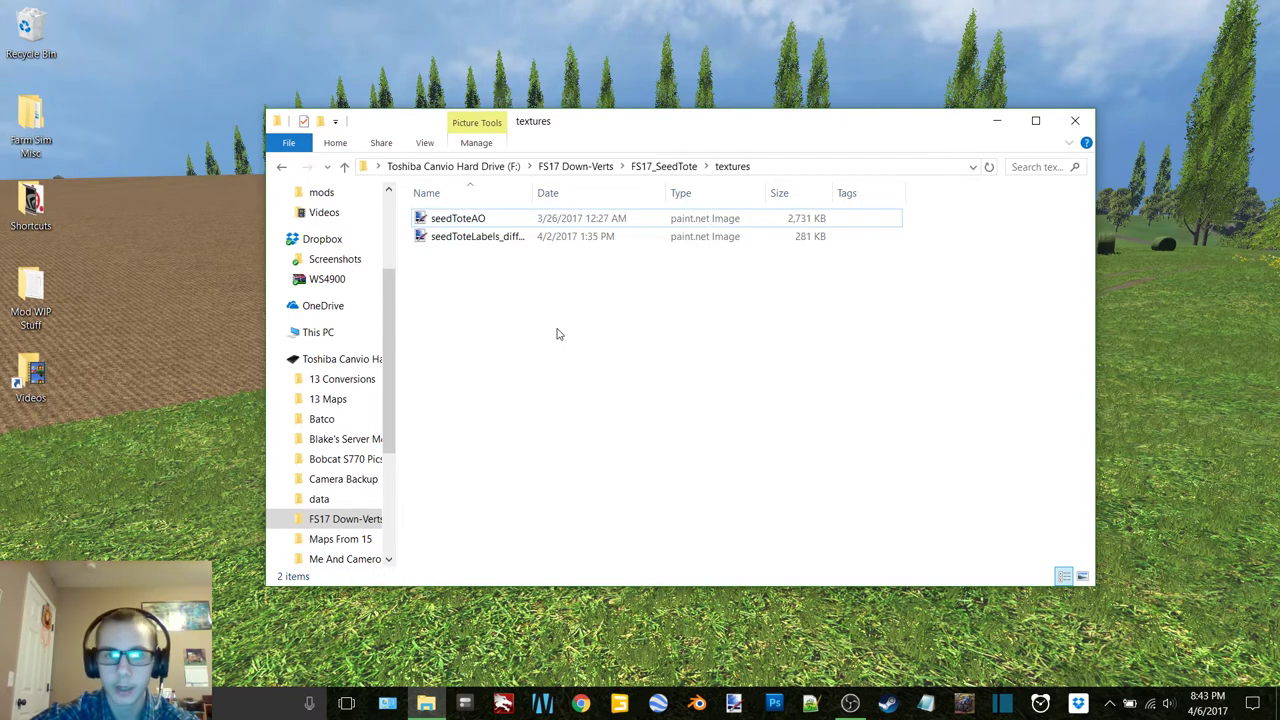
# Delete modDesc, all seedTote files, the seedTote_icon and store_seedTote images, and the shared folder from the FS17_SeedTote folder.
pyautogui.click(1082, 576)
pyautogui.click(282, 166)
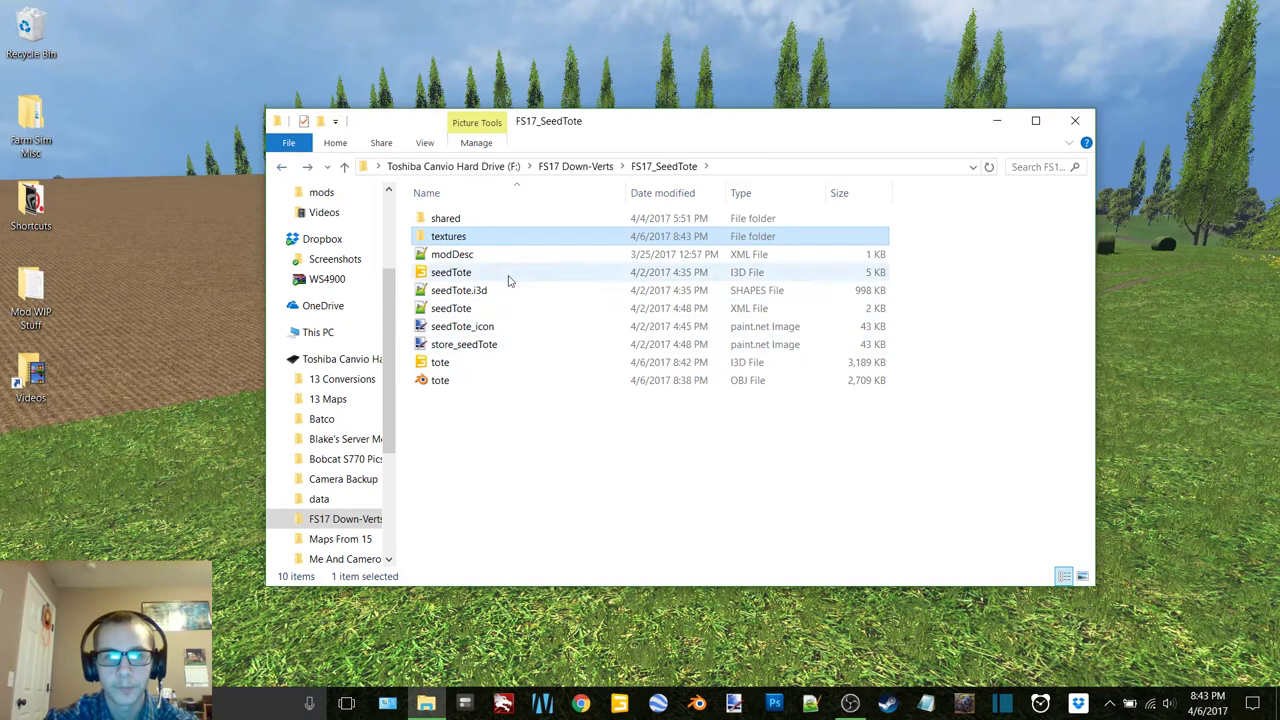
pyautogui.click(480, 254)
pyautogui.keyDown('ctrl'); pyautogui.click(480, 272); pyautogui.keyUp('ctrl')
pyautogui.keyDown('ctrl'); pyautogui.click(480, 290); pyautogui.keyUp('ctrl')
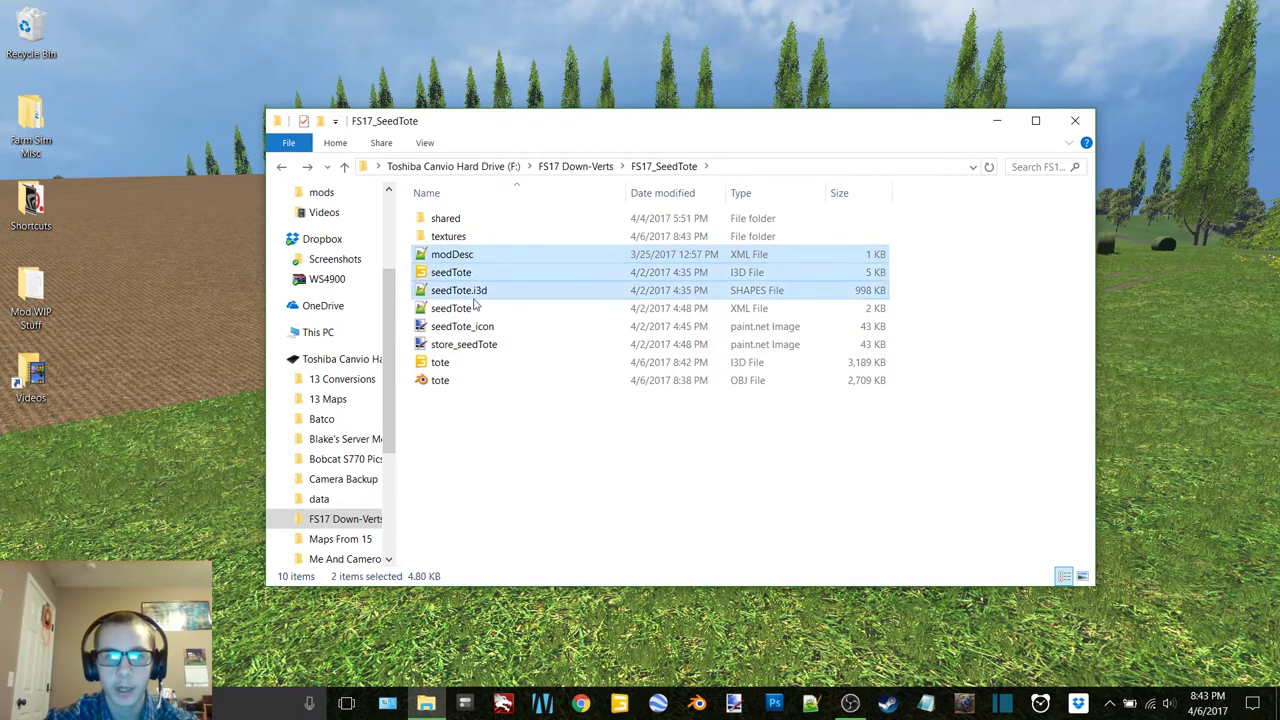
pyautogui.keyDown('ctrl'); pyautogui.click(476, 308); pyautogui.keyUp('ctrl')
pyautogui.keyDown('ctrl'); pyautogui.click(476, 326); pyautogui.keyUp('ctrl')
pyautogui.keyDown('ctrl'); pyautogui.click(476, 344); pyautogui.keyUp('ctrl')
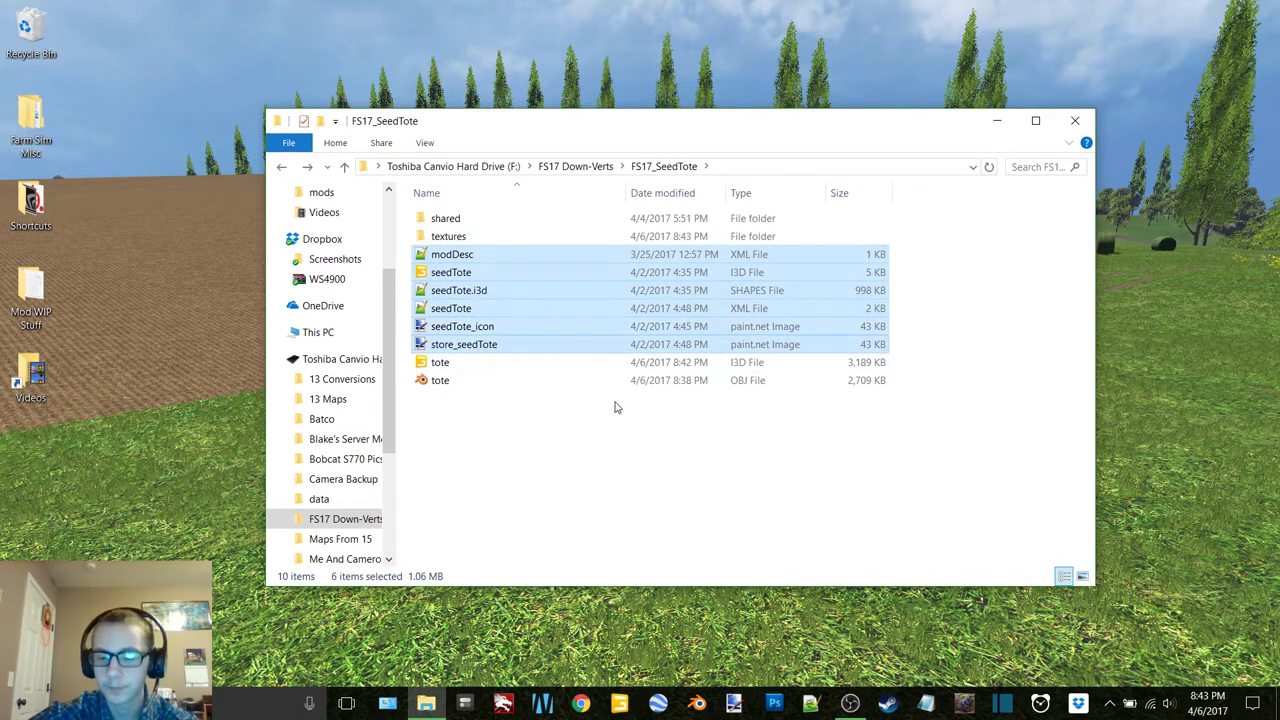
pyautogui.press('Delete')
pyautogui.click(530, 220)
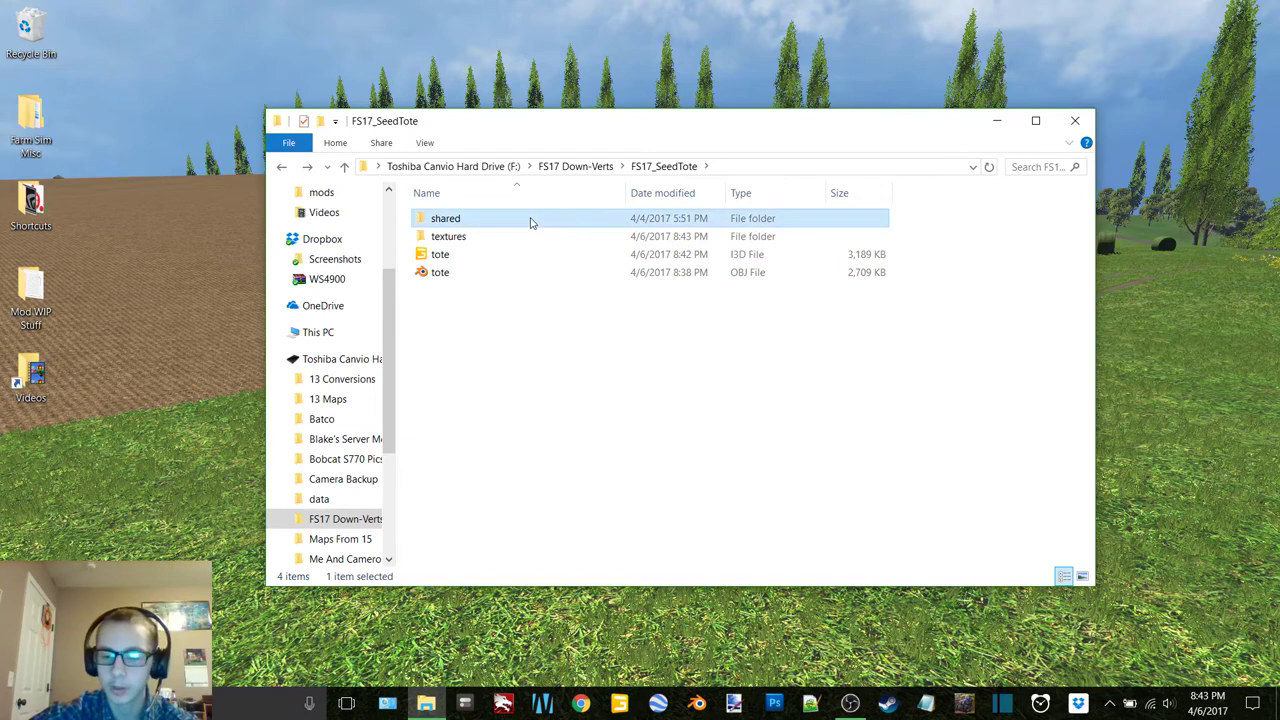
pyautogui.press('Delete')
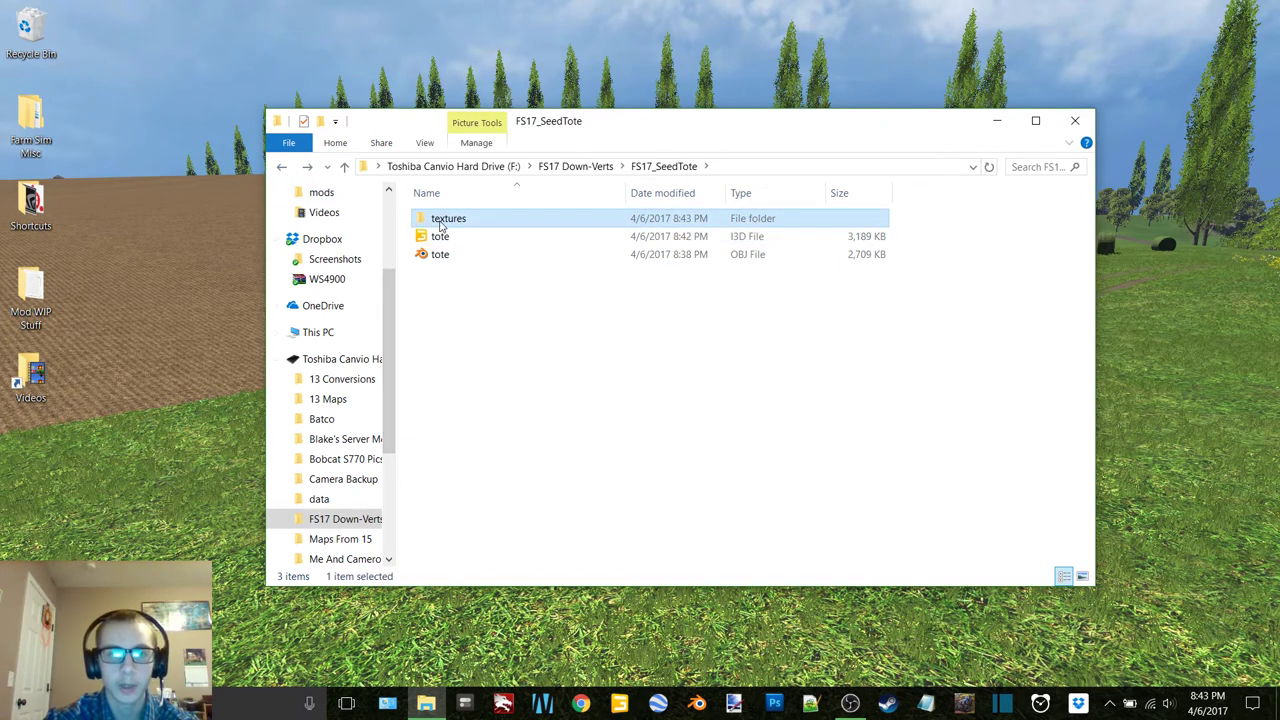
pyautogui.click(440, 225)
pyautogui.click(433, 220)
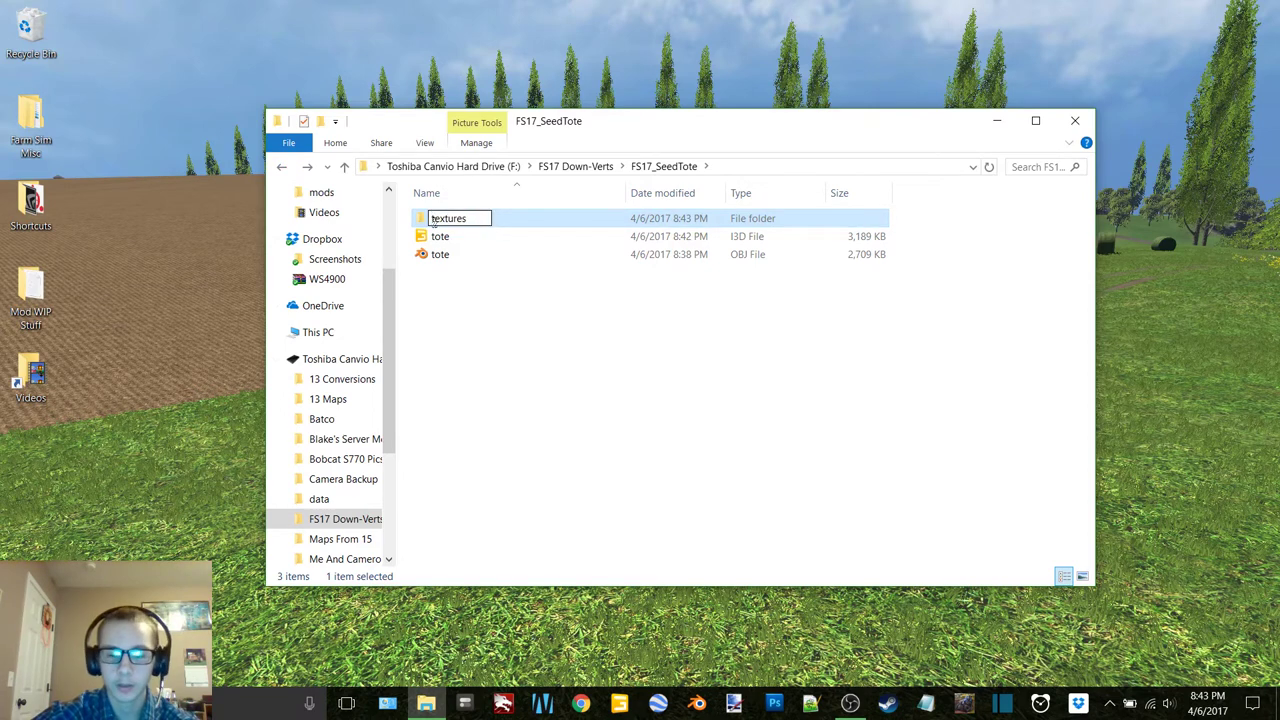
pyautogui.click(613, 447)
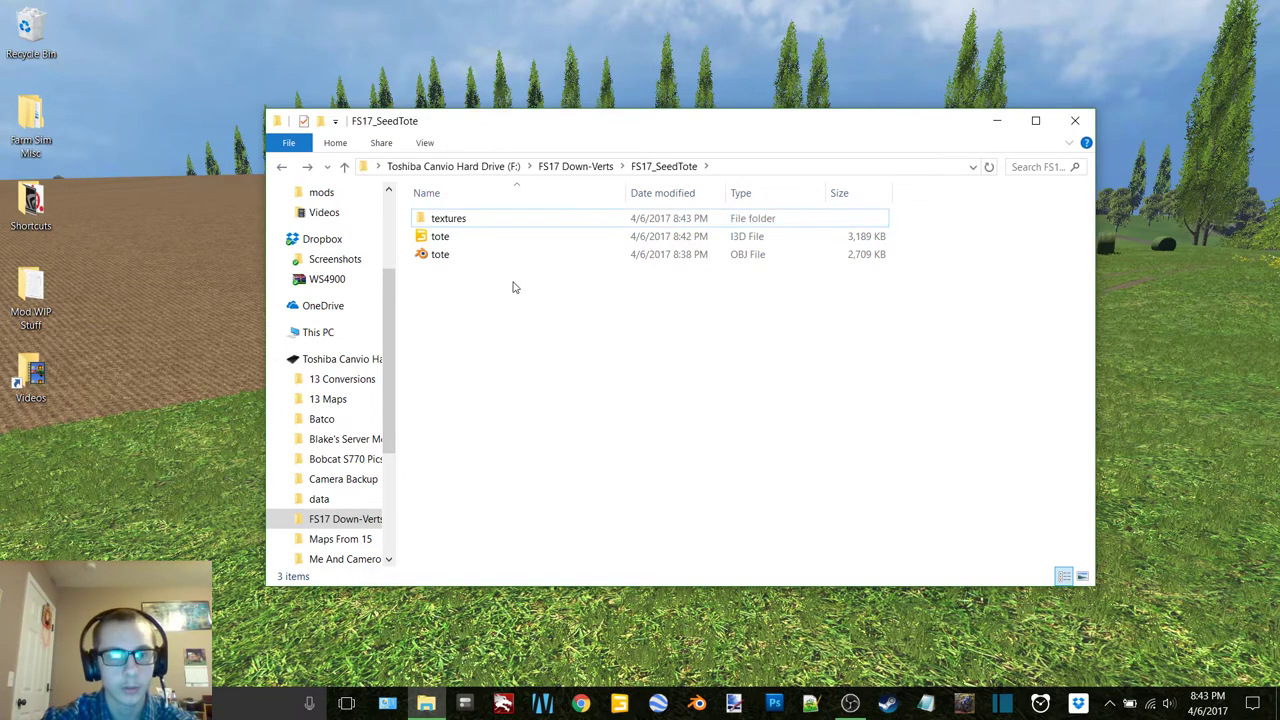
# Move tote.obj from FS17_SeedTote to the desktop's Mod WIP Stuff folder and open tote.i3d in Notepad++.
pyautogui.moveTo(455, 258); pyautogui.dragTo(30, 300)
pyautogui.rightClick(444, 240)
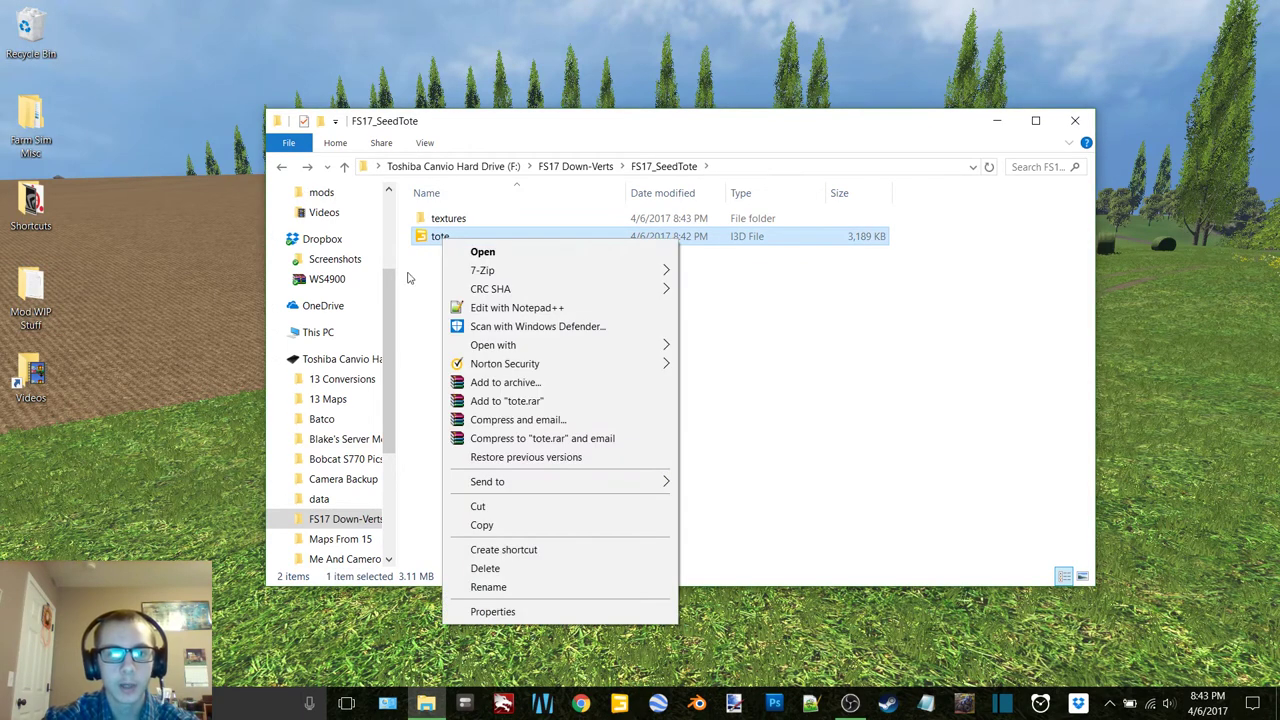
pyautogui.click(419, 280)
pyautogui.click(430, 242)
pyautogui.rightClick(430, 245)
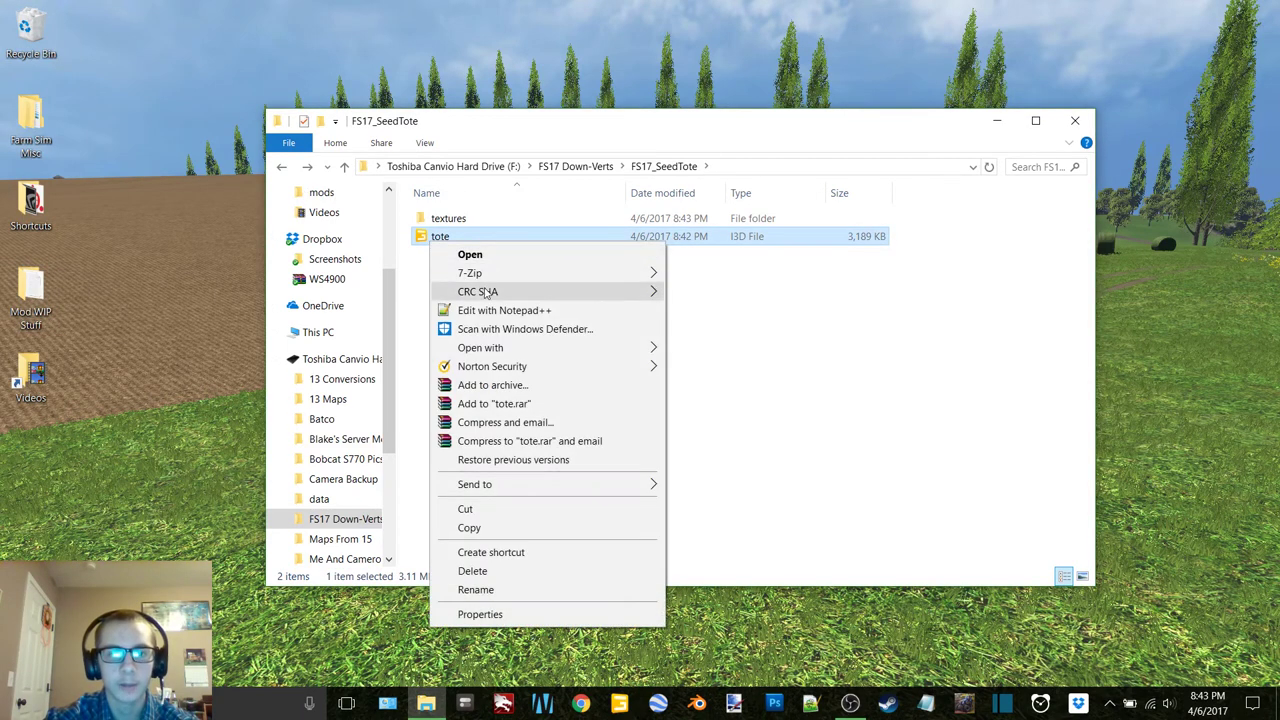
pyautogui.click(501, 311)
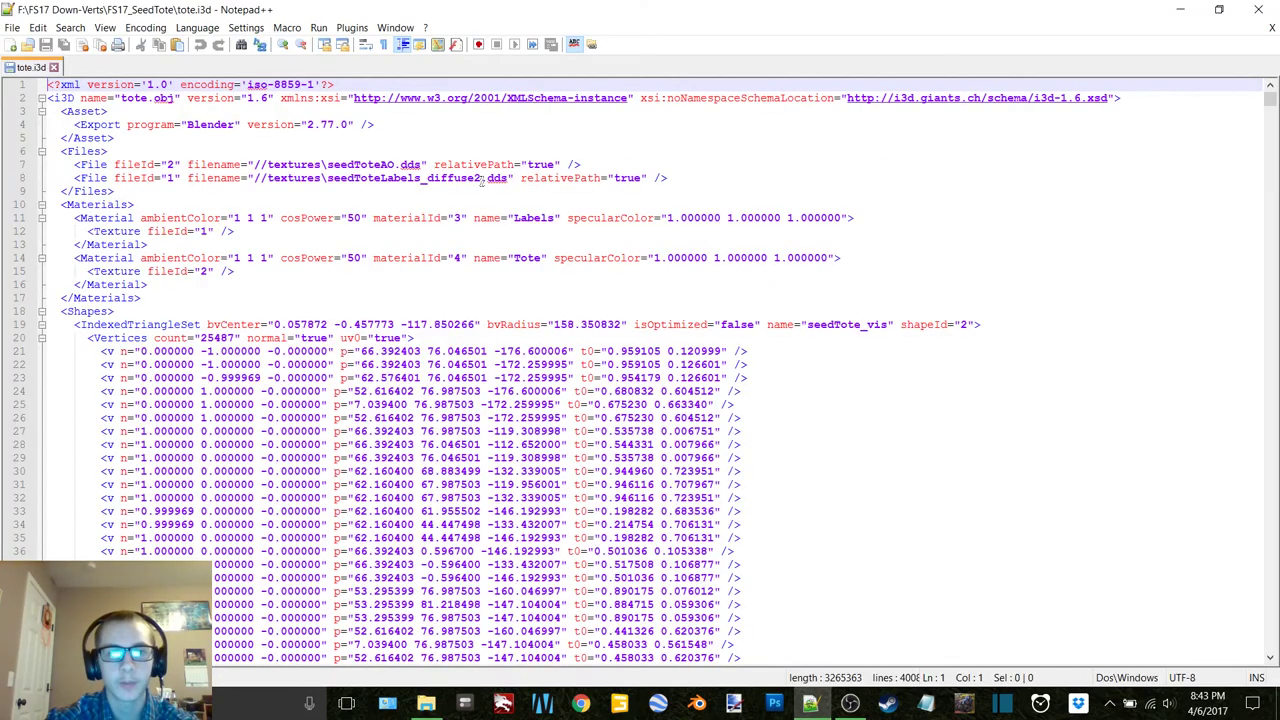
# Delete the leading // from the seedToteAO.dds file path, then from the seedToteLabels_diffuse2.dds file path.
pyautogui.click(268, 165)
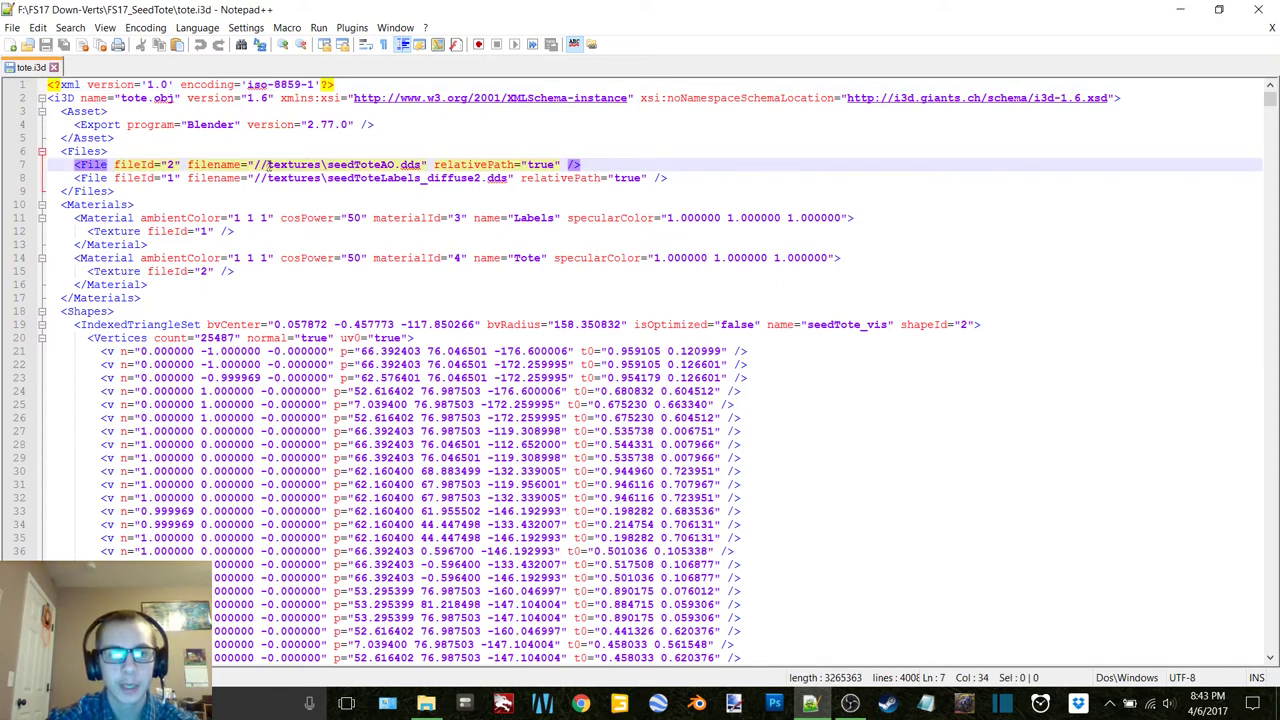
pyautogui.moveTo(268, 165); pyautogui.dragTo(258, 165)
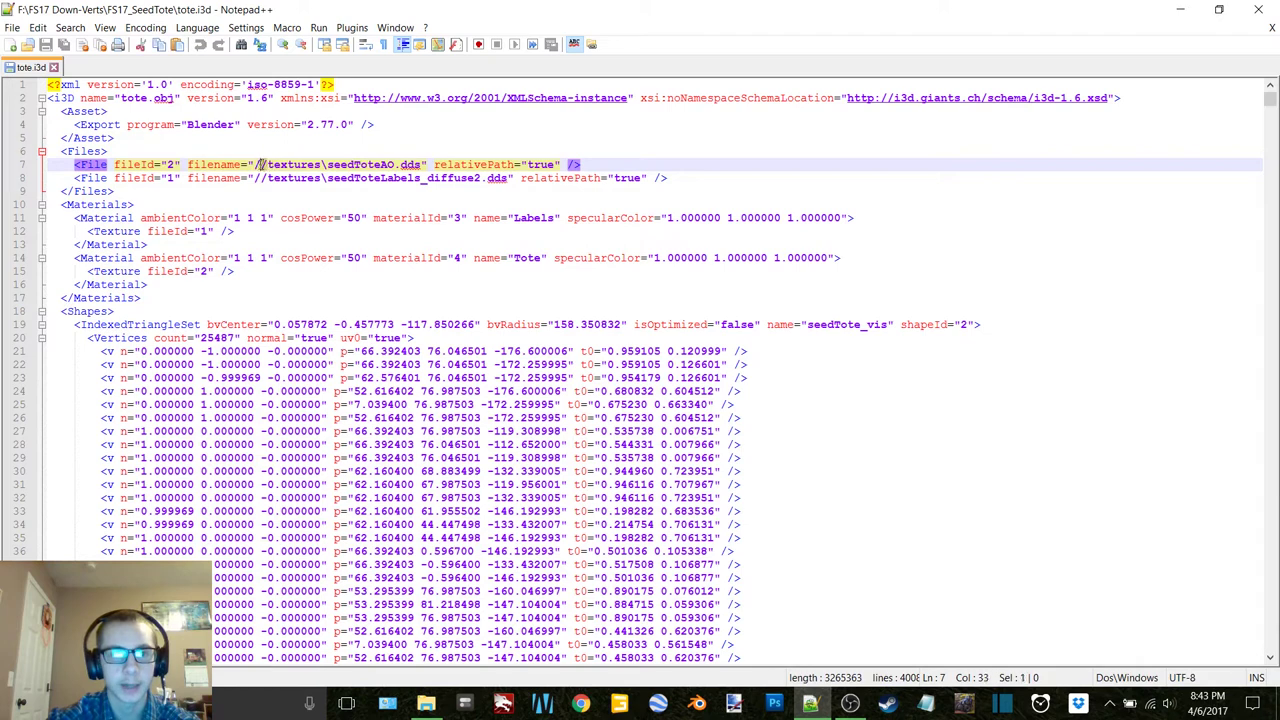
pyautogui.press('Delete')
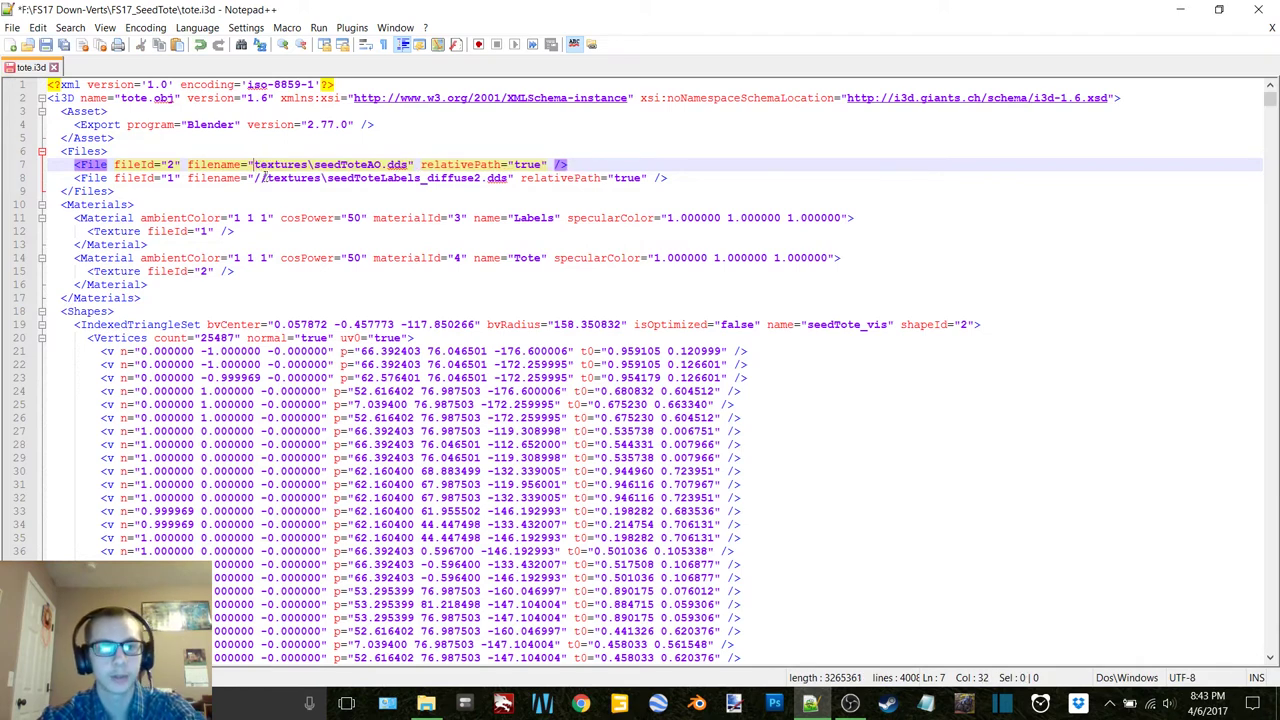
pyautogui.moveTo(268, 178); pyautogui.dragTo(258, 178)
pyautogui.press('Delete')
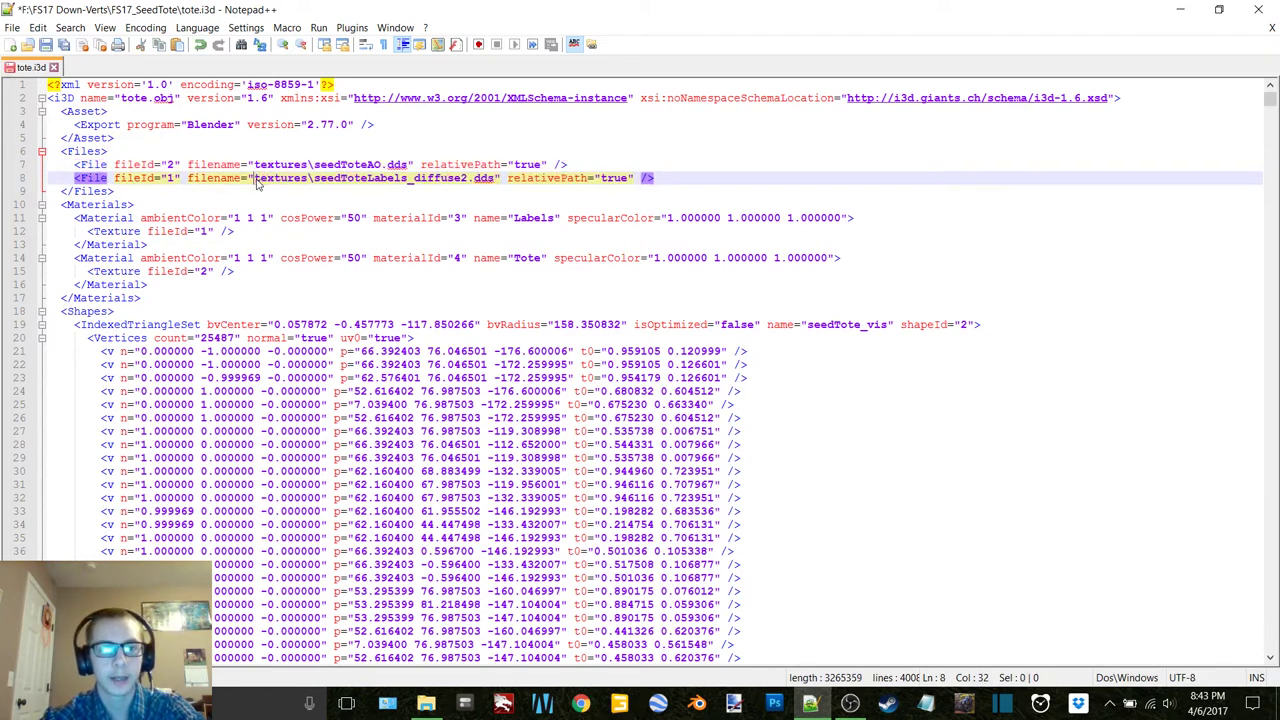
# Undo the removal of the leading slashes in both texture file paths.
pyautogui.click(315, 165)
pyautogui.hotkey('ctrl', 'z')
pyautogui.hotkey('ctrl', 'z')
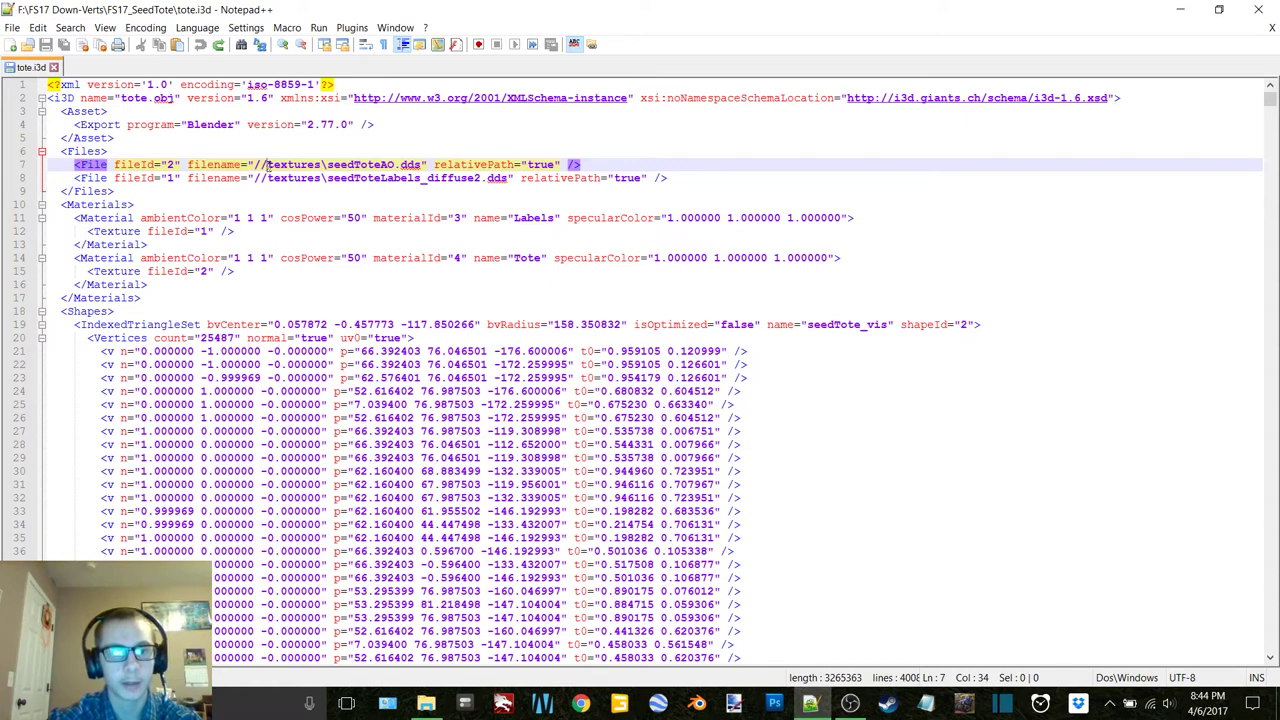
# Remove the leading // from both texture file paths at once with a column selection across lines 7 and 8.
pyautogui.press('Down')
pyautogui.hotkey('alt', 'shift', 'Left')
pyautogui.hotkey('alt', 'shift', 'Left')
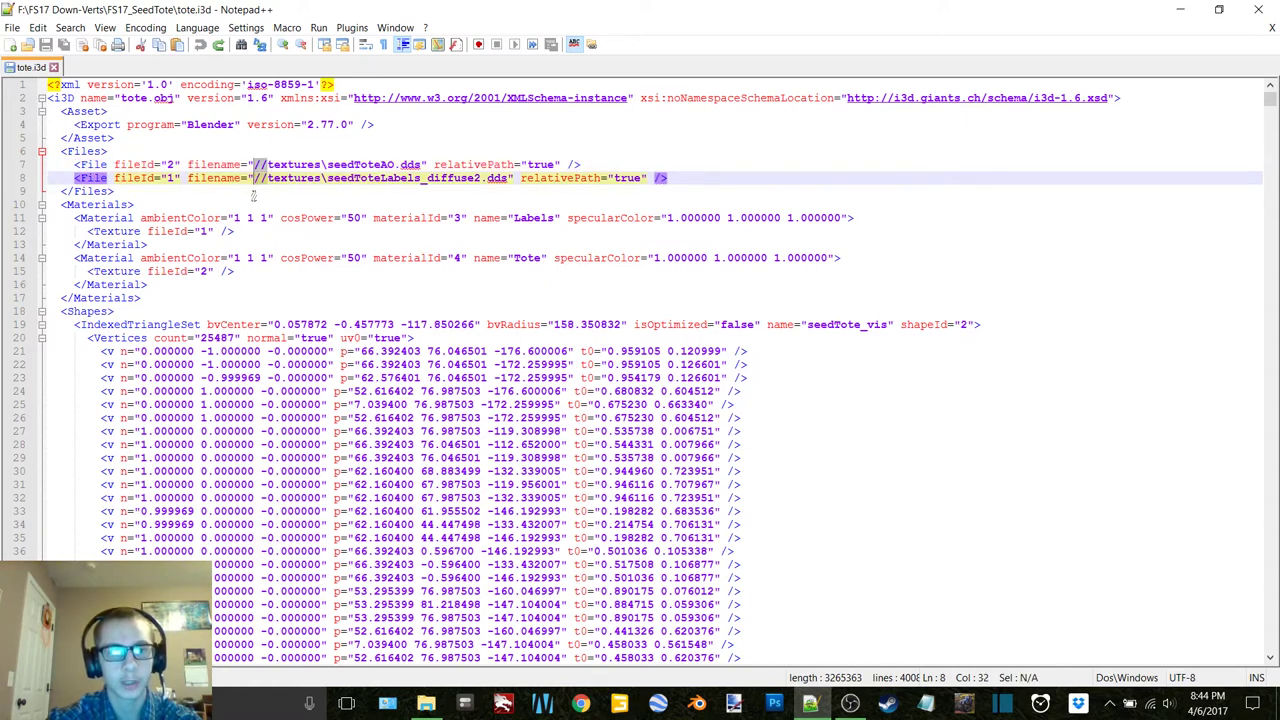
pyautogui.press('Delete')
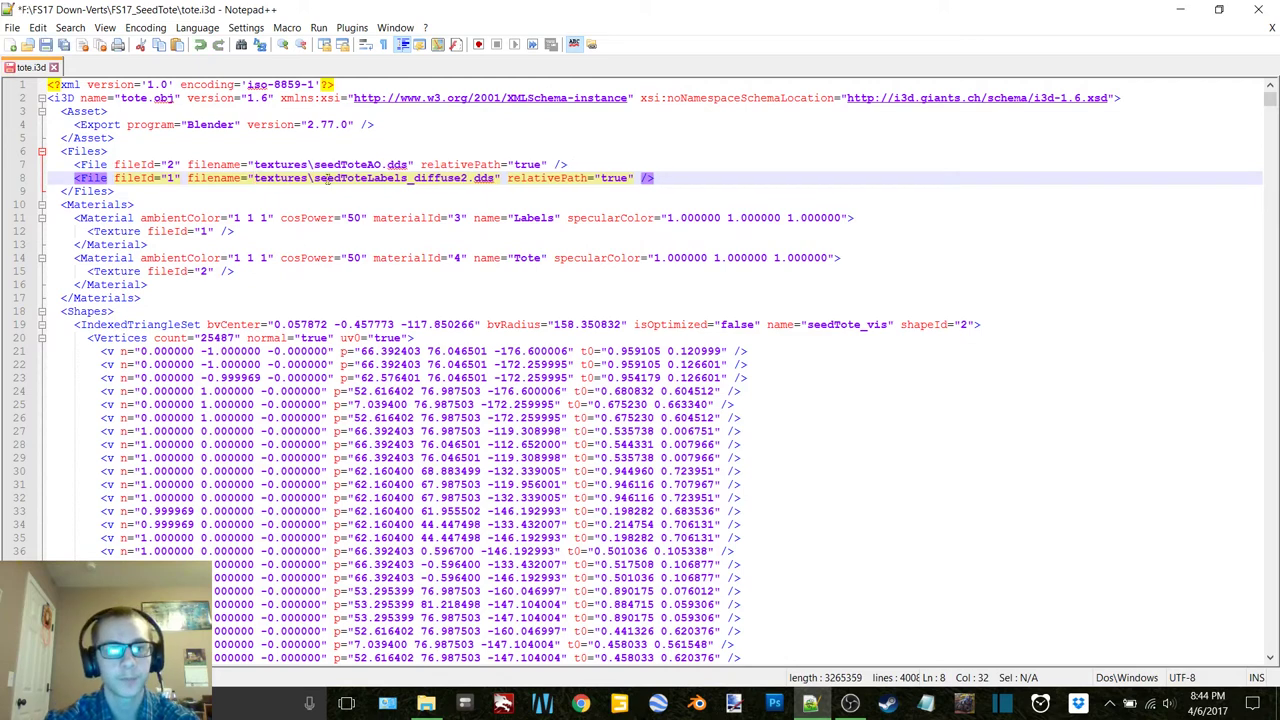
# Replace the backslash after textures with a forward slash in both file paths using a column selection.
pyautogui.click(315, 165)
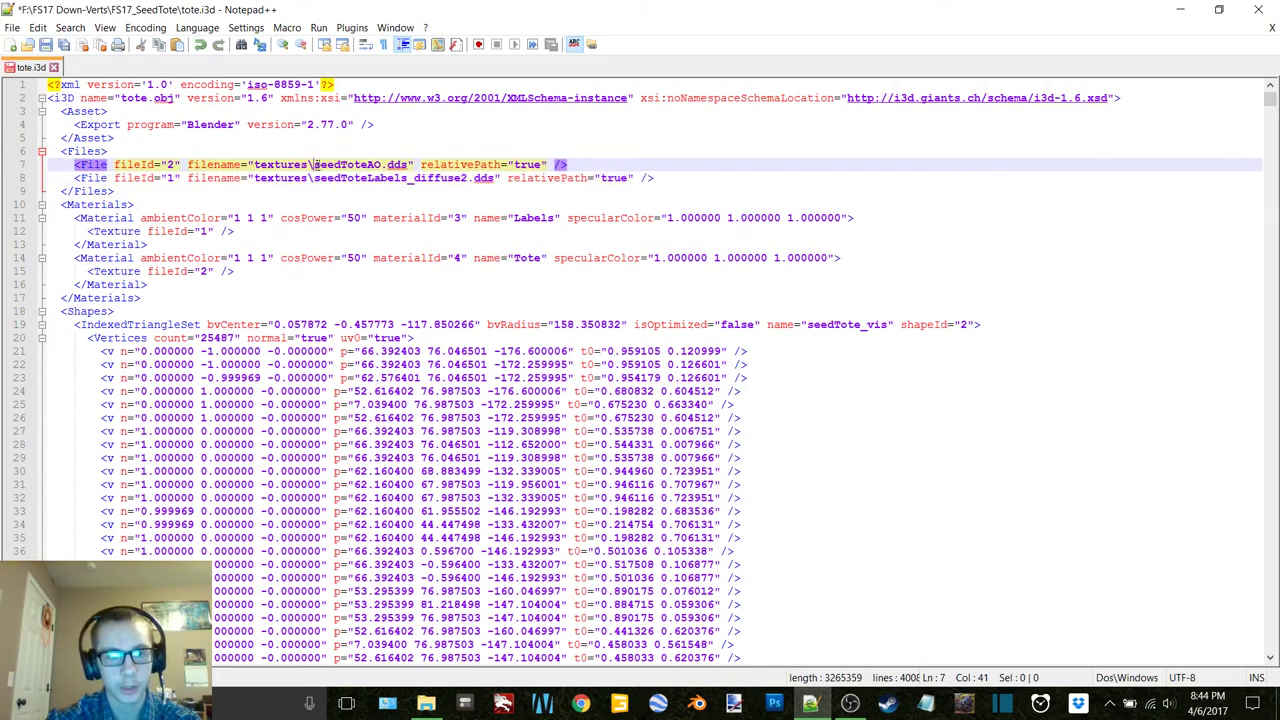
pyautogui.keyDown('alt'); pyautogui.moveTo(316, 165); pyautogui.dragTo(318, 175); pyautogui.keyUp('alt')
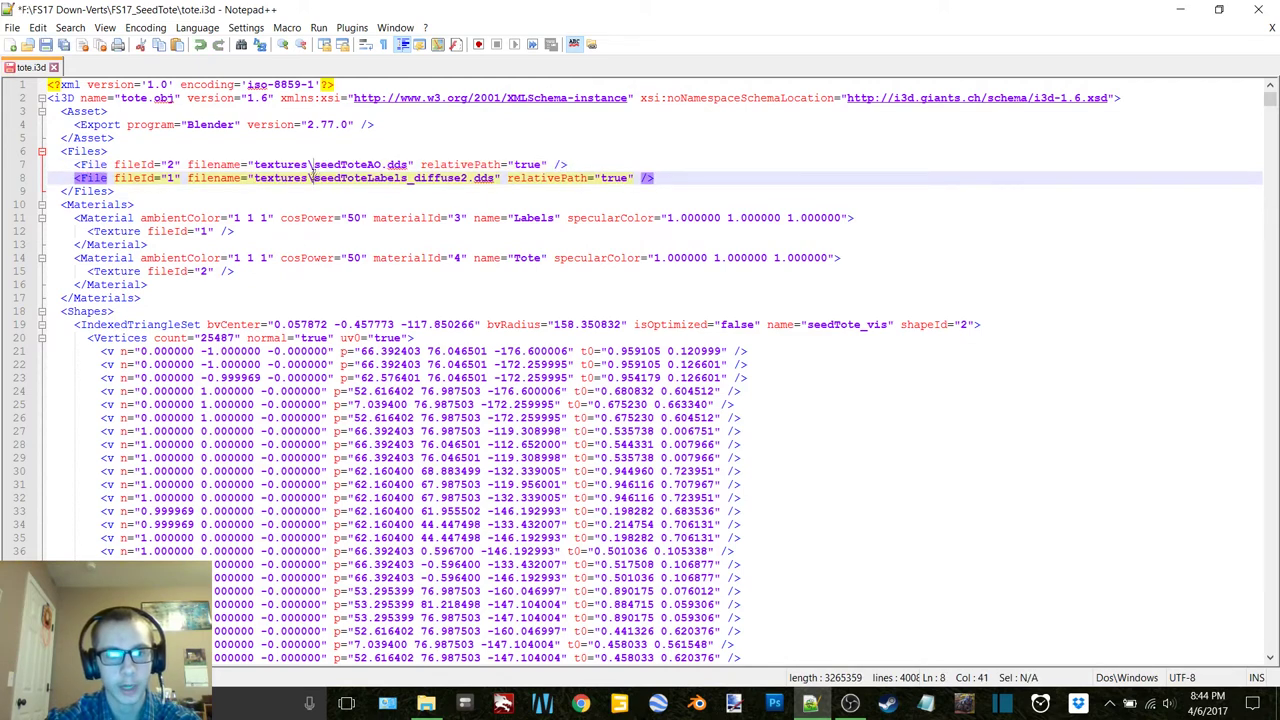
pyautogui.hotkey('alt', 'shift', 'Left')
pyautogui.write('/')
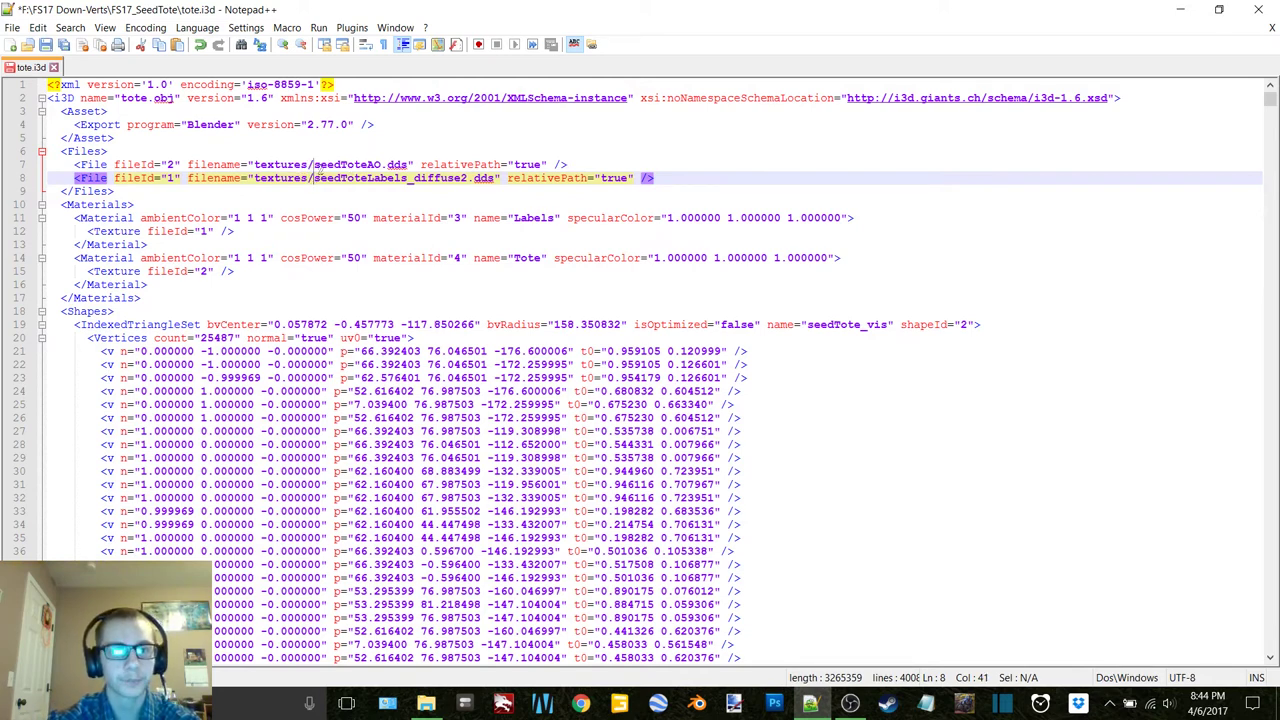
# Set cosPower to 10 for both the Labels and Tote materials.
pyautogui.doubleClick(354, 217)
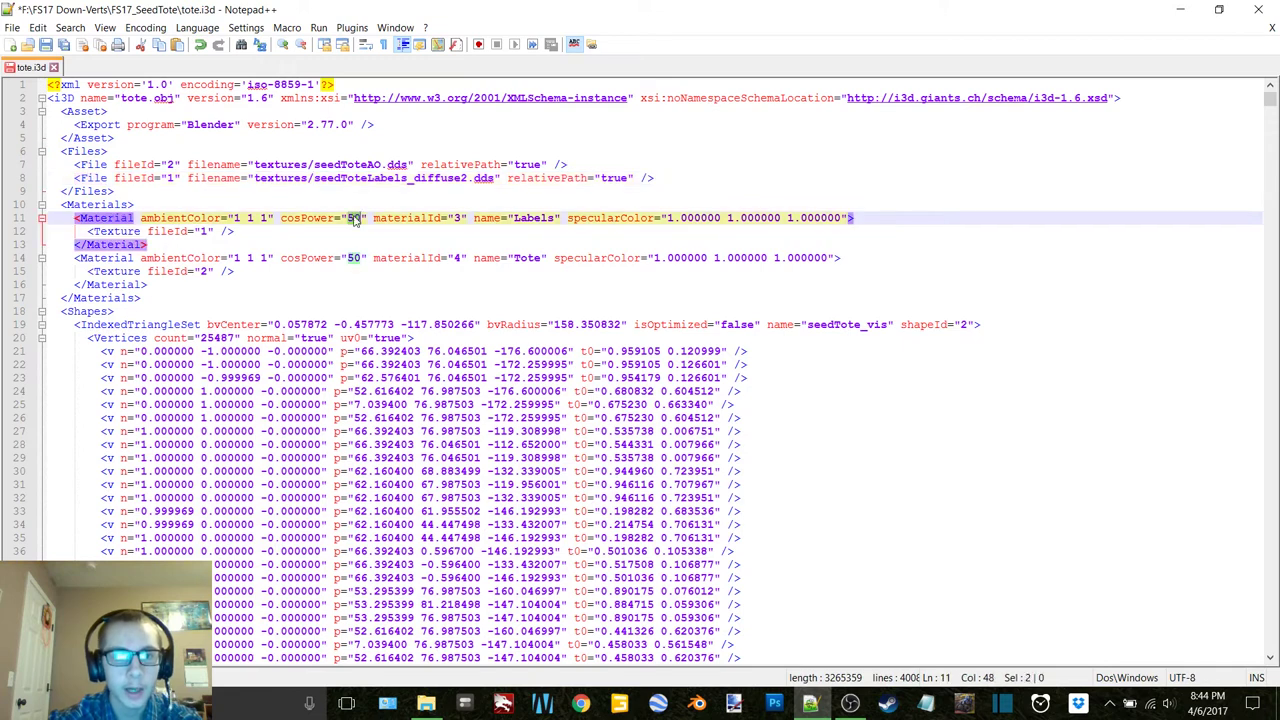
pyautogui.write('10')
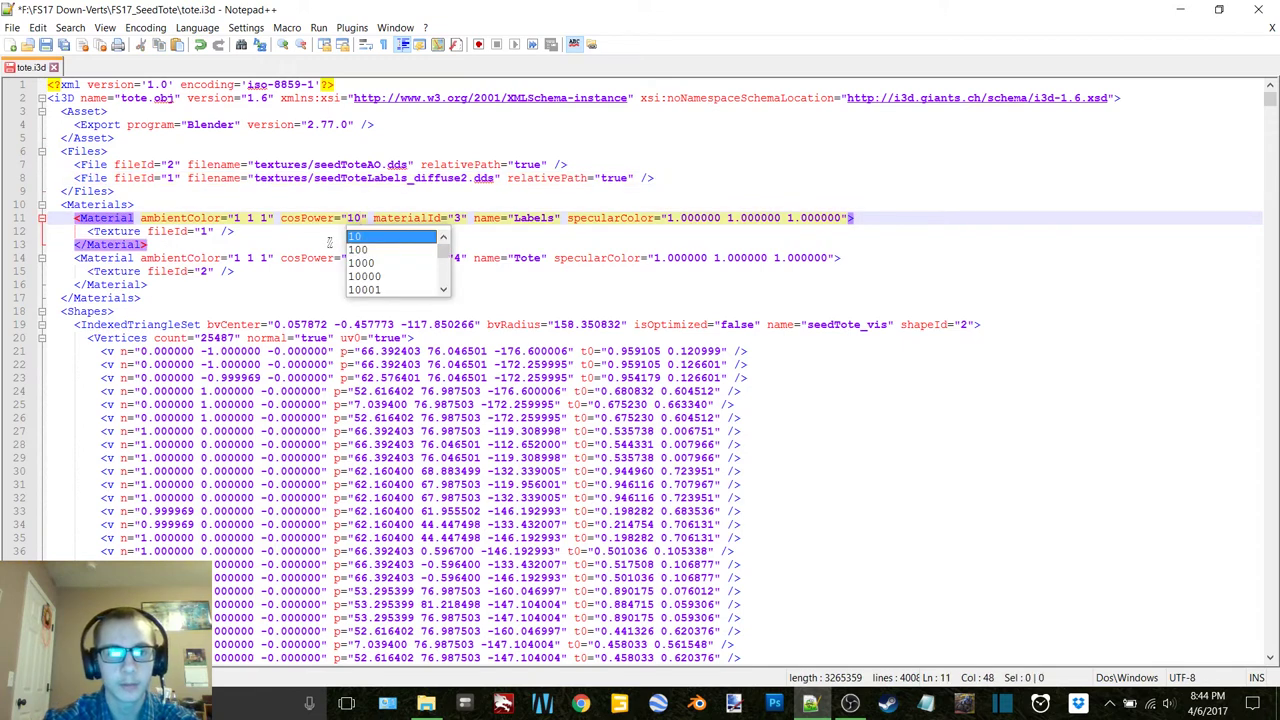
pyautogui.doubleClick(354, 257)
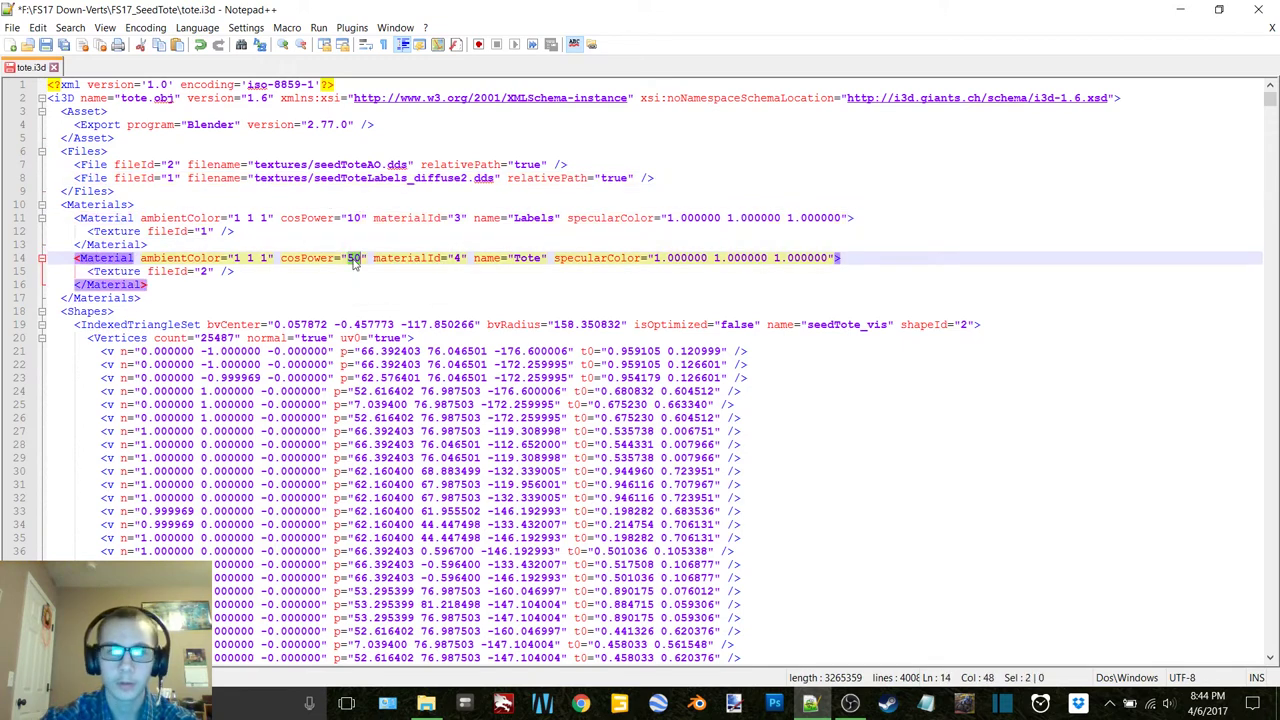
pyautogui.write('10')
# Set specularColor to 0 0 0 for both the Labels and Tote materials.
pyautogui.moveTo(838, 217); pyautogui.dragTo(666, 218)
pyautogui.write('0 0 0')
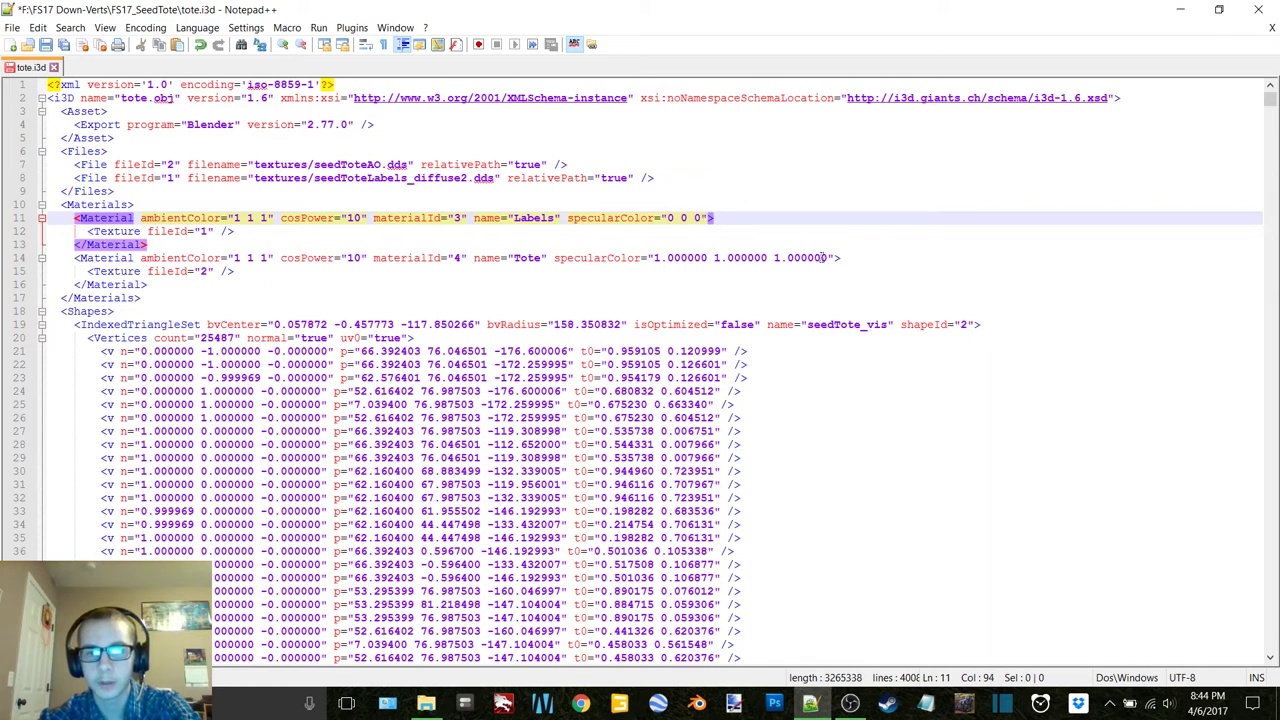
pyautogui.moveTo(826, 258); pyautogui.dragTo(772, 258)
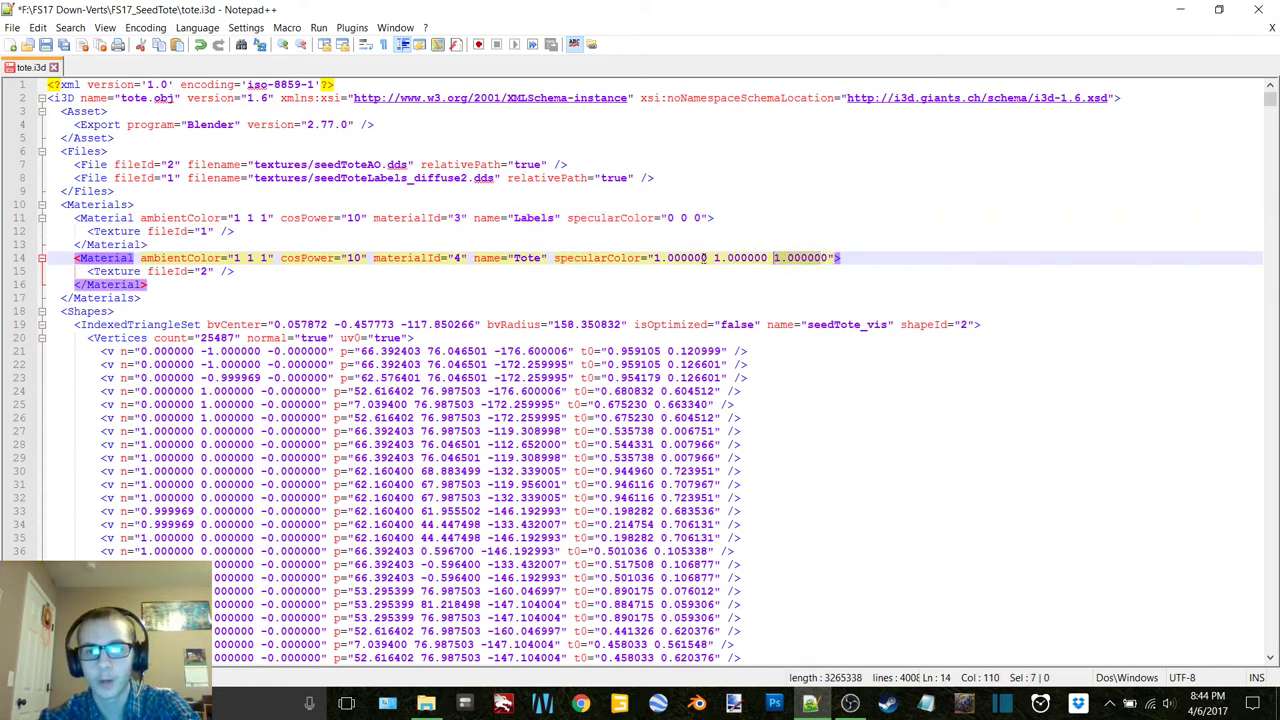
pyautogui.press('BackSpace')
pyautogui.moveTo(762, 259); pyautogui.dragTo(716, 266)
pyautogui.press('BackSpace')
pyautogui.hotkey('ctrl', 'z')
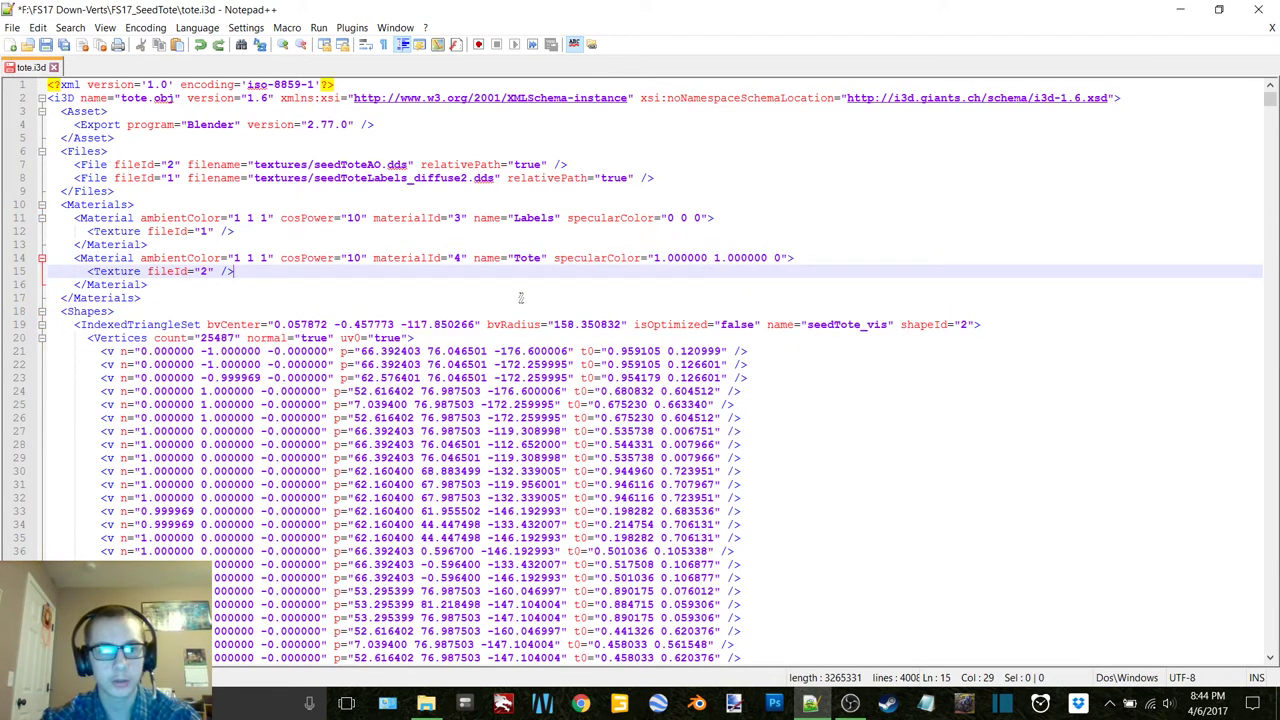
pyautogui.moveTo(761, 258); pyautogui.dragTo(655, 258)
pyautogui.press('BackSpace')
pyautogui.press('BackSpace')
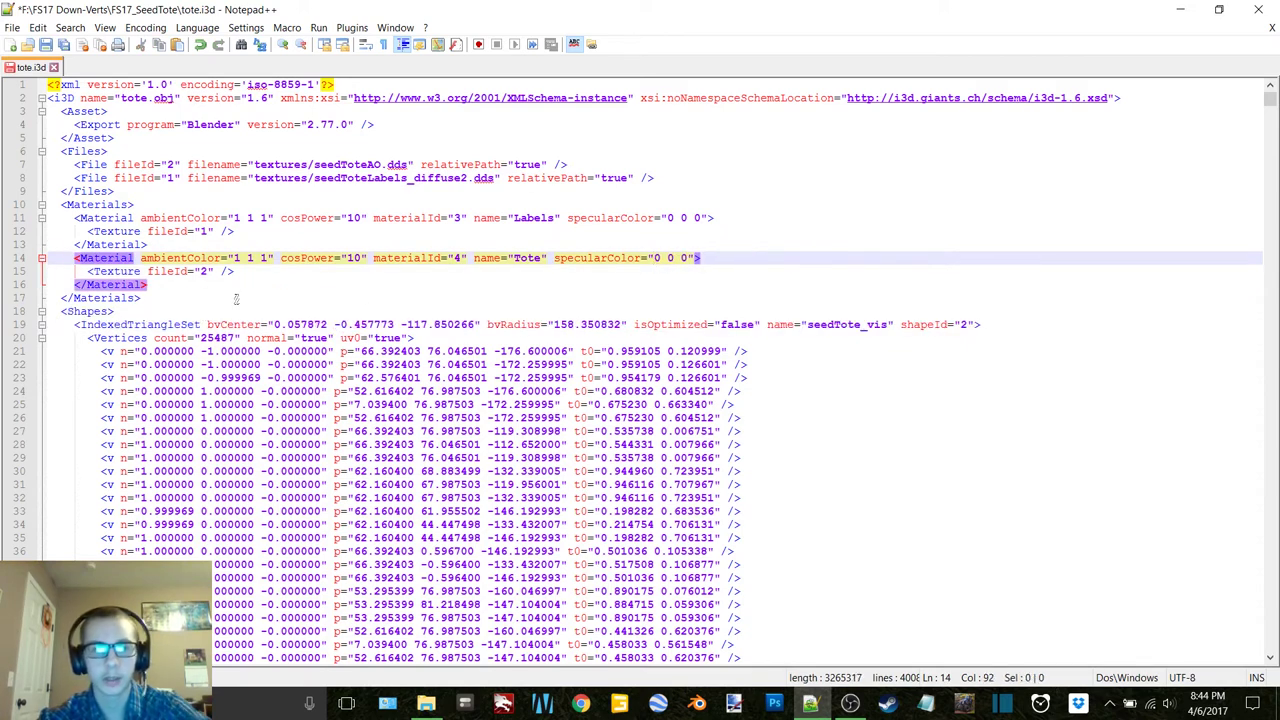
pyautogui.click(416, 285)
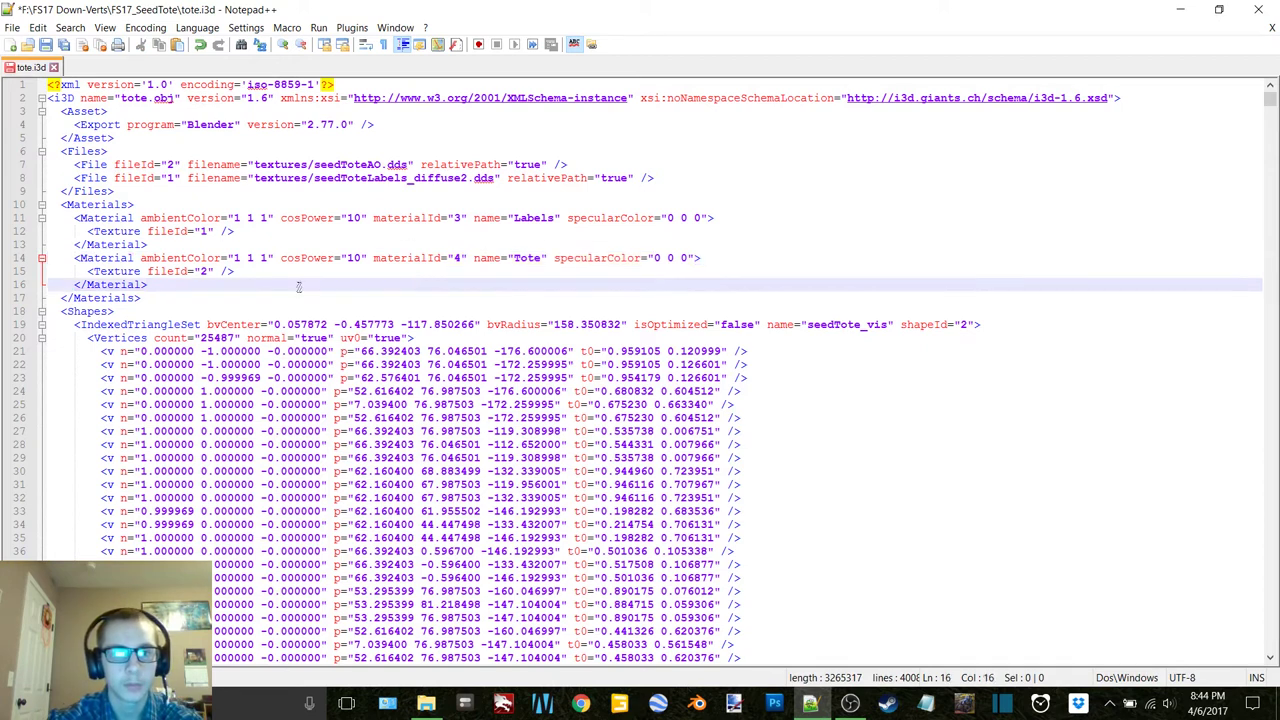
# Close tote.i3d with its changes saved and exit the text editor.
pyautogui.click(1272, 28)
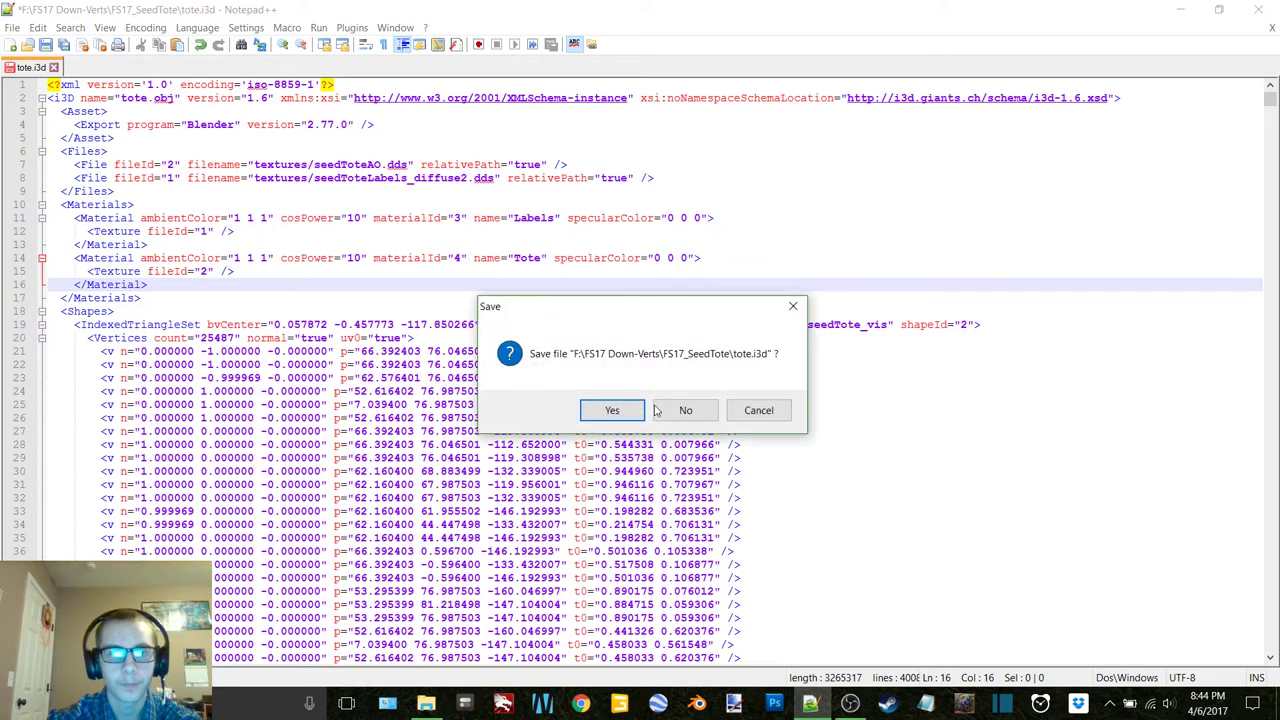
pyautogui.click(622, 412)
pyautogui.click(1258, 9)
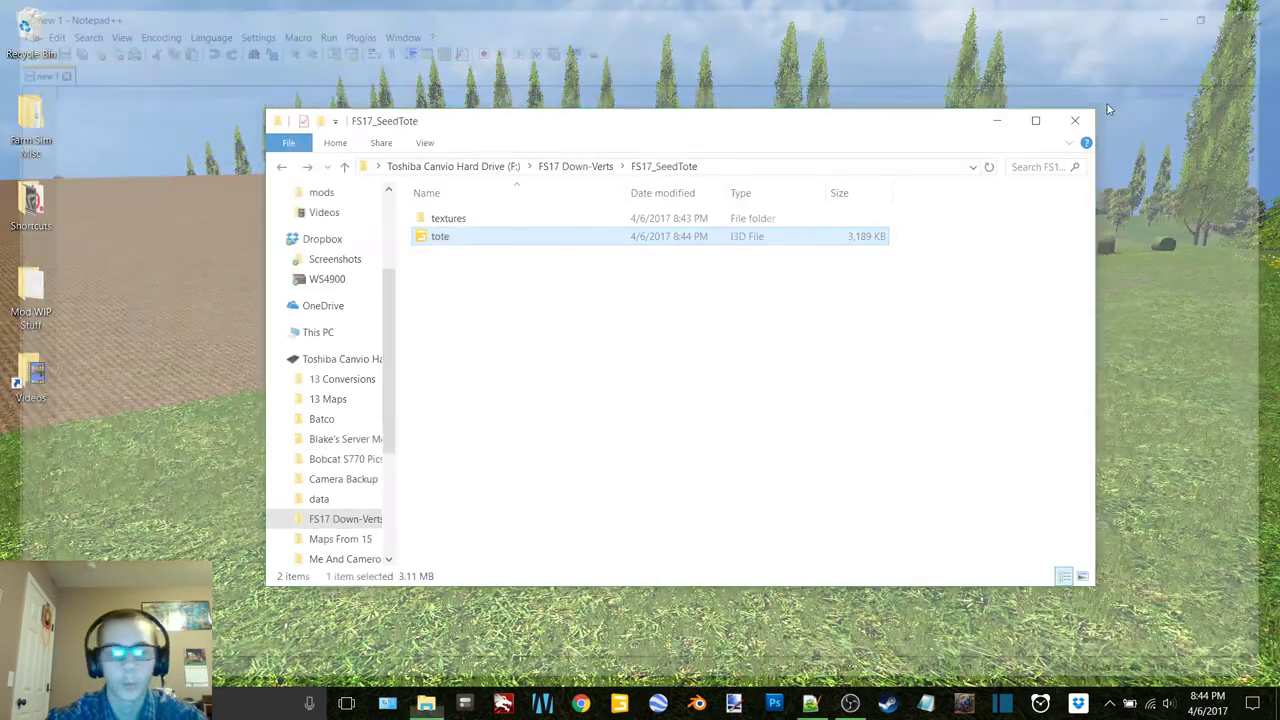
# Open tote.i3d from the FS17_SeedTote folder in GIANTS Editor 6.0.5, dismiss the welcome window and maximize the editor.
pyautogui.doubleClick(460, 238)
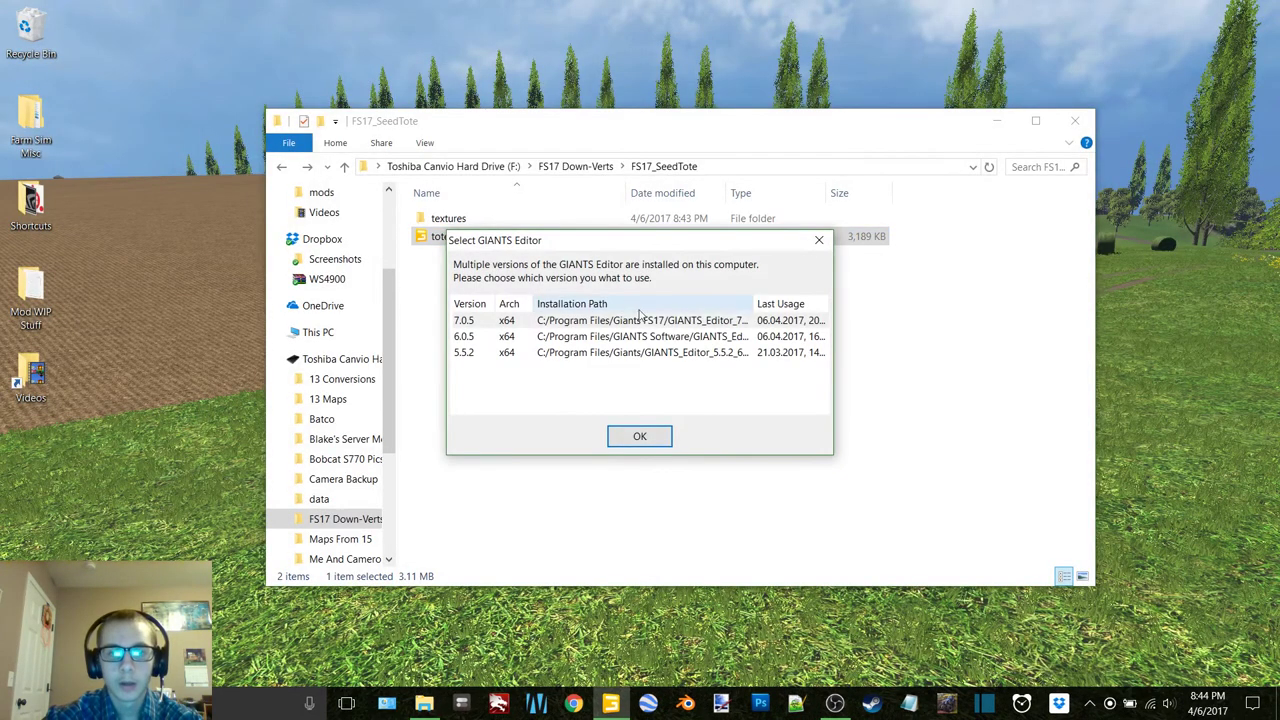
pyautogui.doubleClick(683, 341)
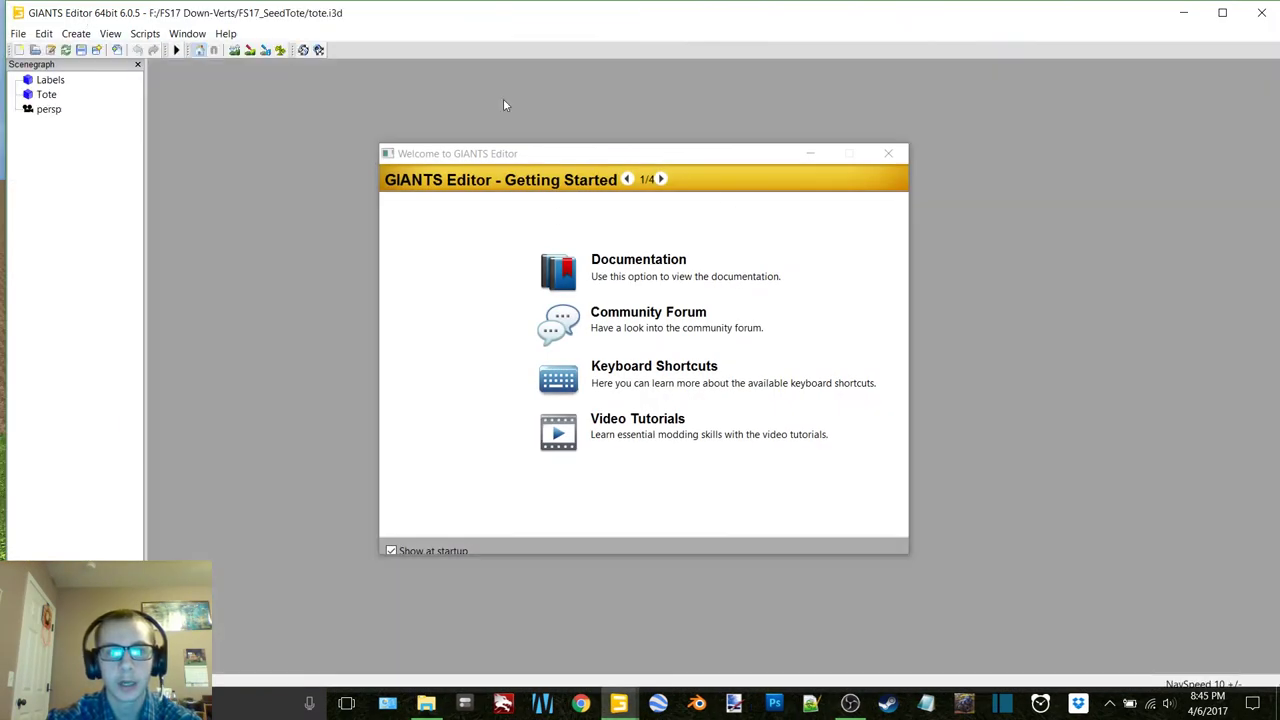
pyautogui.click(888, 153)
pyautogui.click(1222, 12)
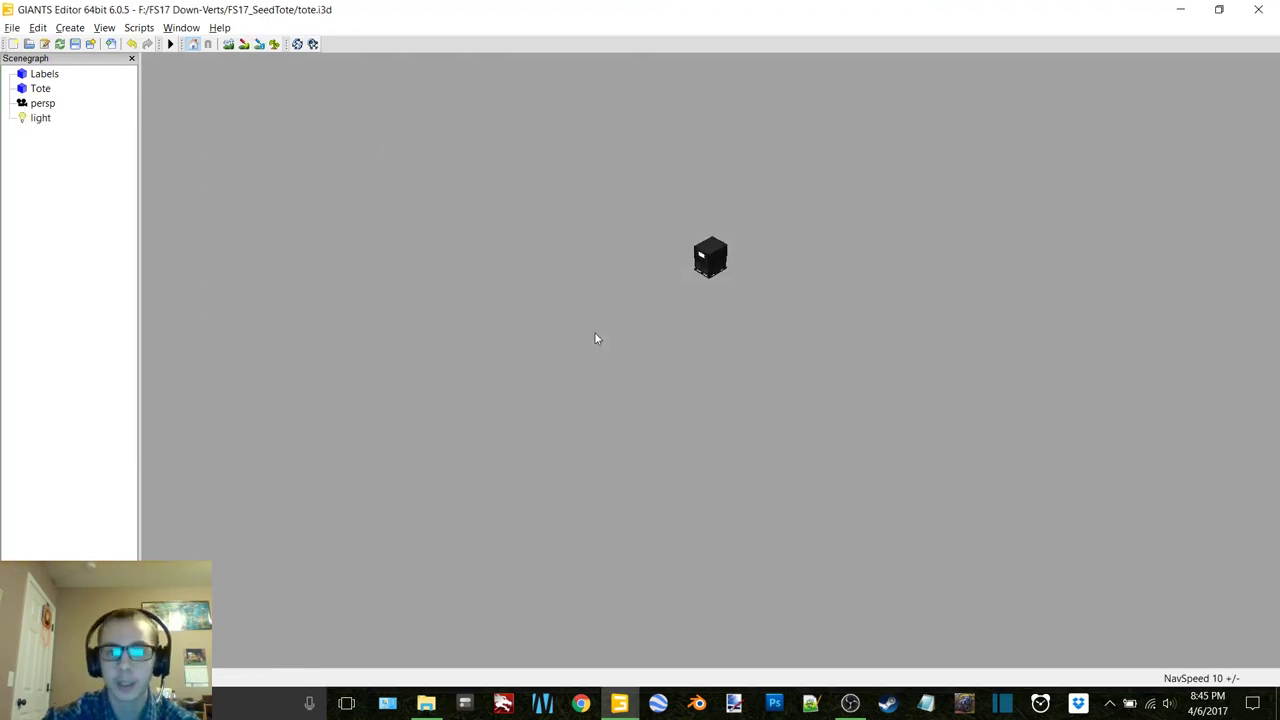
# Examine the tote's surfaces and its label up close from several angles to check how the textures display.
pyautogui.scroll(4, 718, 287)
pyautogui.keyDown('alt'); pyautogui.moveTo(649, 298); pyautogui.dragTo(651, 247); pyautogui.keyUp('alt')
pyautogui.scroll(2, 681, 292)
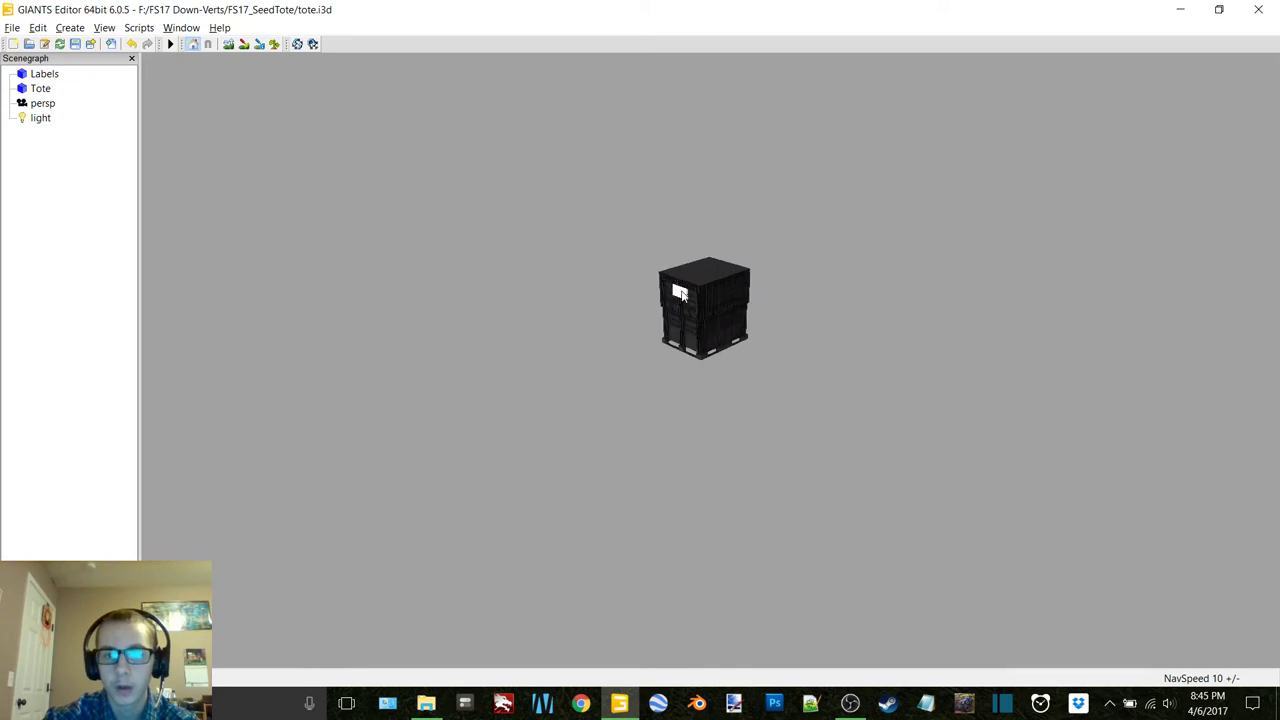
pyautogui.scroll(3, 652, 275)
pyautogui.keyDown('alt'); pyautogui.moveTo(638, 264); pyautogui.dragTo(642, 286, button='middle'); pyautogui.keyUp('alt')
pyautogui.scroll(5, 644, 286)
pyautogui.keyDown('alt'); pyautogui.moveTo(666, 278); pyautogui.dragTo(1023, 281); pyautogui.keyUp('alt')
pyautogui.scroll(5, 600, 291)
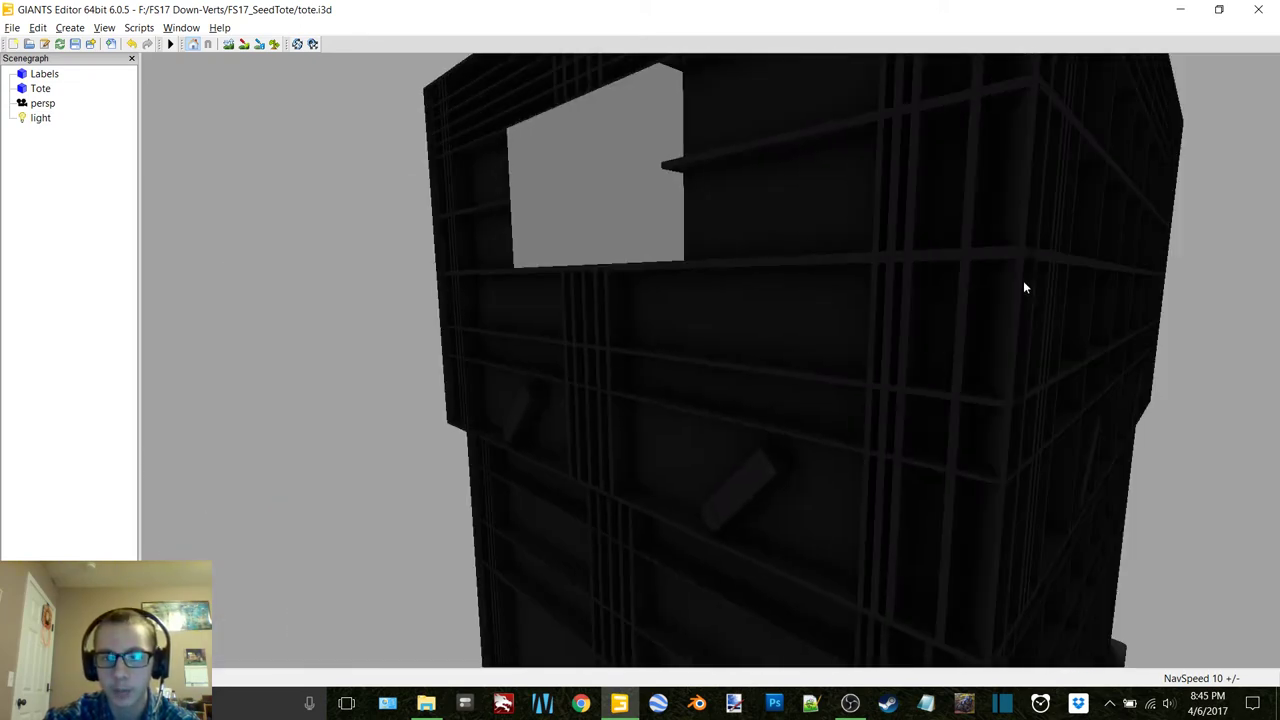
pyautogui.moveTo(1023, 288); pyautogui.dragTo(826, 347, button='right')
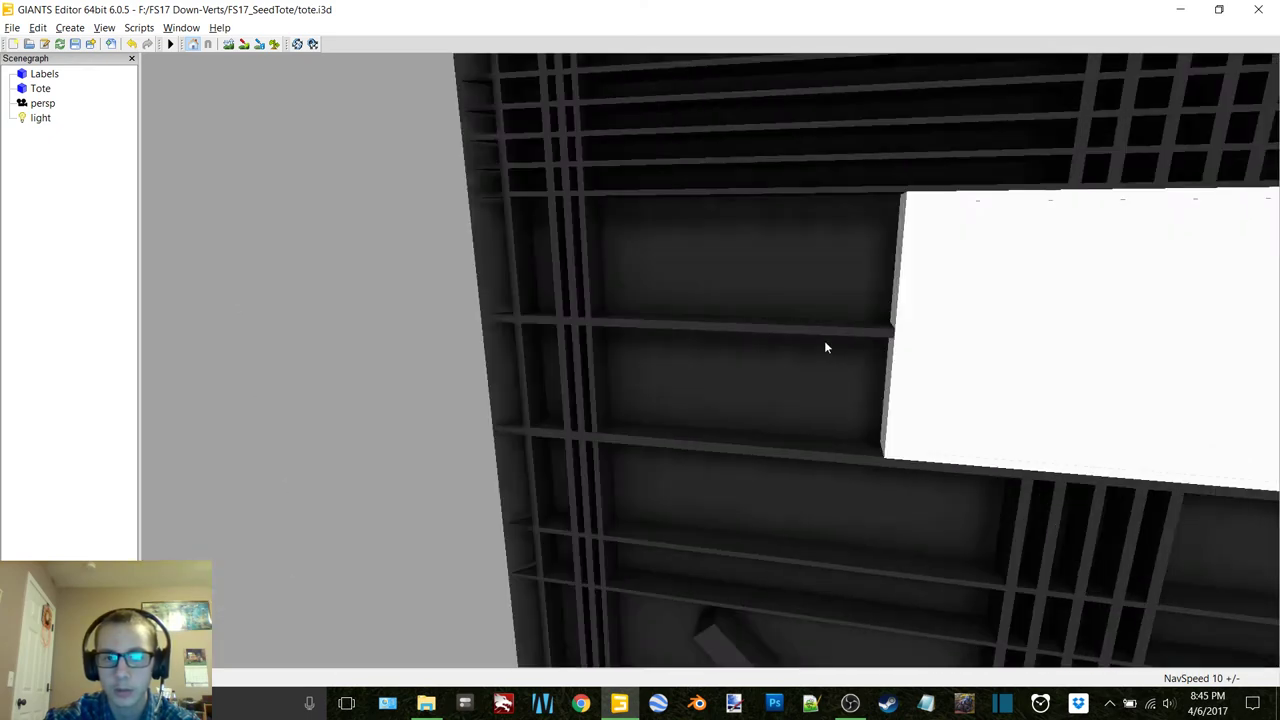
pyautogui.scroll(-5, 828, 338)
pyautogui.keyDown('alt'); pyautogui.moveTo(831, 331); pyautogui.dragTo(788, 311, button='middle'); pyautogui.keyUp('alt')
# Select the label mesh, check its attributes and the texture and color settings of the Labels material, and close both views.
pyautogui.click(760, 351)
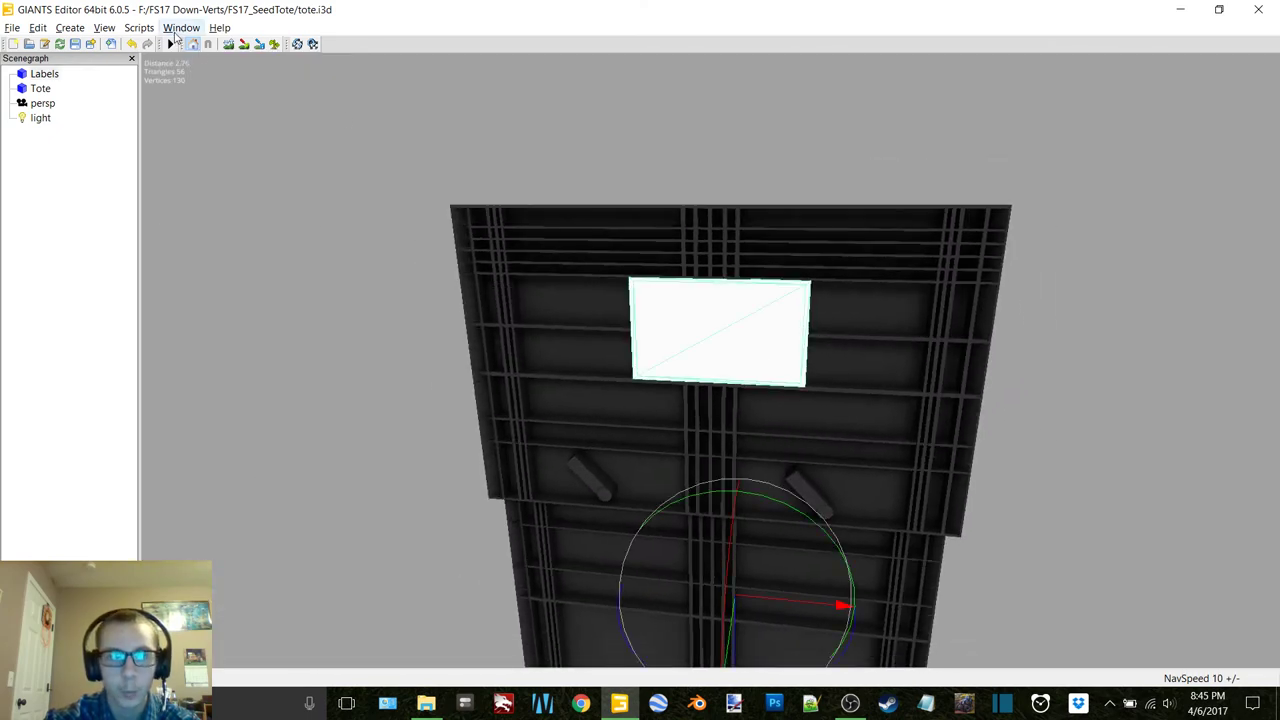
pyautogui.click(180, 28)
pyautogui.click(205, 61)
pyautogui.click(177, 28)
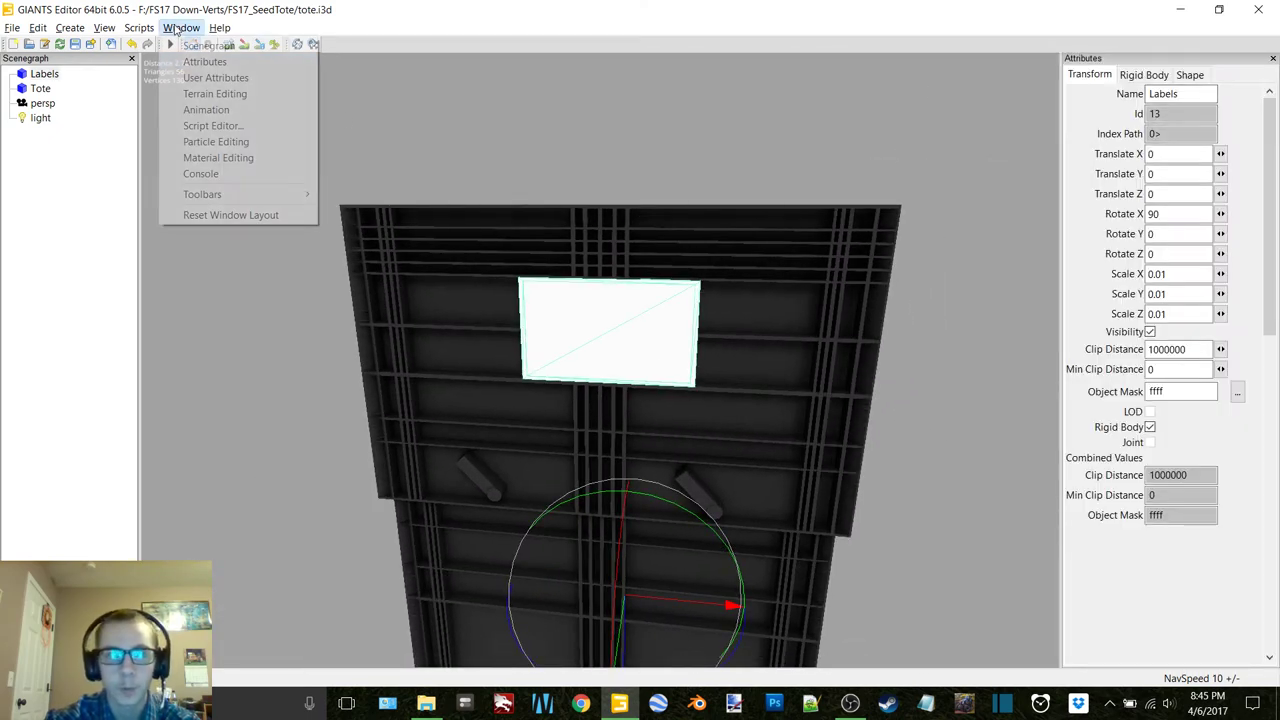
pyautogui.click(220, 157)
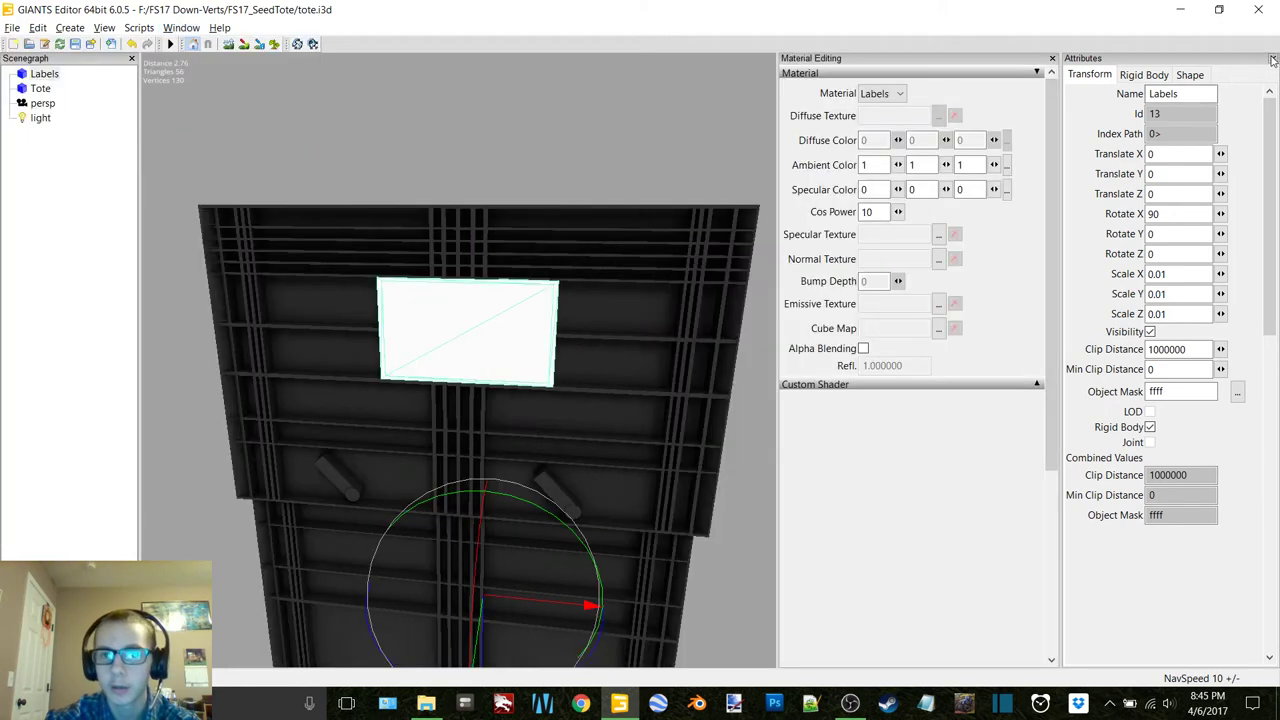
pyautogui.click(1273, 59)
pyautogui.click(1272, 59)
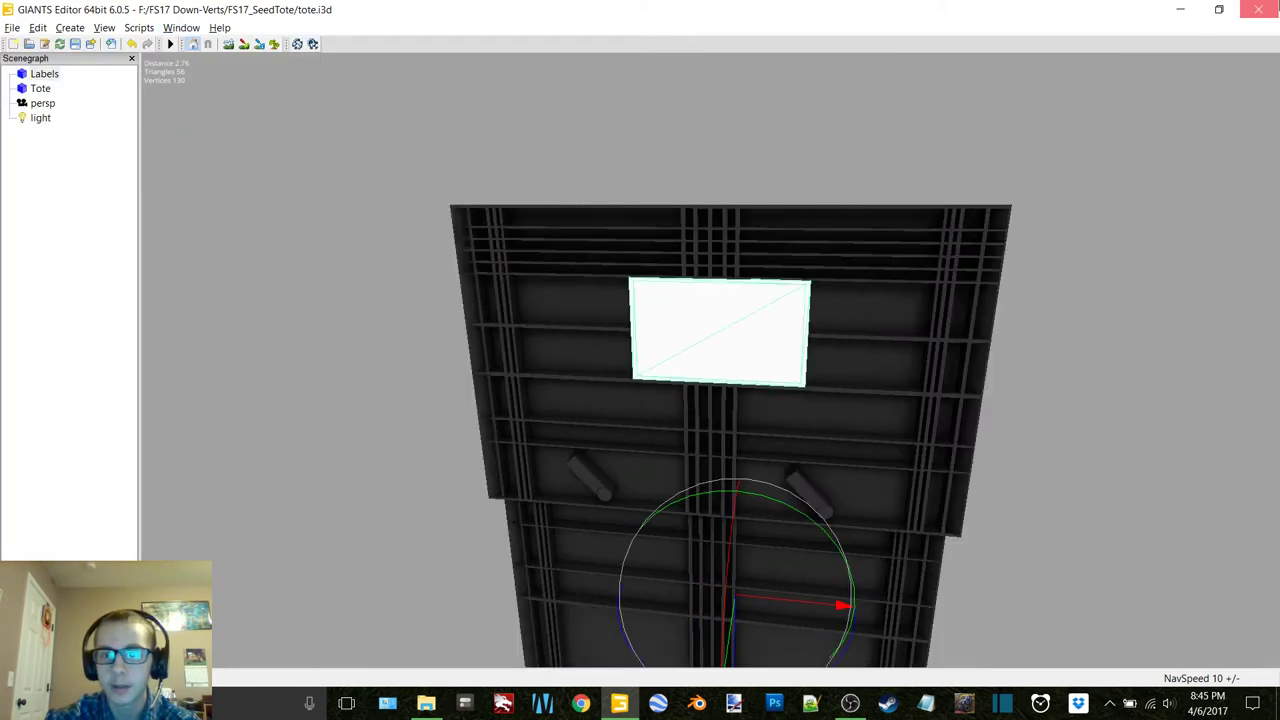
# Close GIANTS Editor and move the tote OBJ file from the FS17_SeedTote folder to the Recycle Bin.
pyautogui.click(1258, 9)
pyautogui.click(686, 349)
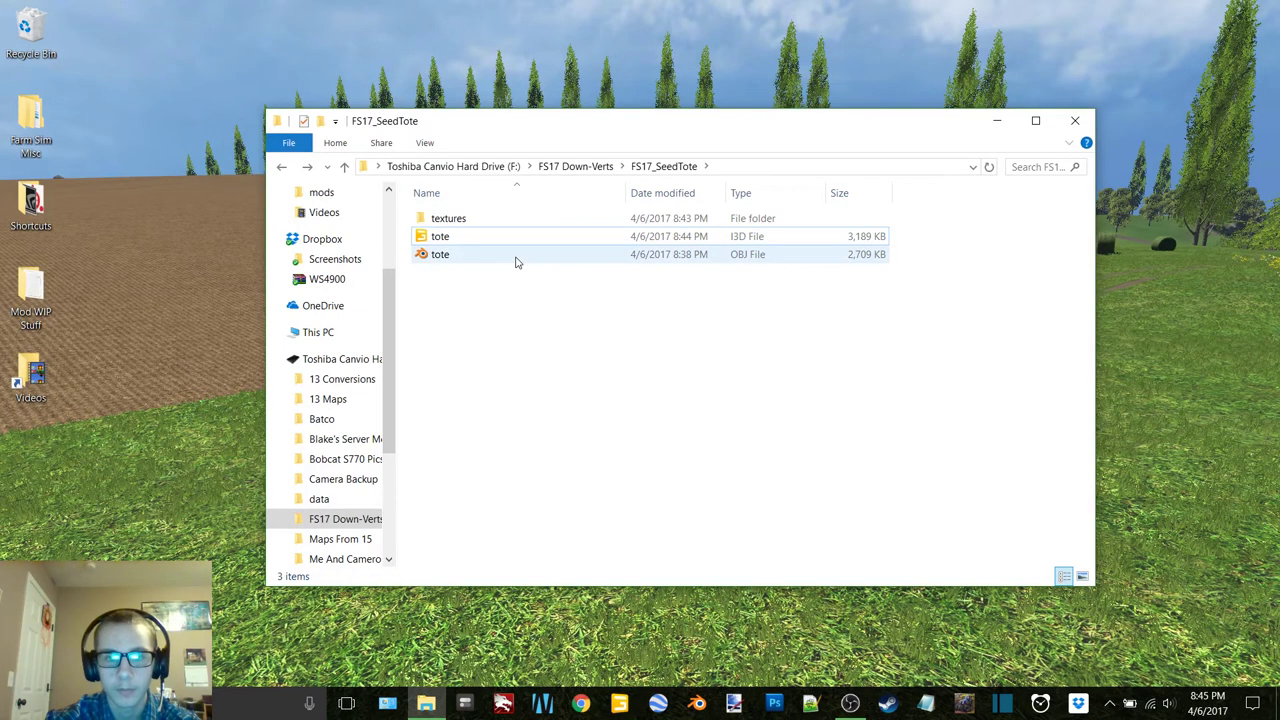
pyautogui.click(515, 258)
pyautogui.moveTo(589, 251); pyautogui.dragTo(24, 32)
# Open tote.i3d from the FS17_SeedTote folder for editing in Notepad++.
pyautogui.click(440, 236)
pyautogui.rightClick(441, 233)
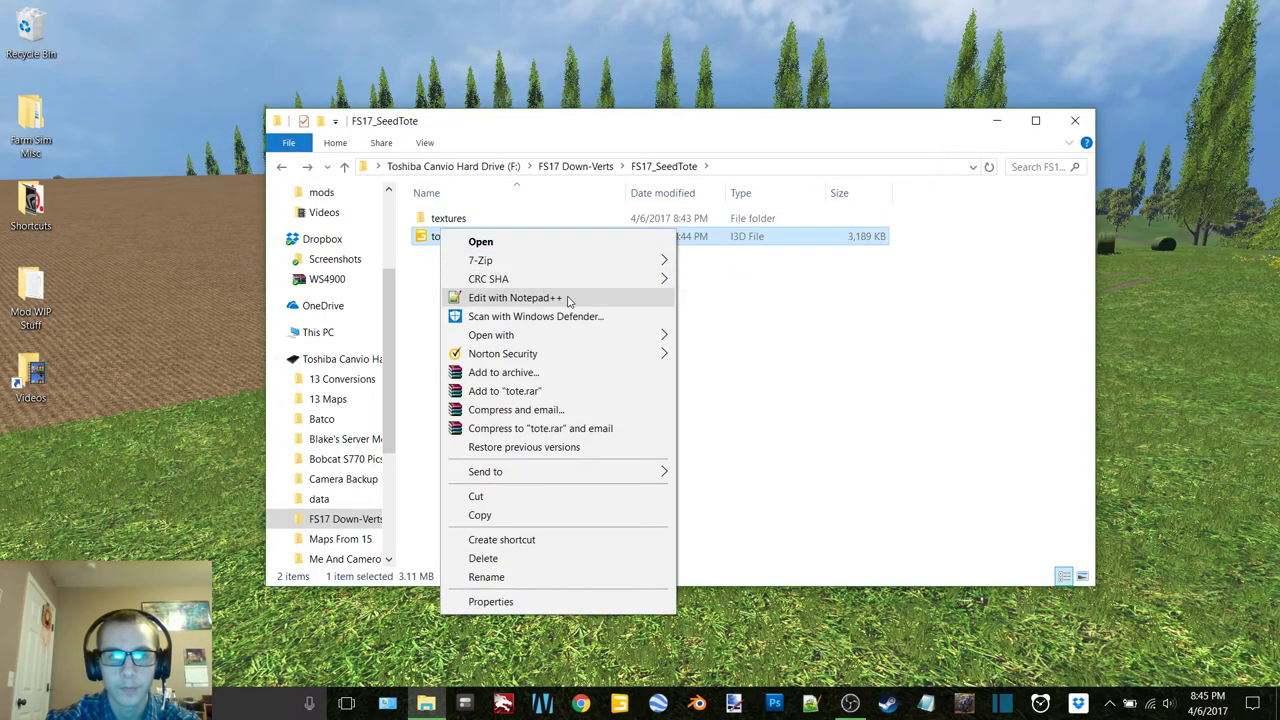
pyautogui.click(515, 298)
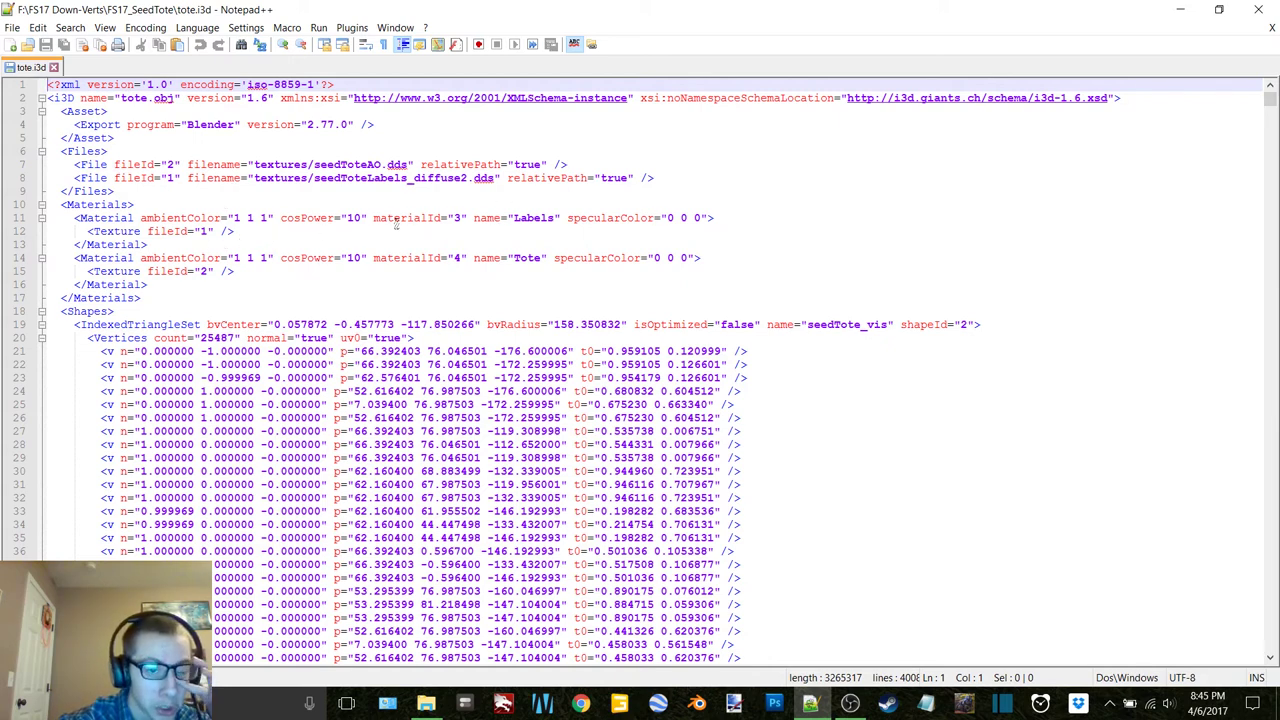
# Check the texture file entries and the Labels and Tote material definitions in tote.i3d for mistakes.
pyautogui.click(134, 188)
pyautogui.scroll(-5, 134, 188)
pyautogui.scroll(4, 200, 240)
pyautogui.moveTo(194, 218); pyautogui.dragTo(440, 564)
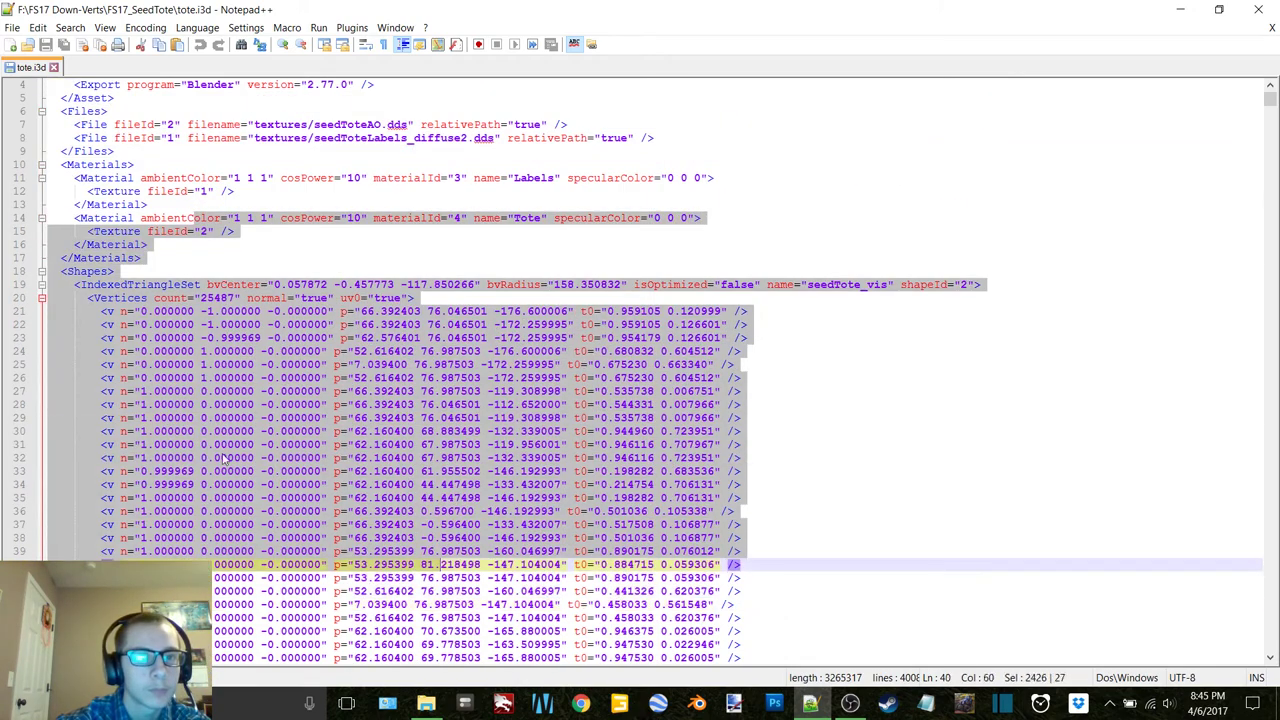
pyautogui.click(300, 351)
pyautogui.moveTo(430, 218); pyautogui.dragTo(700, 204)
pyautogui.click(70, 84)
pyautogui.click(232, 138)
pyautogui.click(14, 124)
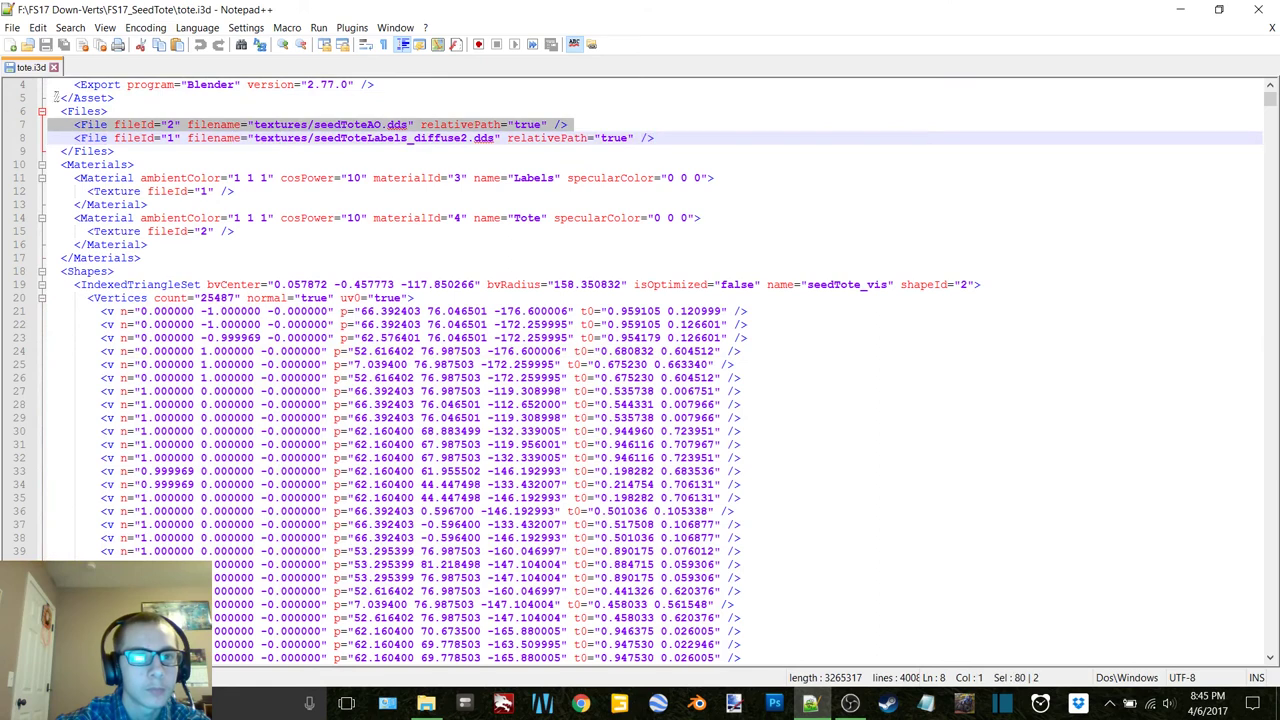
pyautogui.moveTo(56, 97); pyautogui.dragTo(60, 97)
pyautogui.click(60, 85)
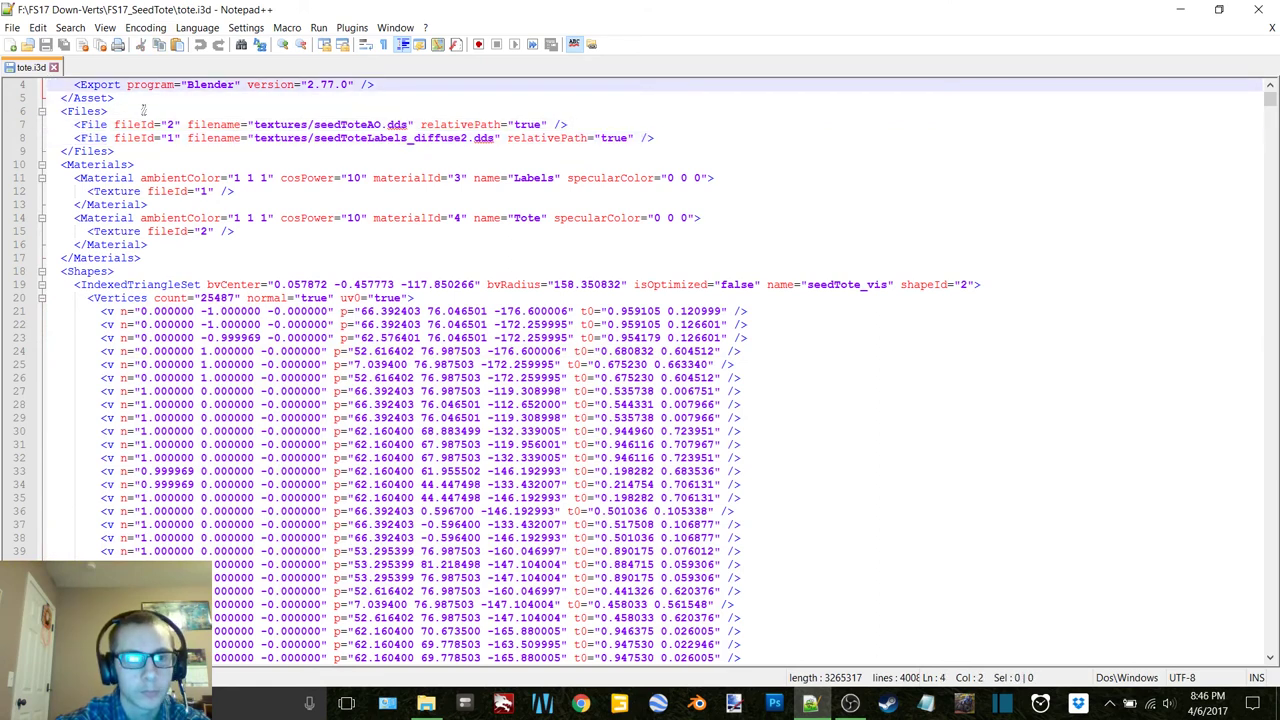
# Re-save tote.i3d with its contents unchanged and exit Notepad++.
pyautogui.write('z')
pyautogui.press('BackSpace')
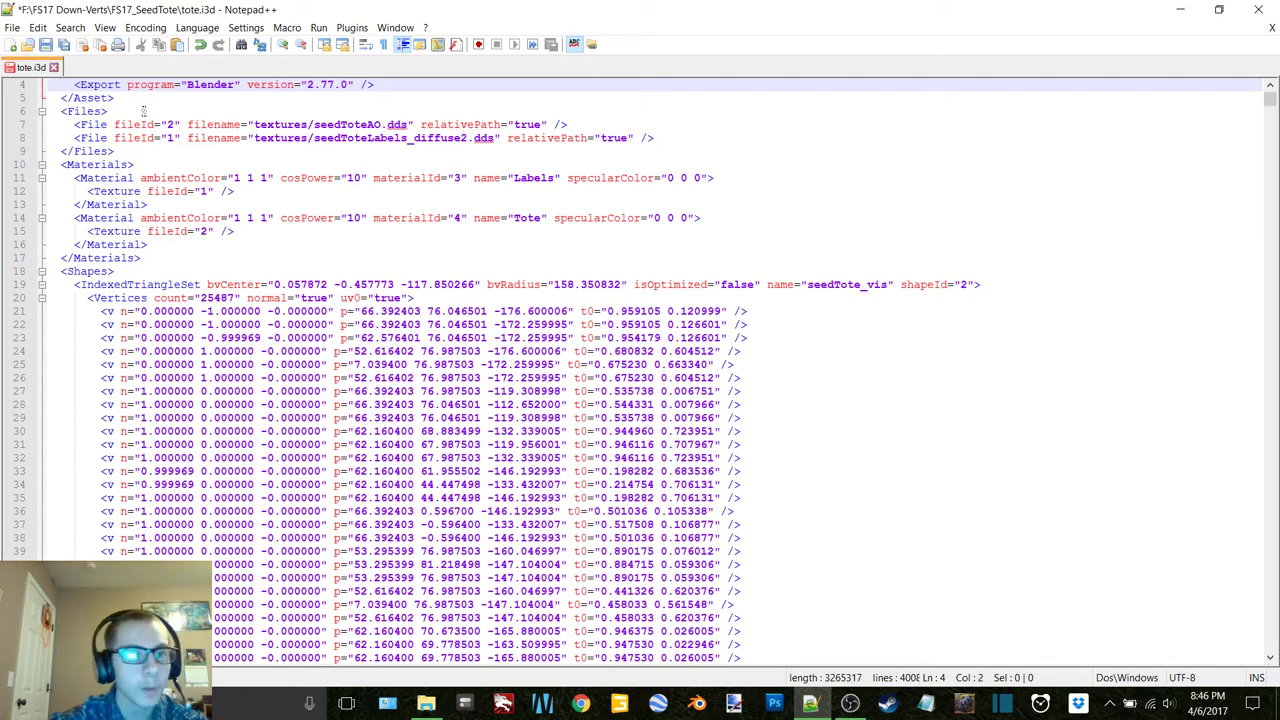
pyautogui.click(1268, 29)
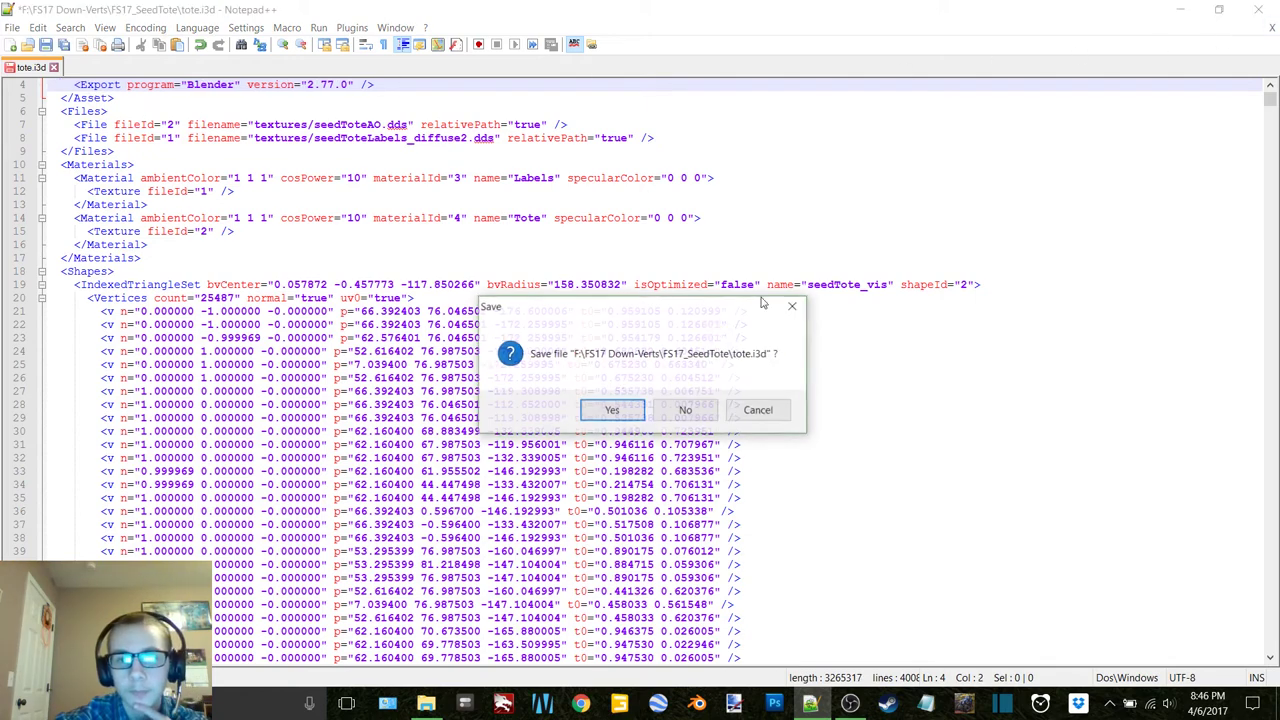
pyautogui.click(612, 410)
pyautogui.click(1260, 9)
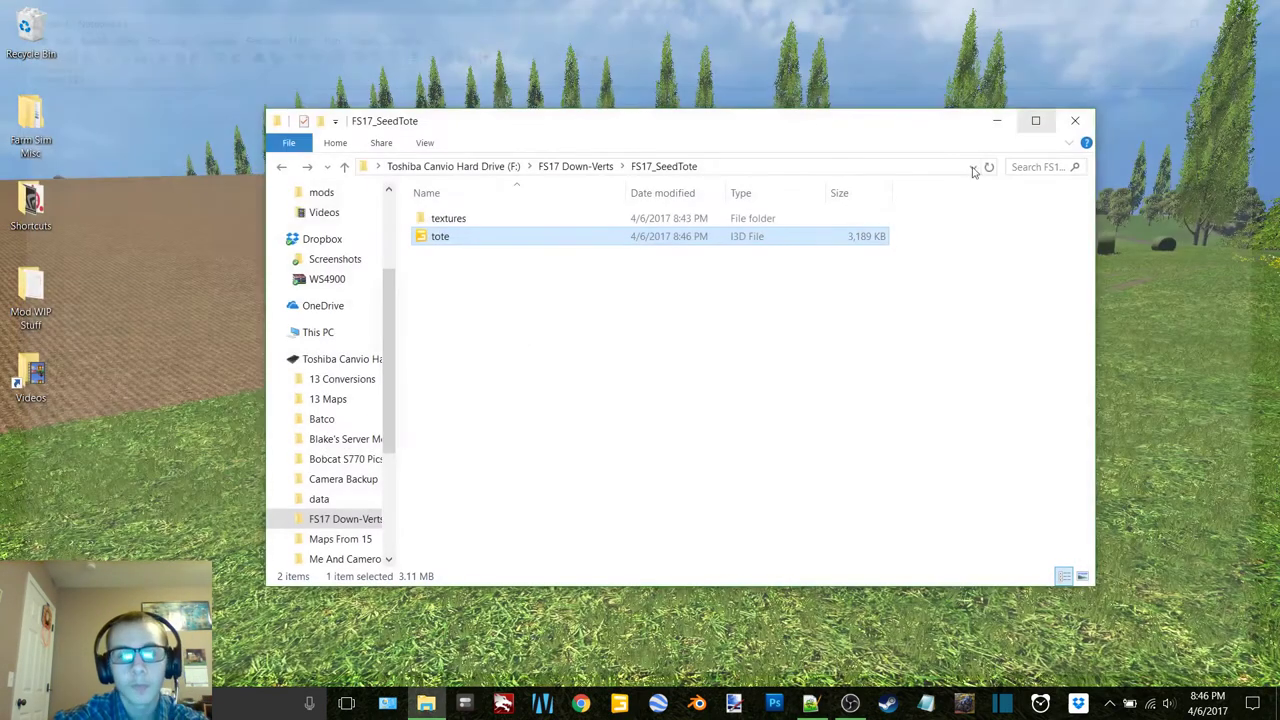
# Reopen tote.i3d in GIANTS Editor 6.0.5, dismiss the welcome window and maximize the editor.
pyautogui.doubleClick(467, 237)
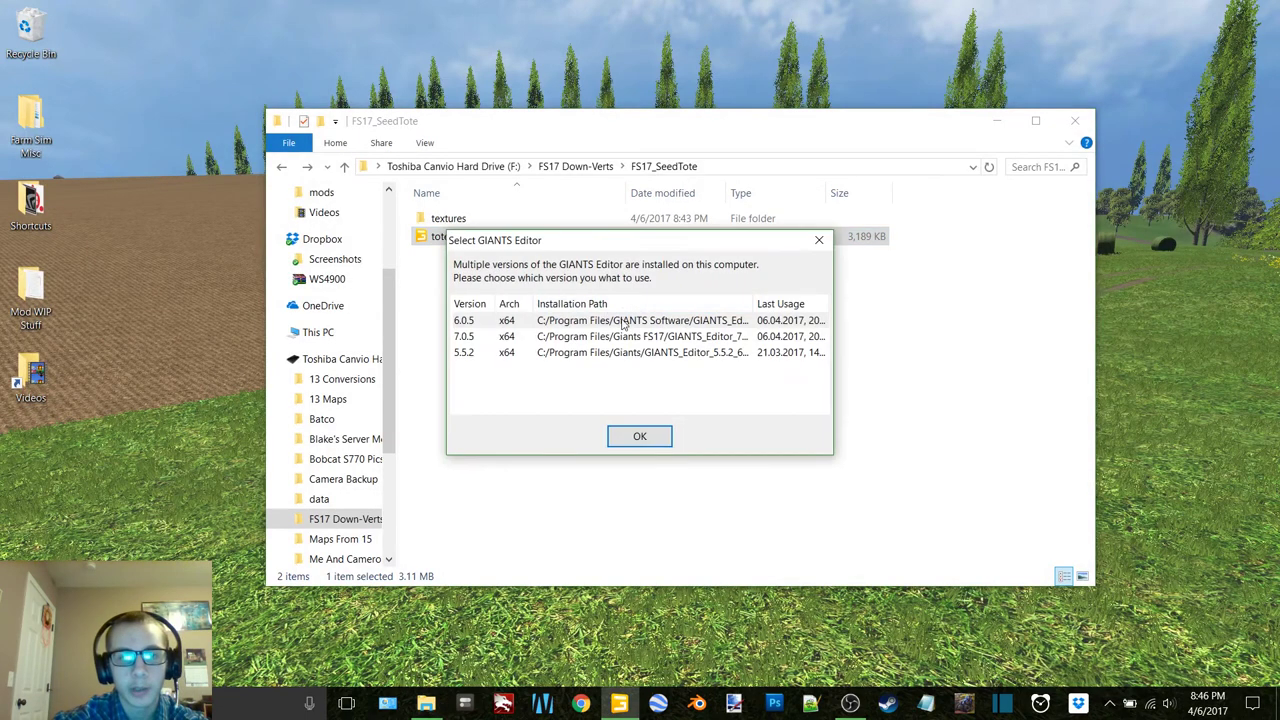
pyautogui.press('Return')
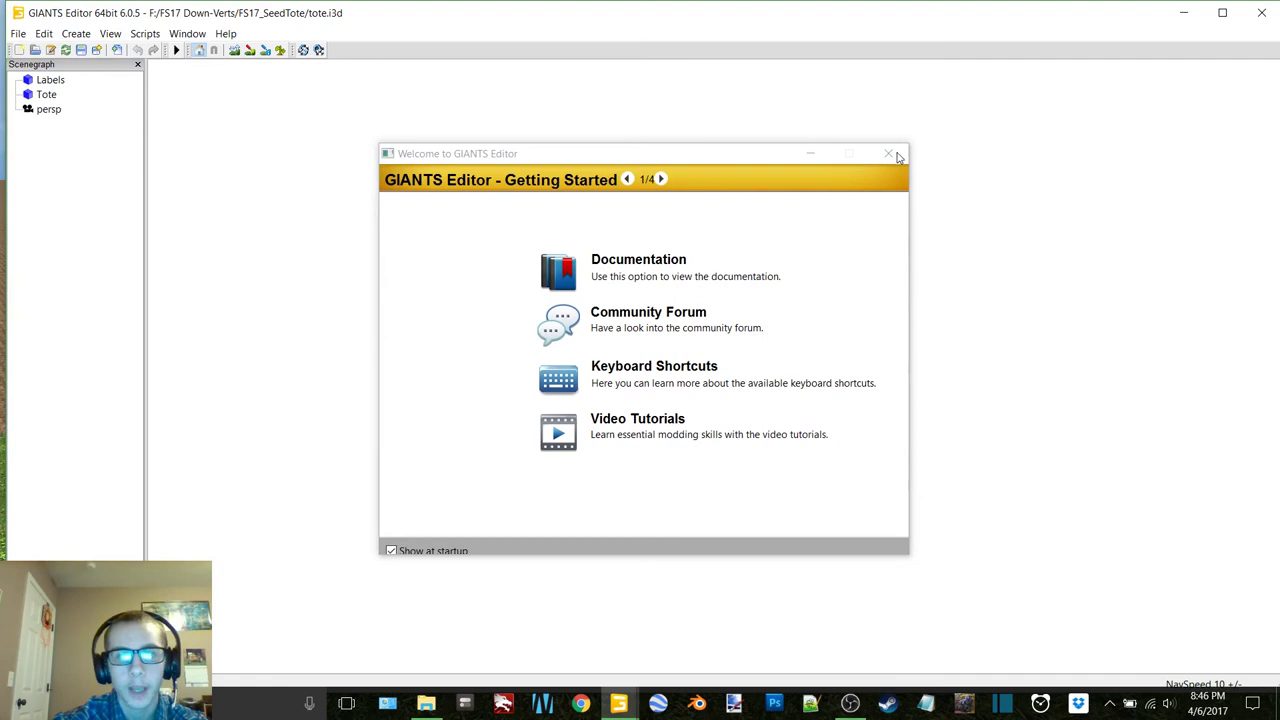
pyautogui.click(888, 154)
pyautogui.click(1221, 12)
# Select the Labels object, show its material settings and expand the Custom Shader section.
pyautogui.click(44, 74)
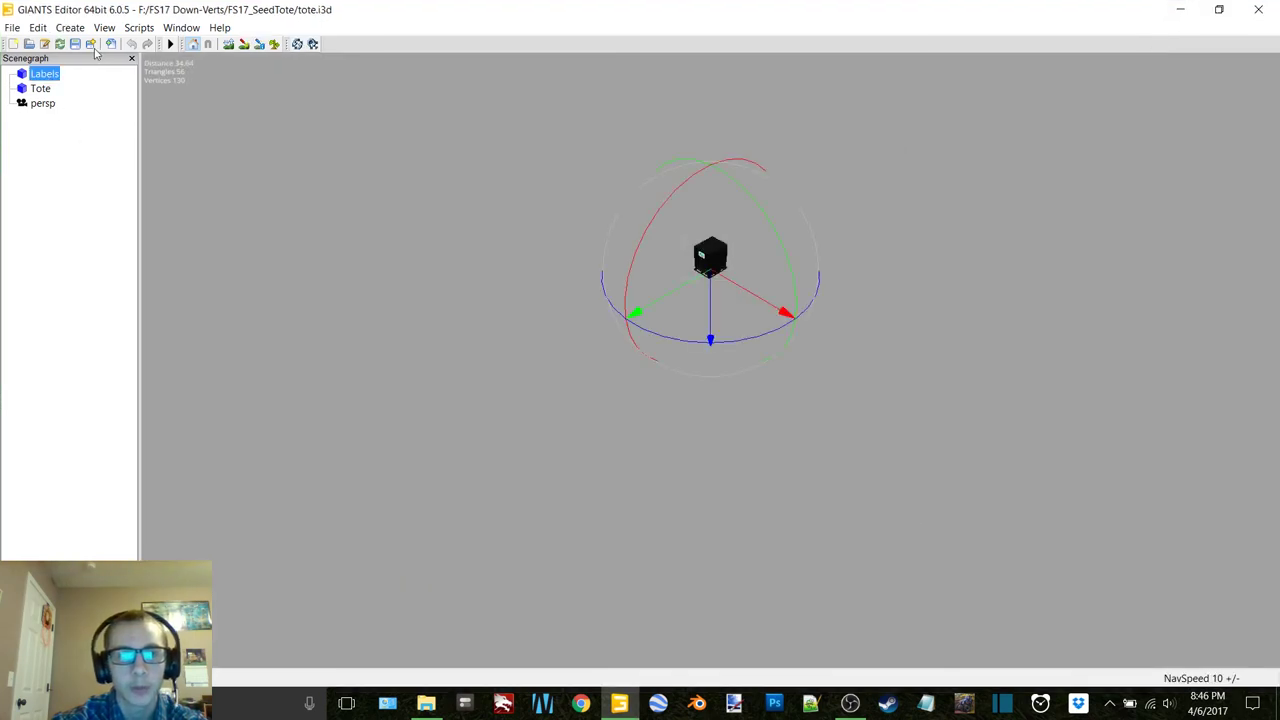
pyautogui.click(181, 27)
pyautogui.click(212, 140)
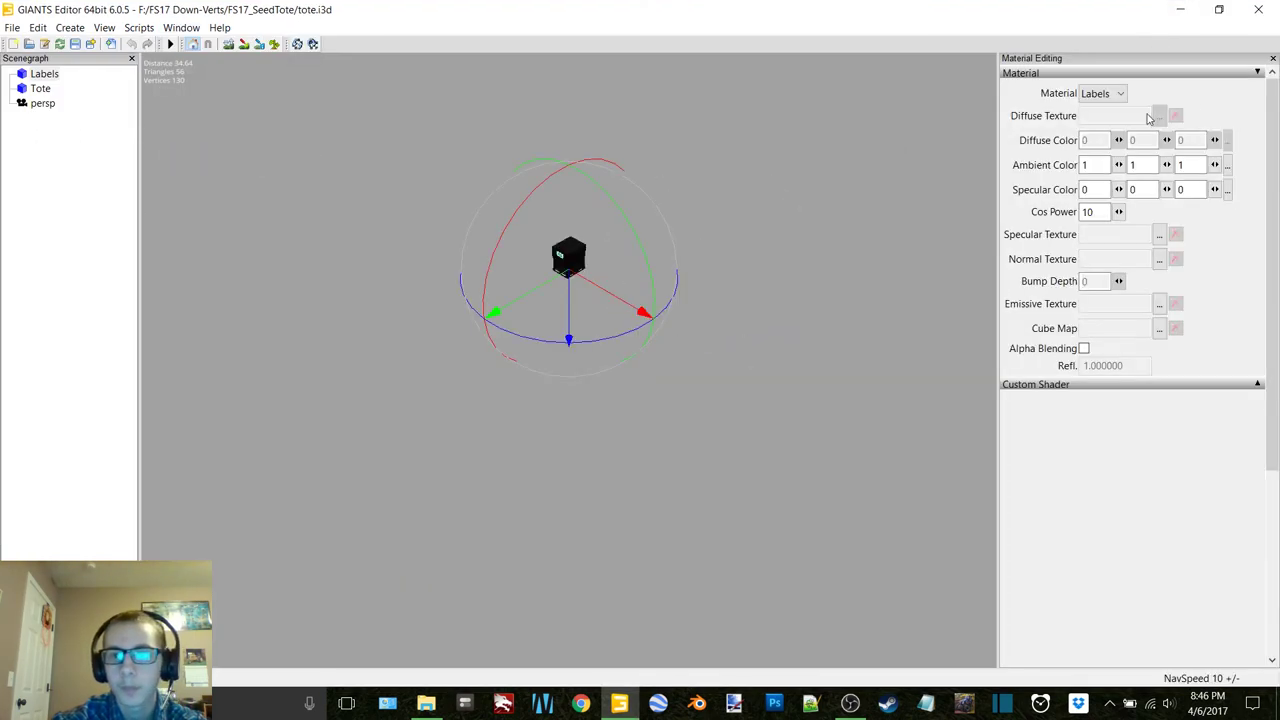
pyautogui.click(1258, 385)
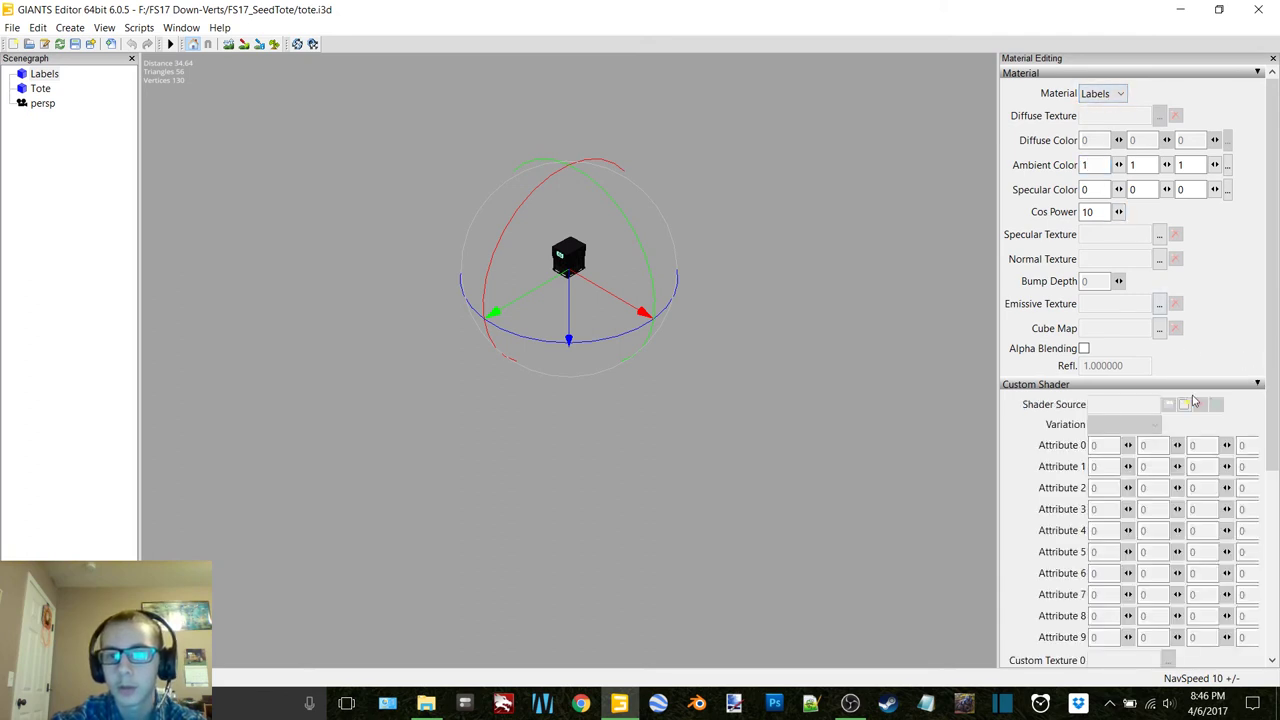
# Inspect the tote around its label area and add a light to the scene.
pyautogui.click(726, 251)
pyautogui.scroll(5, 646, 240)
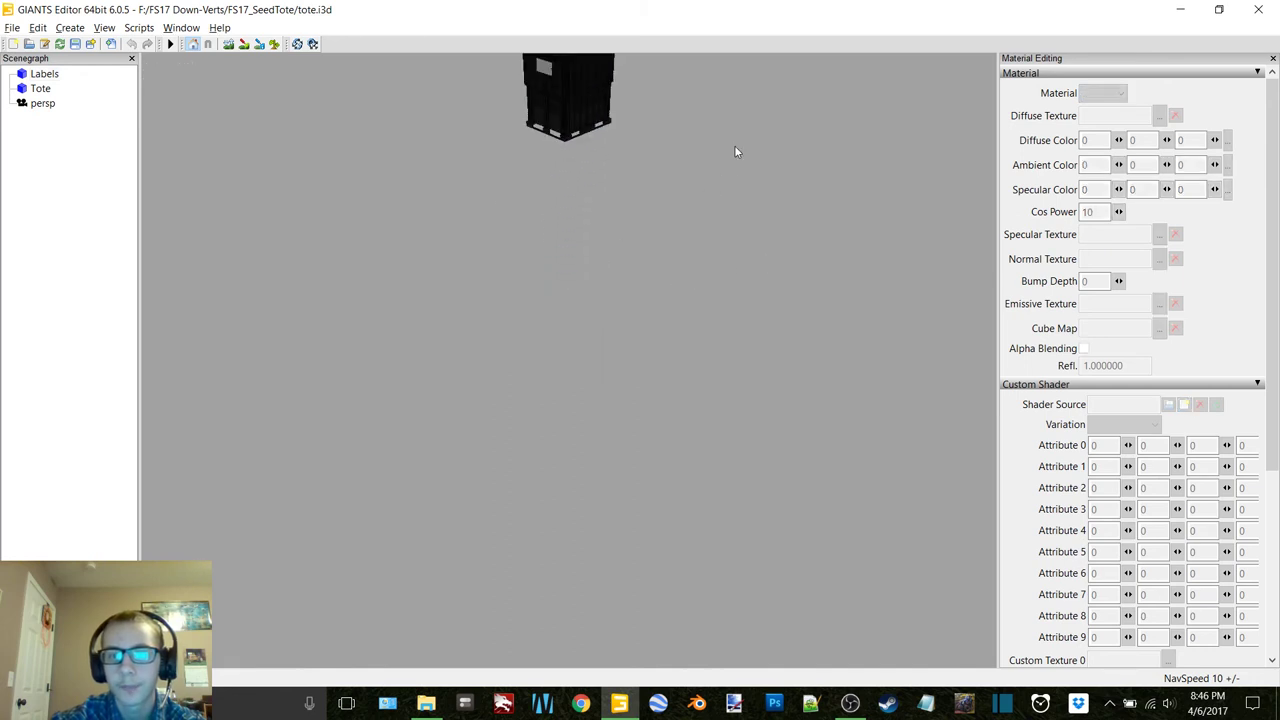
pyautogui.keyDown('alt'); pyautogui.moveTo(470, 150); pyautogui.dragTo(502, 264, button='middle'); pyautogui.keyUp('alt')
pyautogui.scroll(4, 502, 264)
pyautogui.keyDown('alt'); pyautogui.moveTo(525, 125); pyautogui.dragTo(540, 182, button='middle'); pyautogui.keyUp('alt')
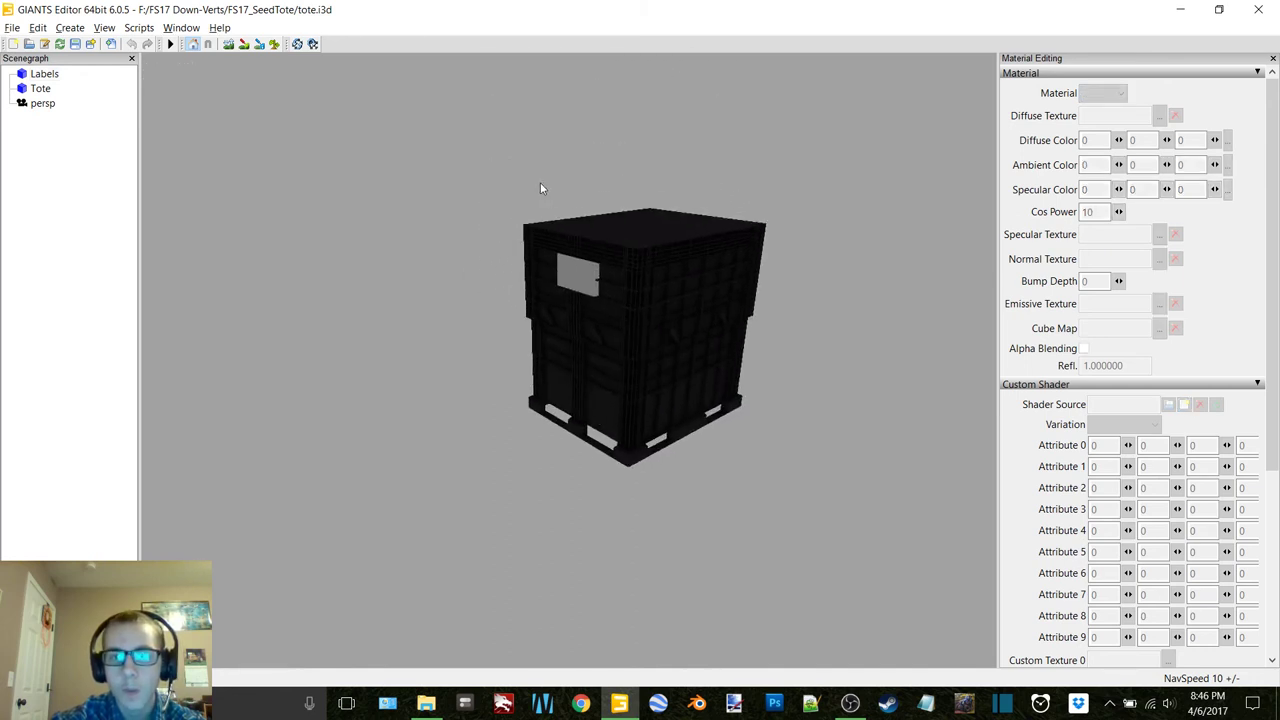
pyautogui.scroll(10, 509, 214)
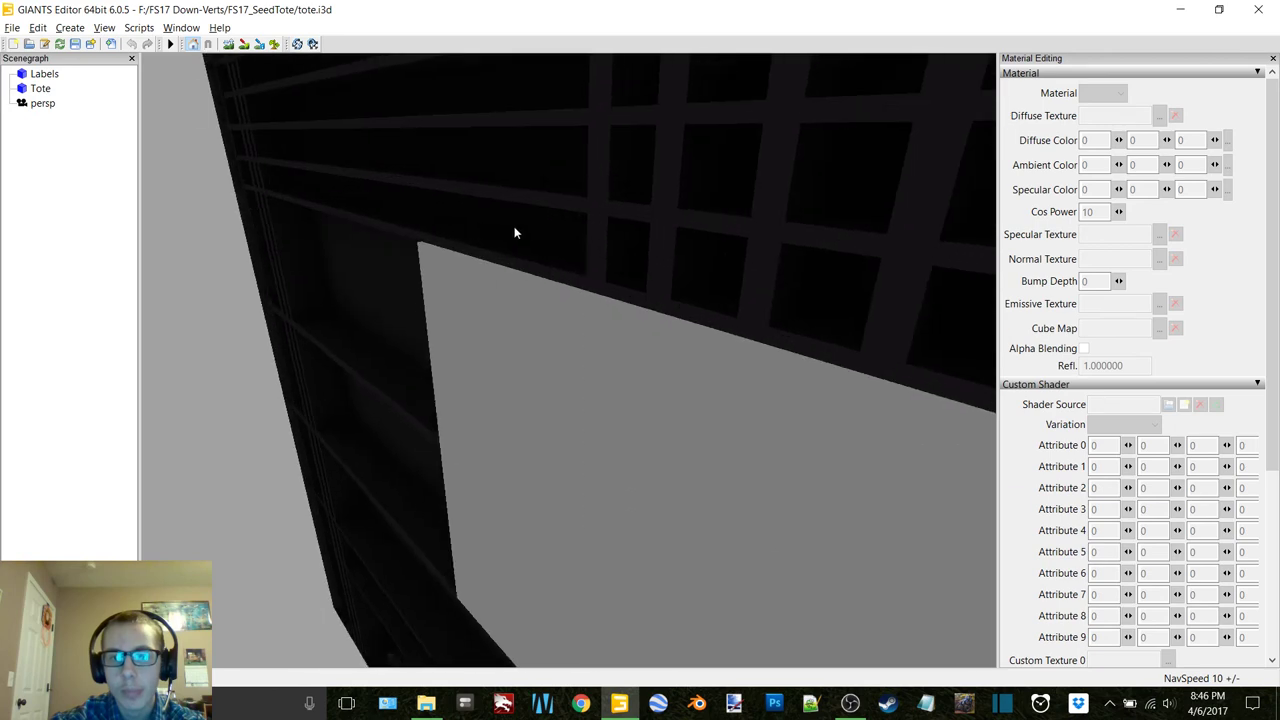
pyautogui.keyDown('alt'); pyautogui.moveTo(514, 227); pyautogui.dragTo(619, 226); pyautogui.keyUp('alt')
pyautogui.scroll(-10, 619, 226)
pyautogui.keyDown('alt'); pyautogui.moveTo(619, 226); pyautogui.dragTo(543, 238, button='middle'); pyautogui.keyUp('alt')
pyautogui.hotkey('ctrl', 'l')
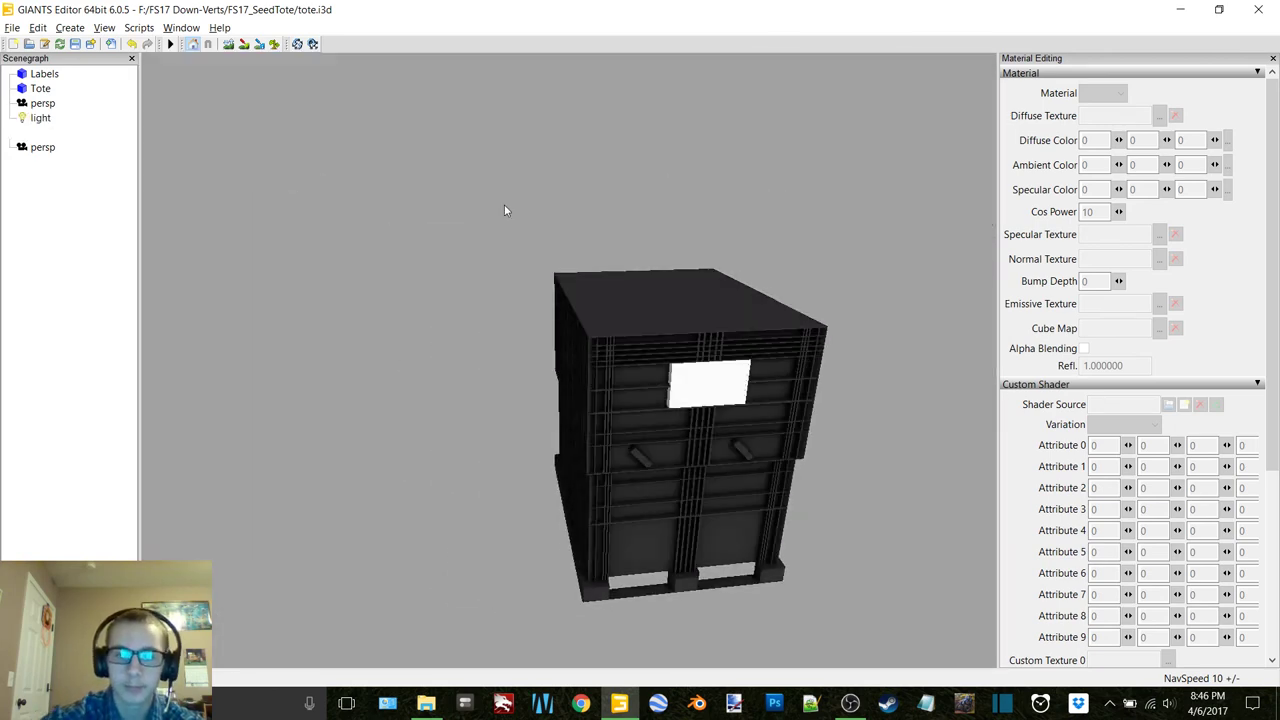
# Examine the tote model and its label from several sides and up close.
pyautogui.keyDown('alt'); pyautogui.moveTo(504, 205); pyautogui.dragTo(507, 262); pyautogui.keyUp('alt')
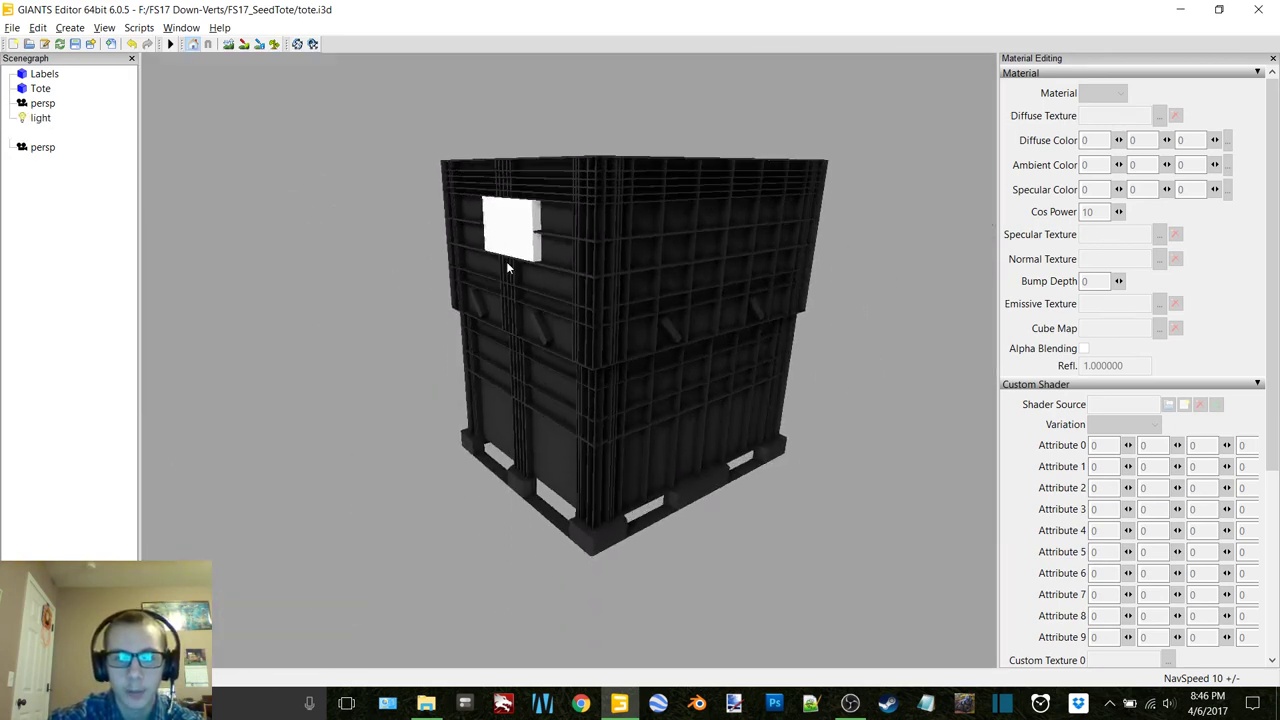
pyautogui.scroll(10, 506, 261)
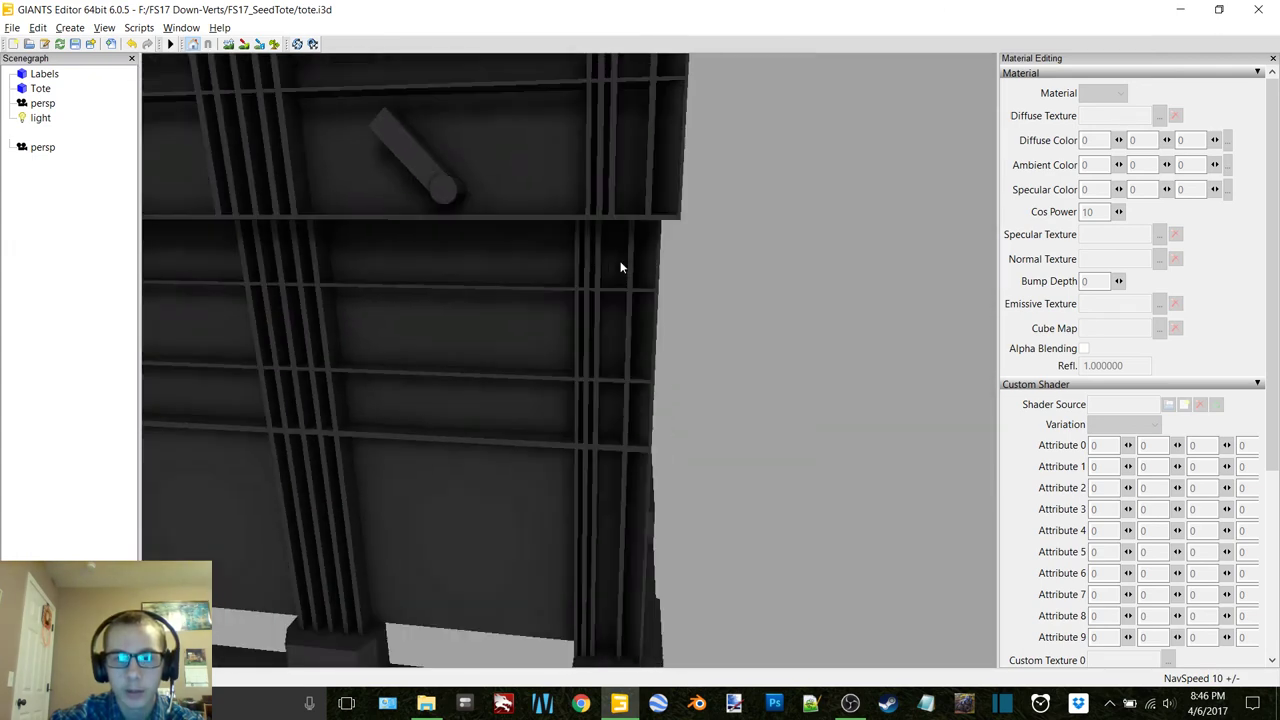
pyautogui.keyDown('alt'); pyautogui.moveTo(620, 261); pyautogui.dragTo(498, 262, button='right'); pyautogui.keyUp('alt')
pyautogui.keyDown('alt'); pyautogui.moveTo(498, 262); pyautogui.dragTo(554, 252); pyautogui.keyUp('alt')
pyautogui.keyDown('alt'); pyautogui.moveTo(554, 252); pyautogui.dragTo(642, 238, button='middle'); pyautogui.keyUp('alt')
pyautogui.keyDown('alt'); pyautogui.moveTo(642, 238); pyautogui.dragTo(610, 236); pyautogui.keyUp('alt')
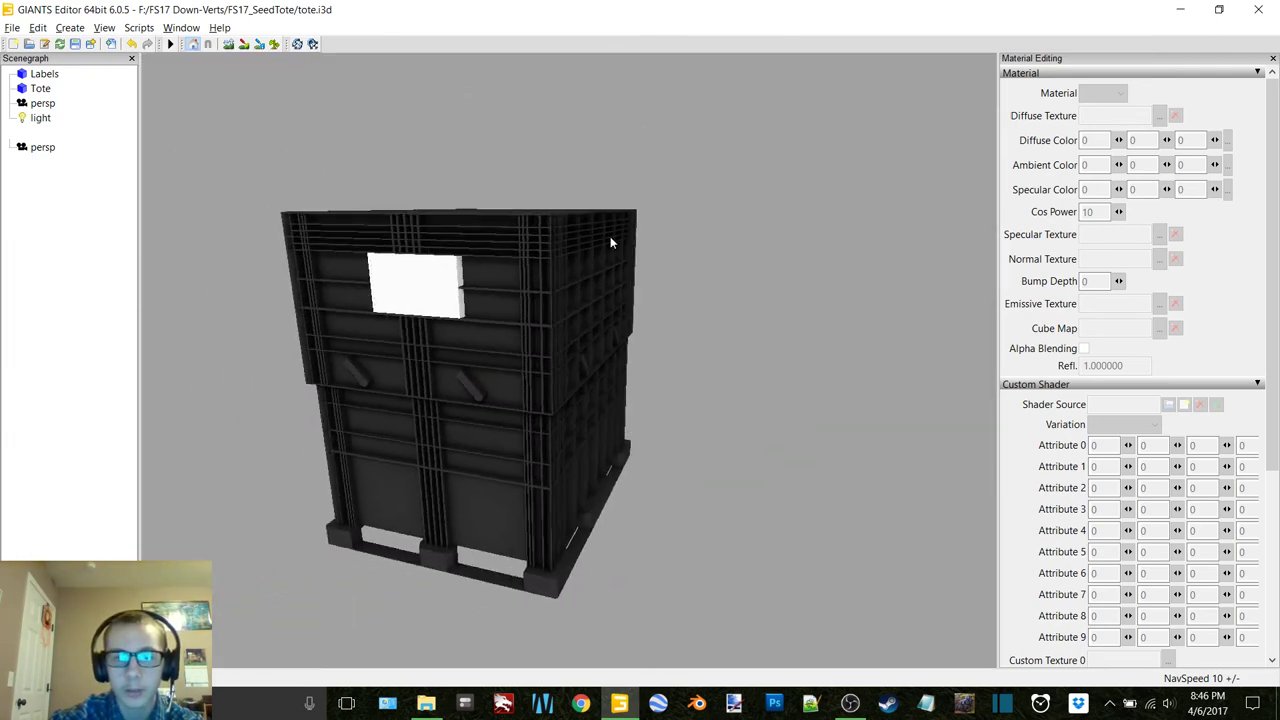
pyautogui.keyDown('alt'); pyautogui.moveTo(610, 237); pyautogui.dragTo(613, 237, button='middle'); pyautogui.keyUp('alt')
# Close the material settings and exit GIANTS Editor.
pyautogui.click(1273, 58)
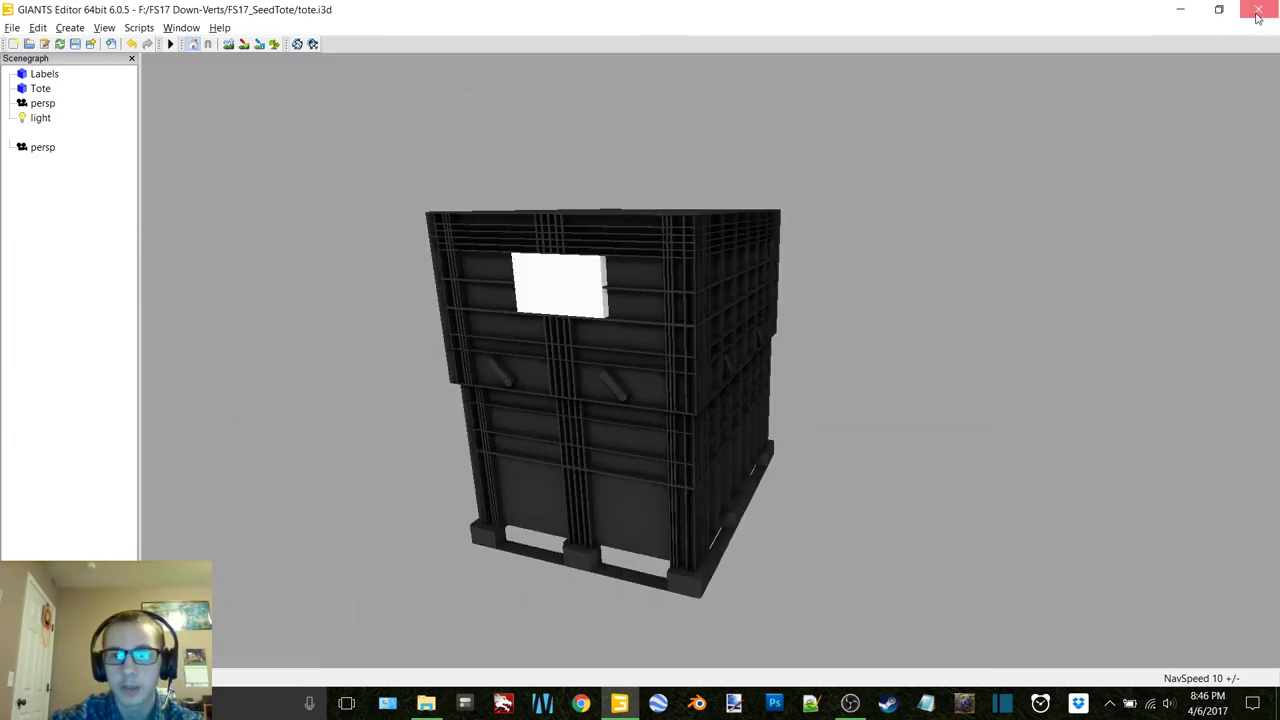
pyautogui.click(1258, 9)
pyautogui.click(708, 350)
# Restore the 15 items deleted from FS17_SeedTote, from tote to seedToteLabelsAO, out of the Recycle Bin and close it.
pyautogui.doubleClick(31, 30)
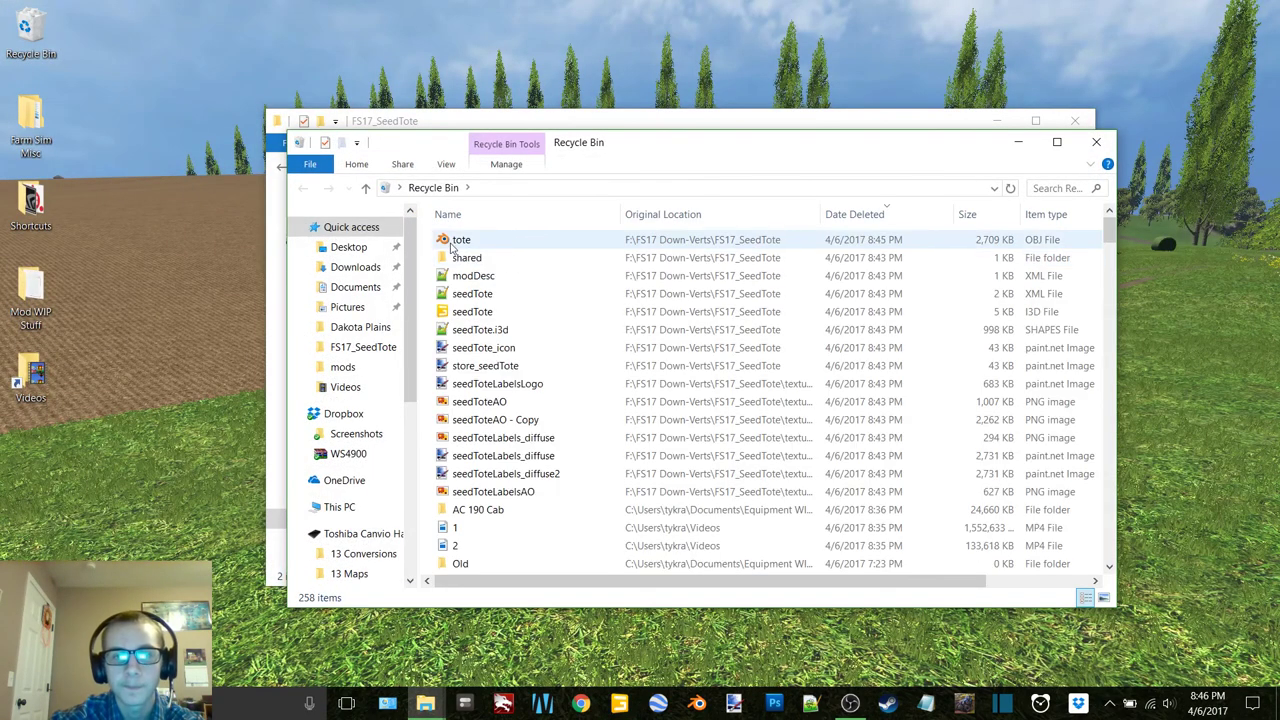
pyautogui.moveTo(430, 243); pyautogui.dragTo(552, 497)
pyautogui.rightClick(552, 497)
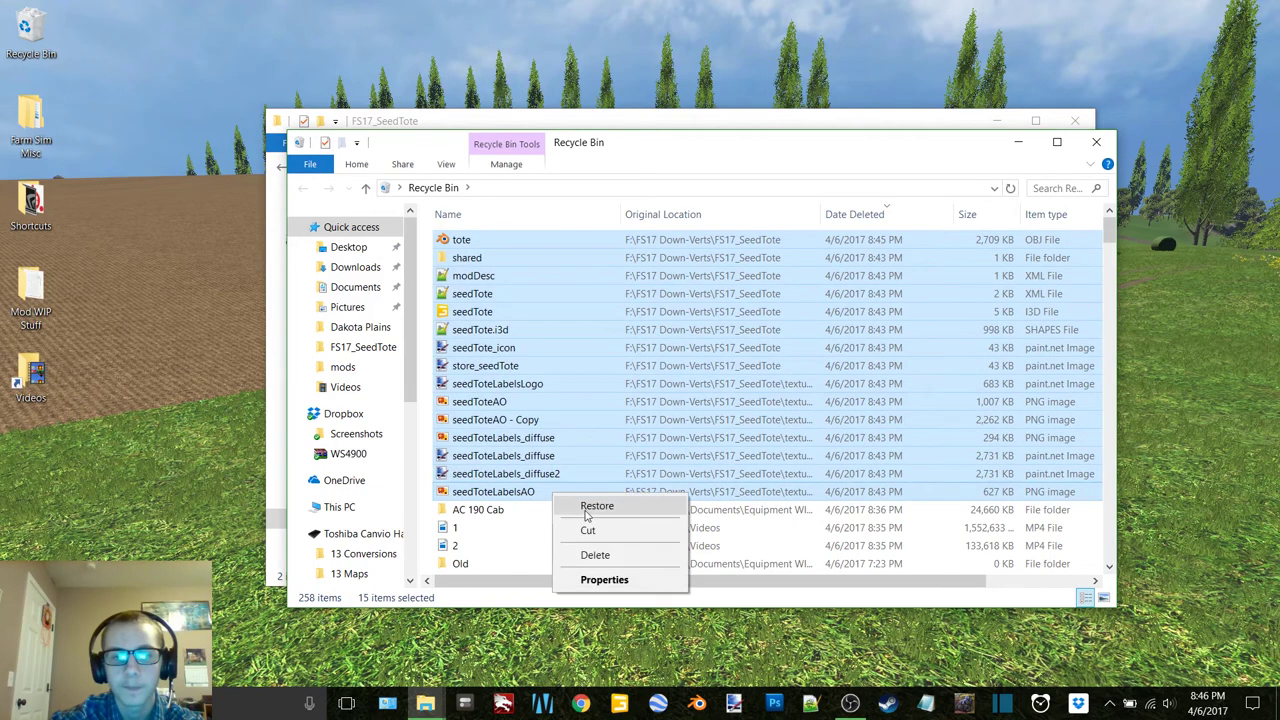
pyautogui.click(588, 505)
pyautogui.click(1096, 142)
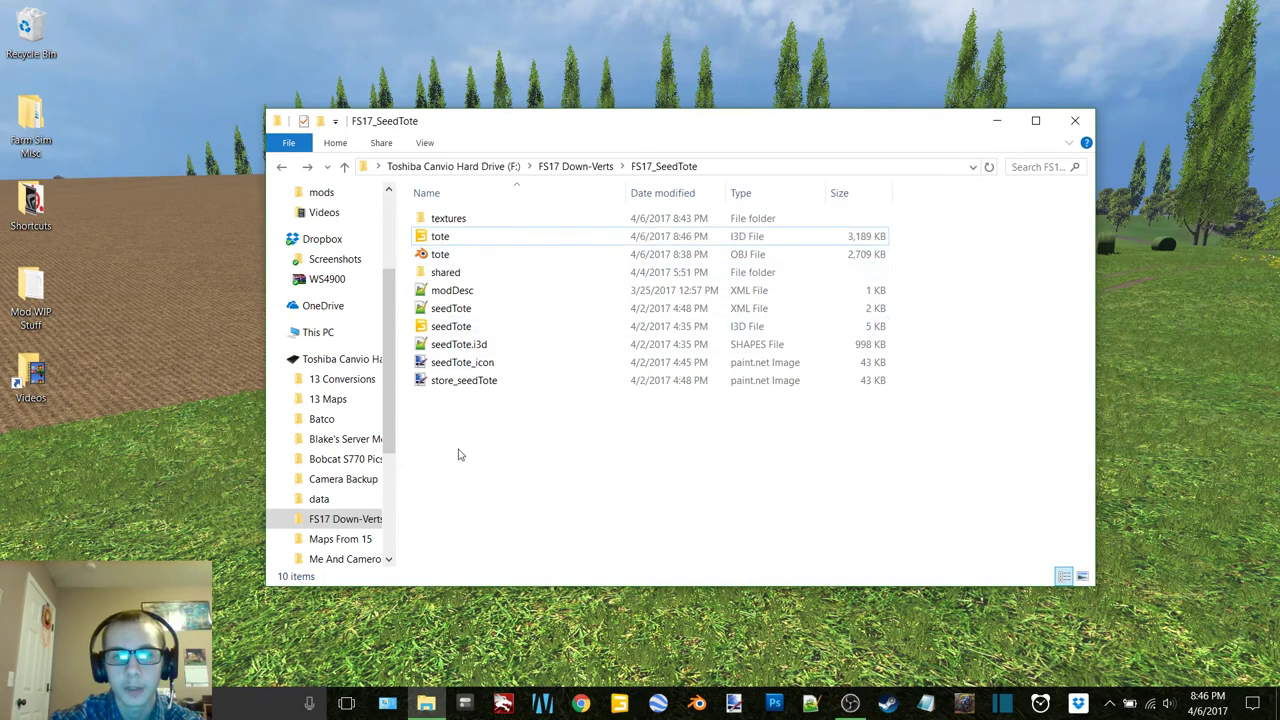
# Move everything in FS17_SeedTote to the Recycle Bin except both tote files and, within textures, seedToteAO (paint.net image) and seedToteLabels_diffuse2 (281 KB).
pyautogui.moveTo(460, 452); pyautogui.dragTo(10, 48)
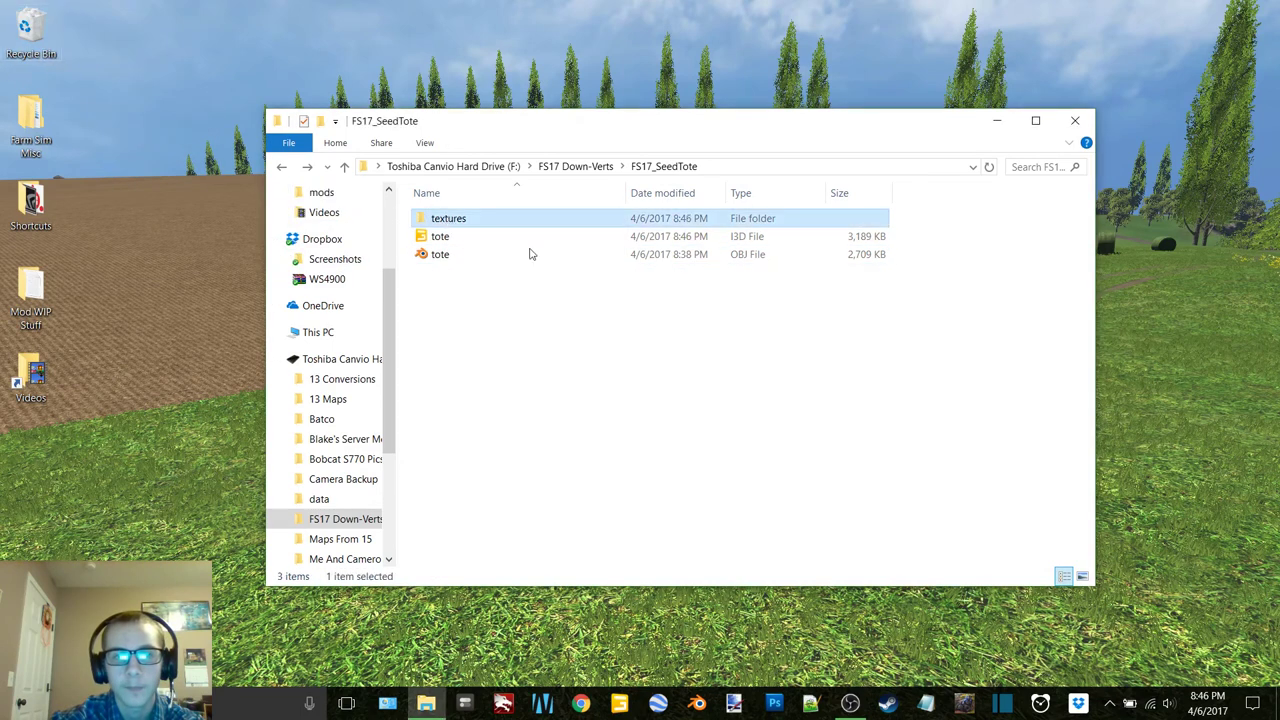
pyautogui.doubleClick(458, 220)
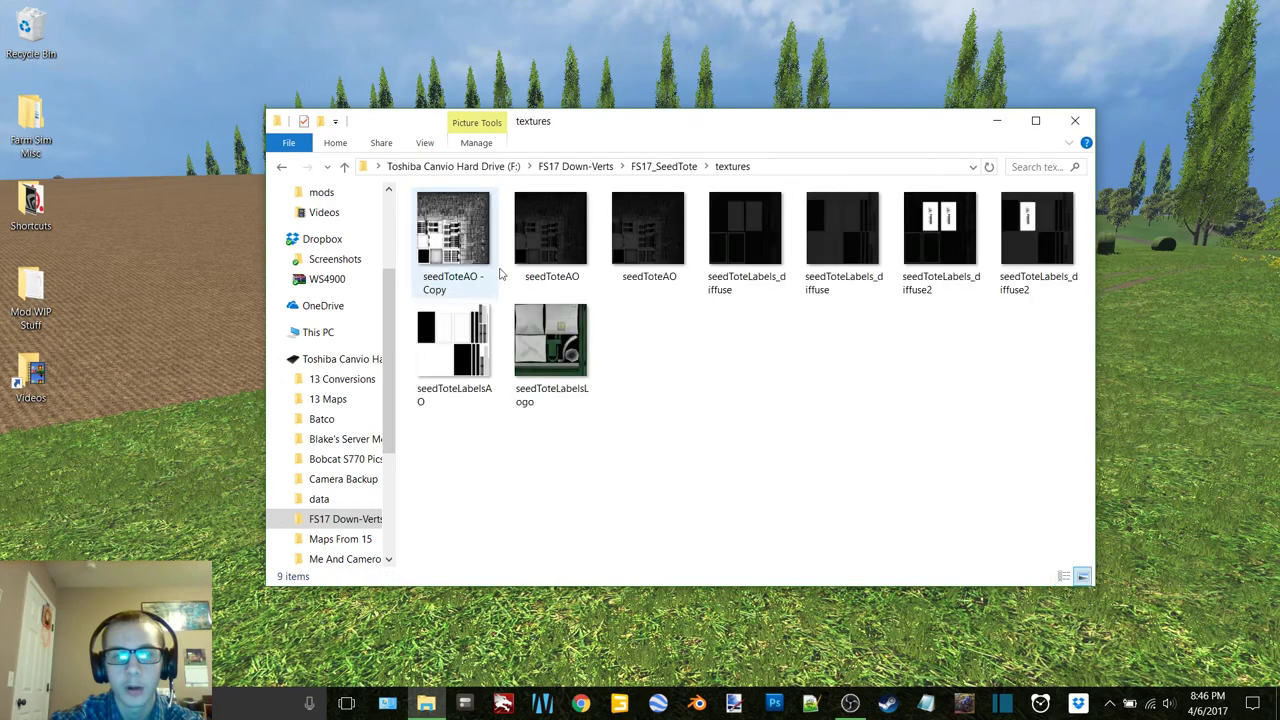
pyautogui.click(1064, 576)
pyautogui.moveTo(447, 451)
pyautogui.mouseDown()
pyautogui.moveTo(520, 232)
pyautogui.moveTo(560, 206)
pyautogui.mouseUp()
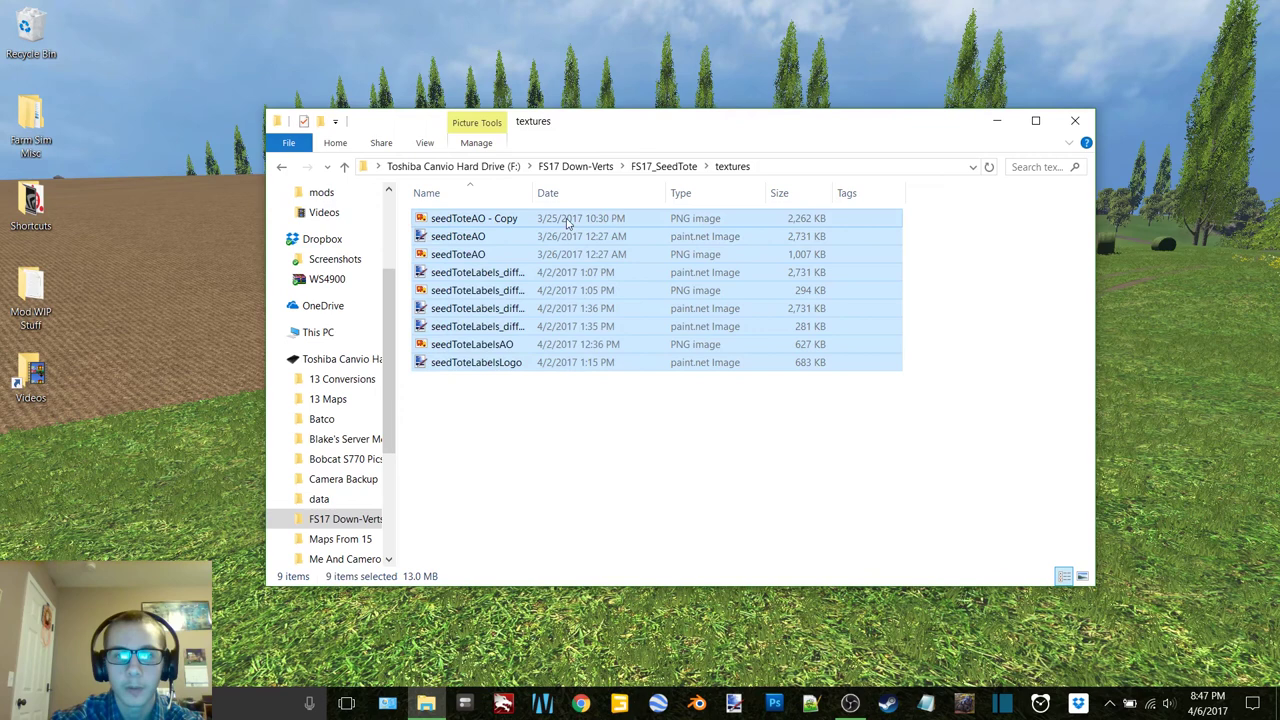
pyautogui.keyDown('ctrl'); pyautogui.click(458, 236); pyautogui.keyUp('ctrl')
pyautogui.keyDown('ctrl'); pyautogui.click(507, 330); pyautogui.keyUp('ctrl')
pyautogui.moveTo(520, 310); pyautogui.dragTo(28, 32)
# Return to the FS17_SeedTote folder, check its contents, close File Explorer and switch to OBS.
pyautogui.click(281, 166)
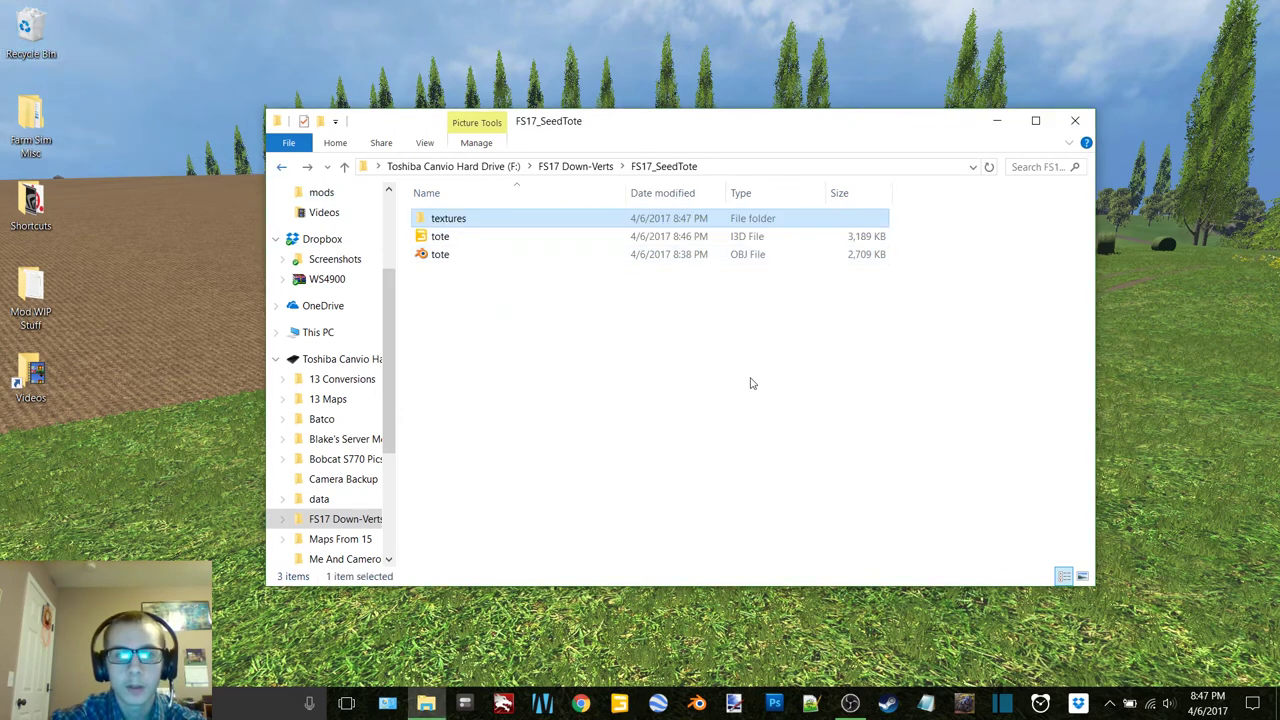
pyautogui.click(1082, 576)
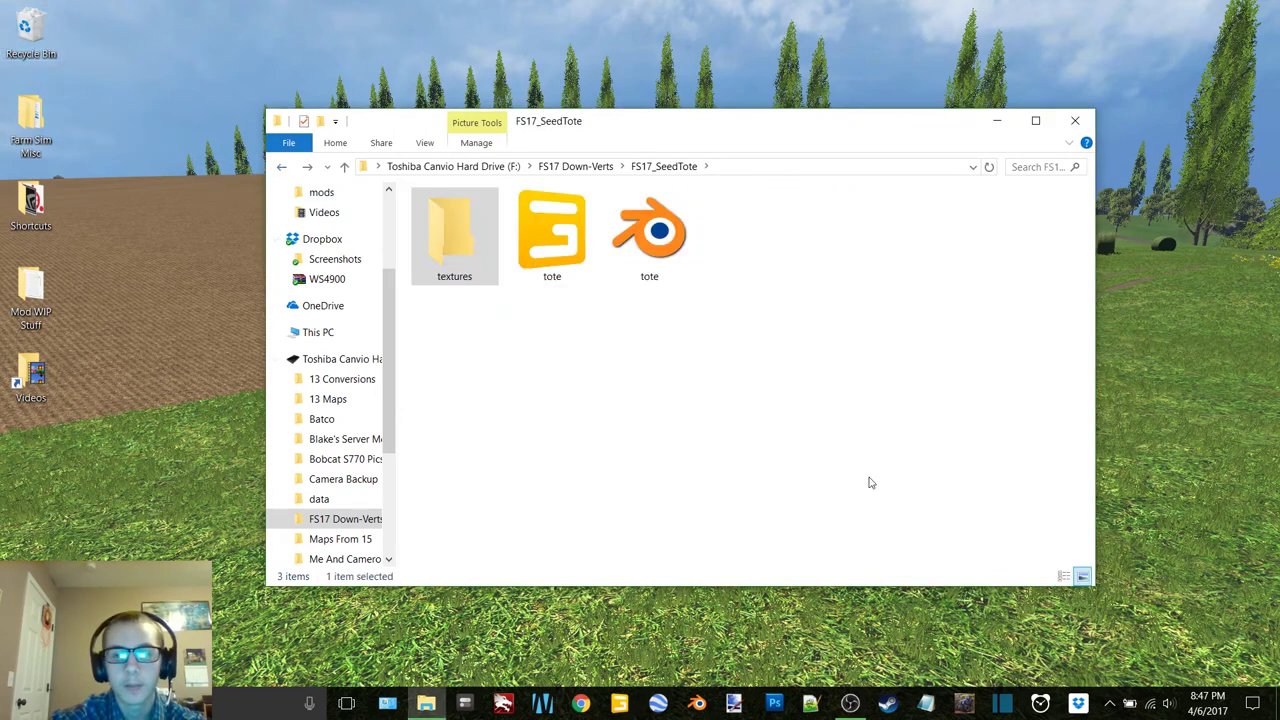
pyautogui.click(1064, 576)
pyautogui.click(1075, 120)
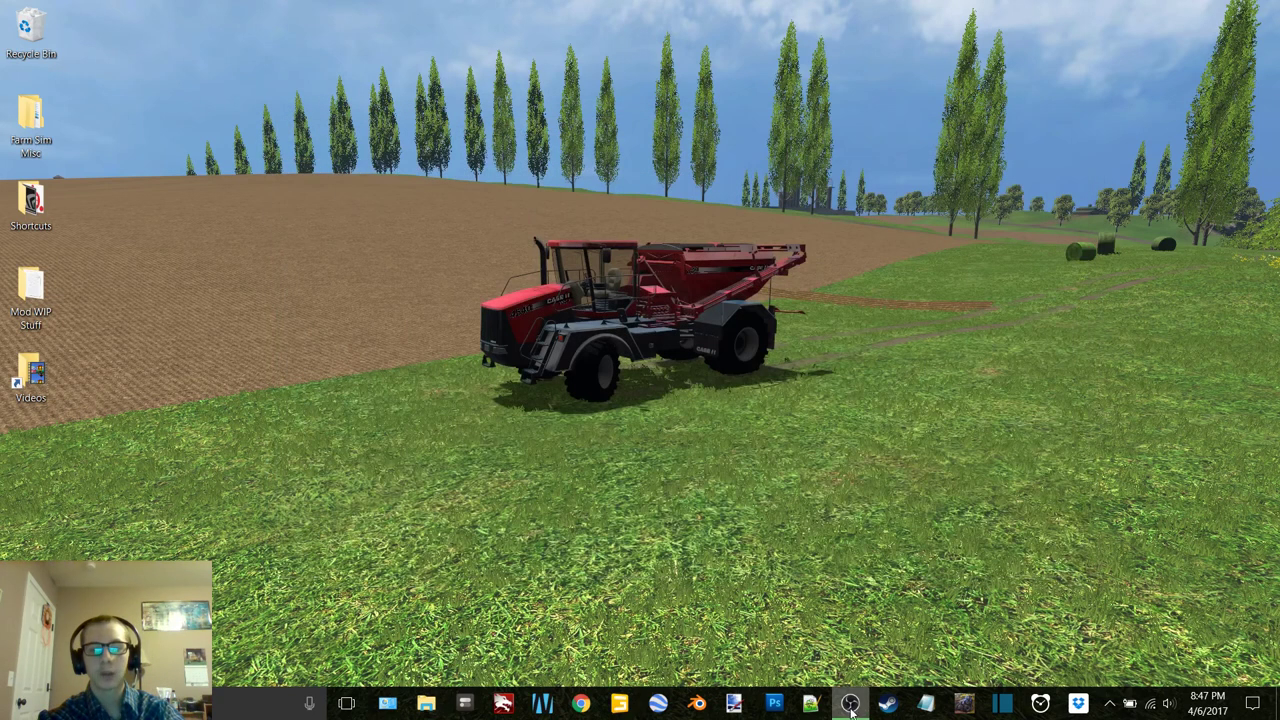
pyautogui.click(850, 703)
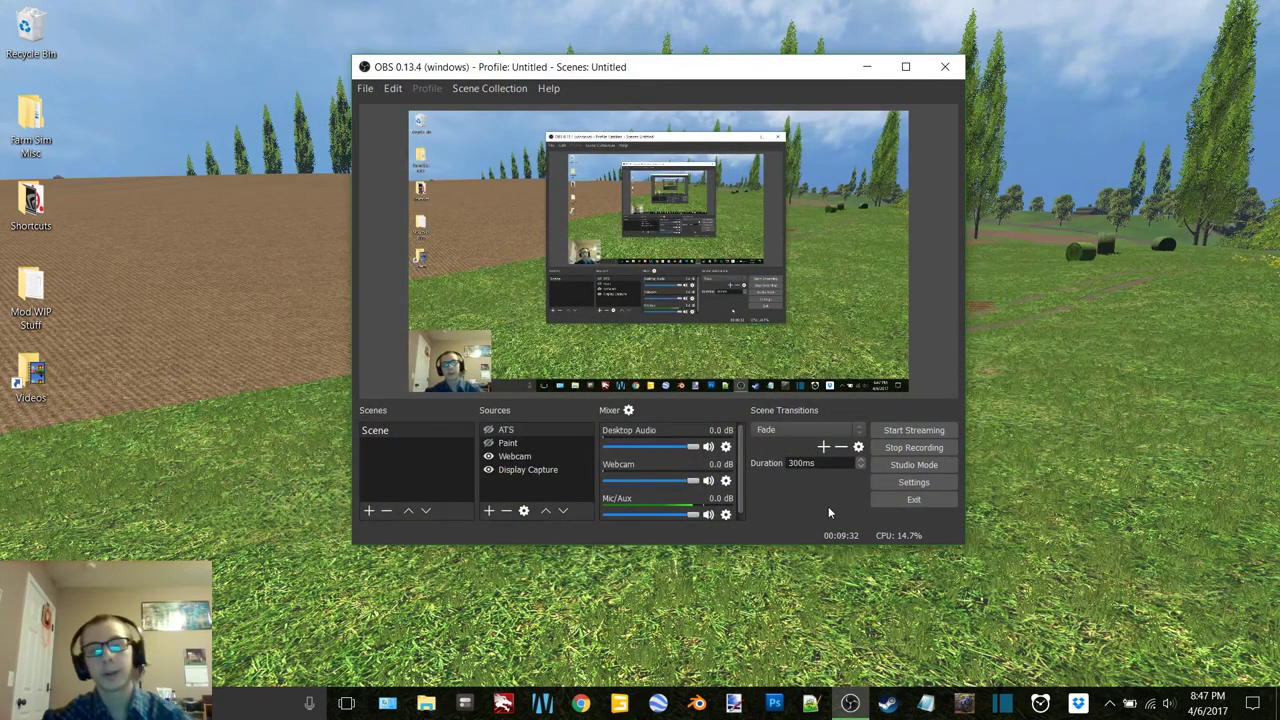